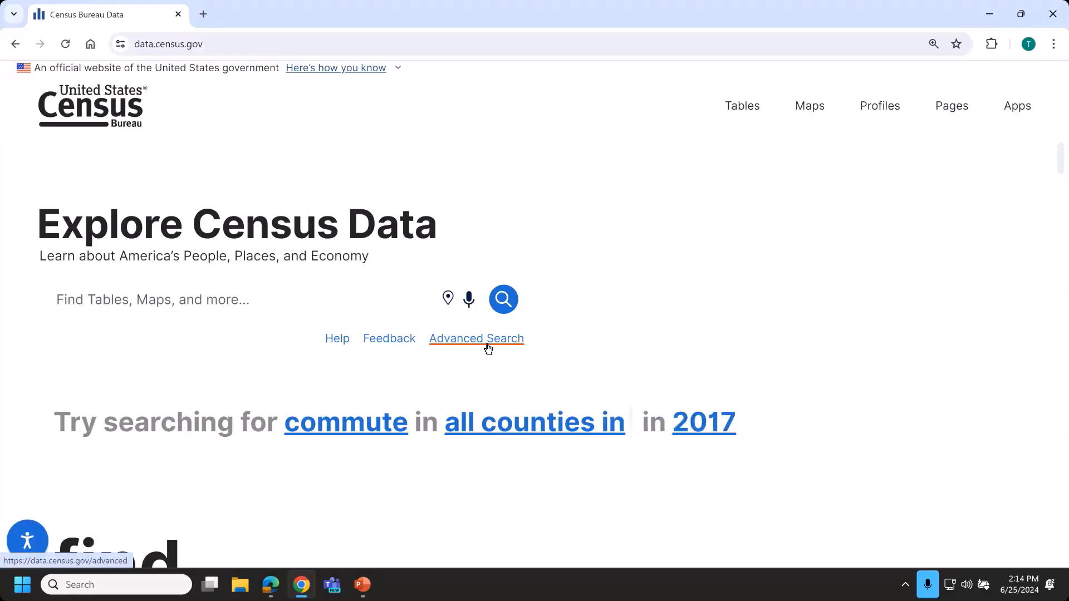
Open the advanced search and filter by the American Community Survey 5-Year Estimates Detailed Tables
click(487, 342)
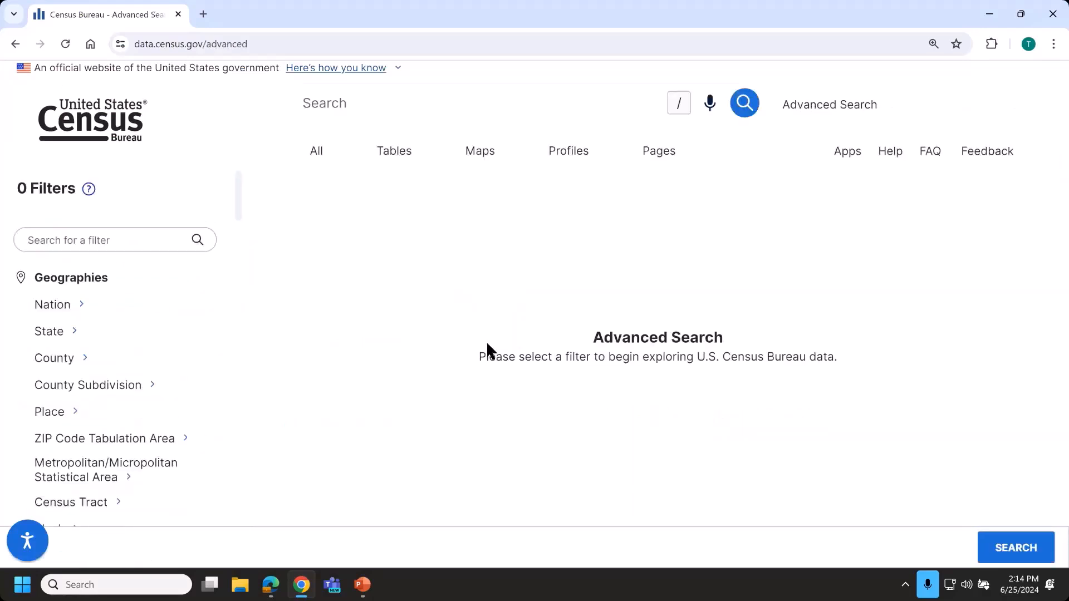
scroll(136, 410, down, 1)
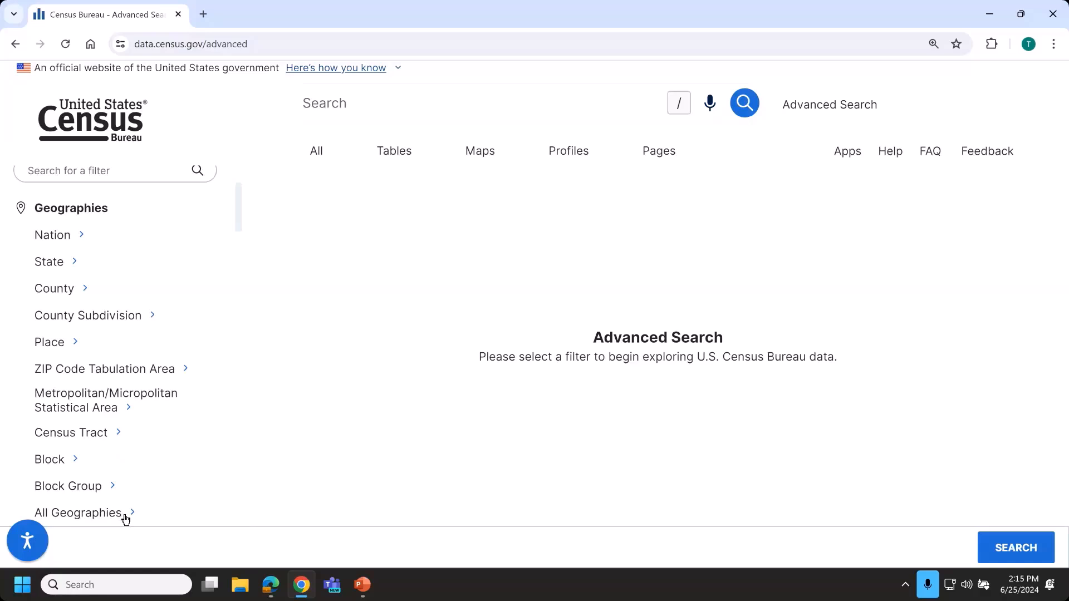
scroll(125, 519, down, 4)
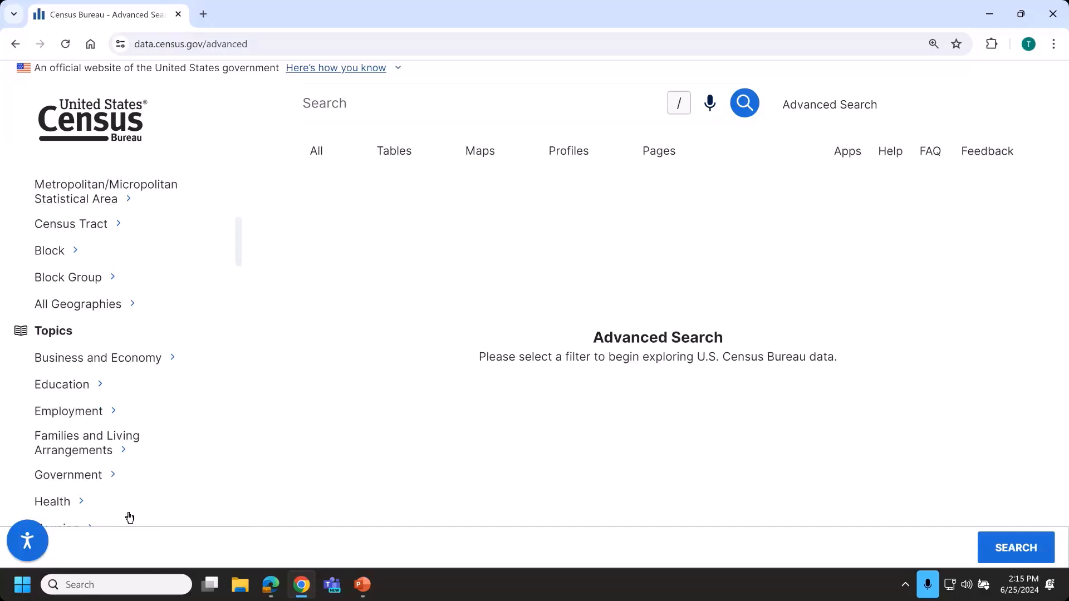
scroll(129, 518, down, 3)
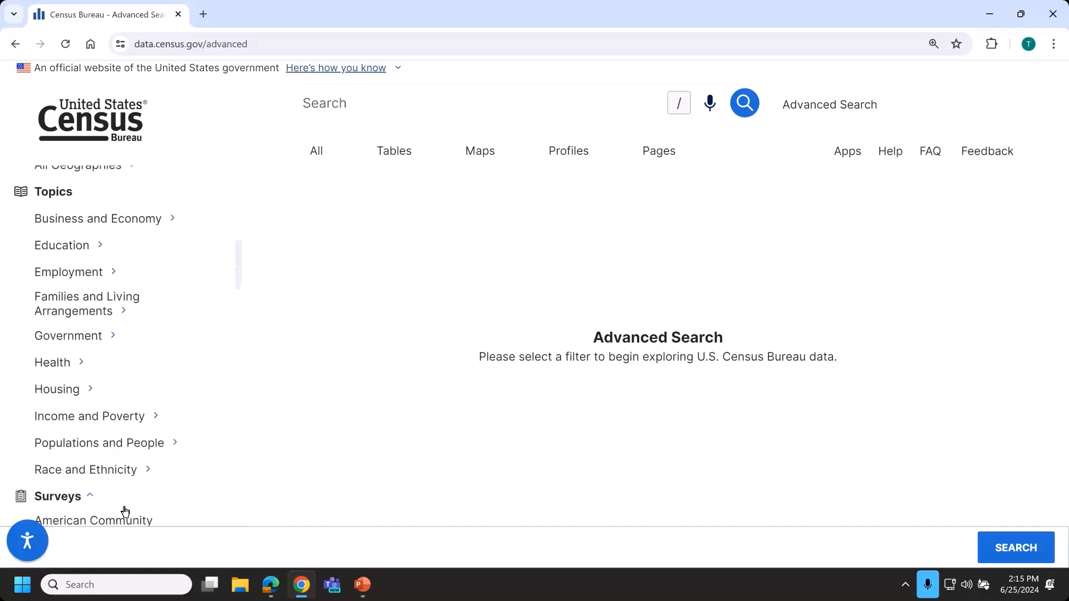
scroll(125, 507, down, 1)
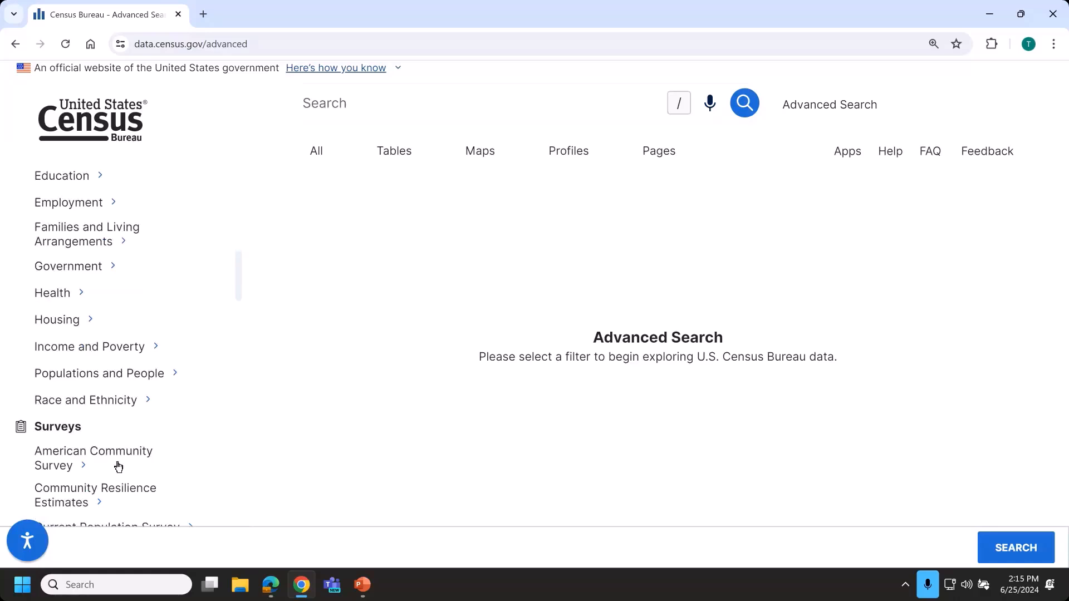
click(80, 469)
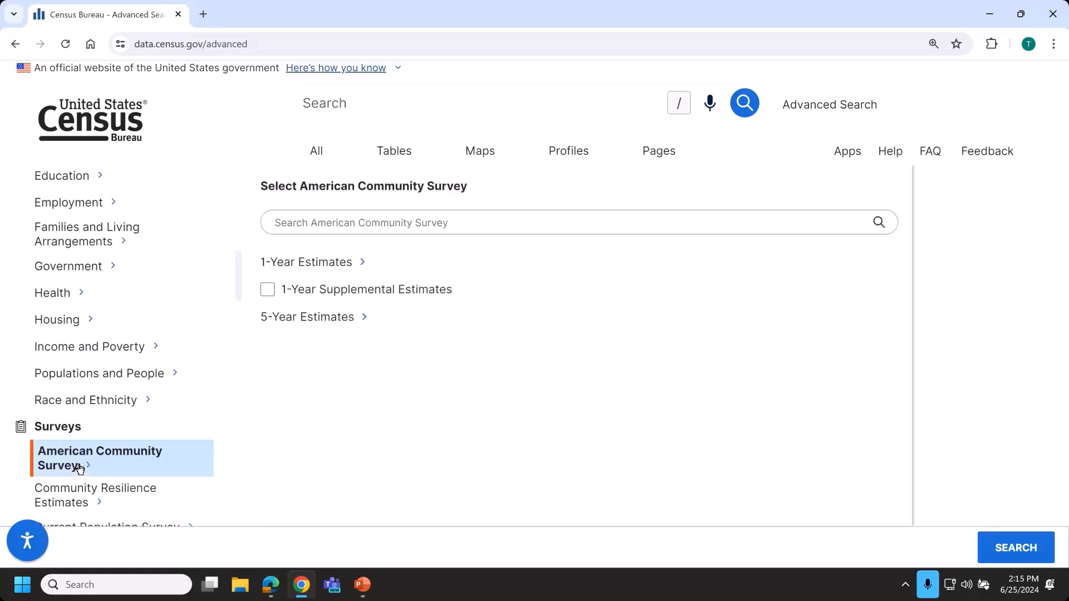
click(364, 317)
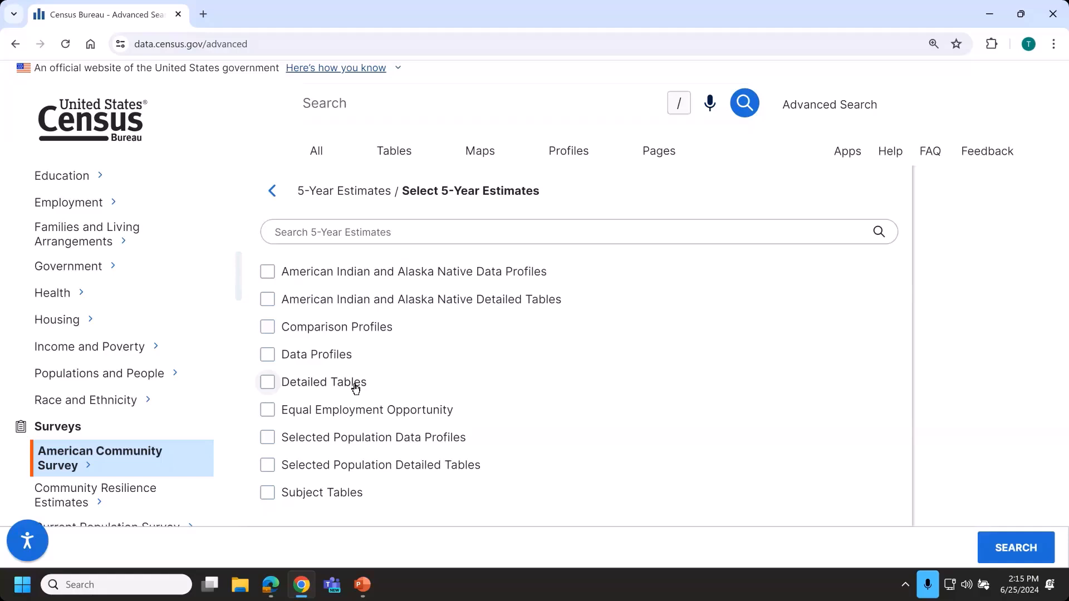
click(356, 384)
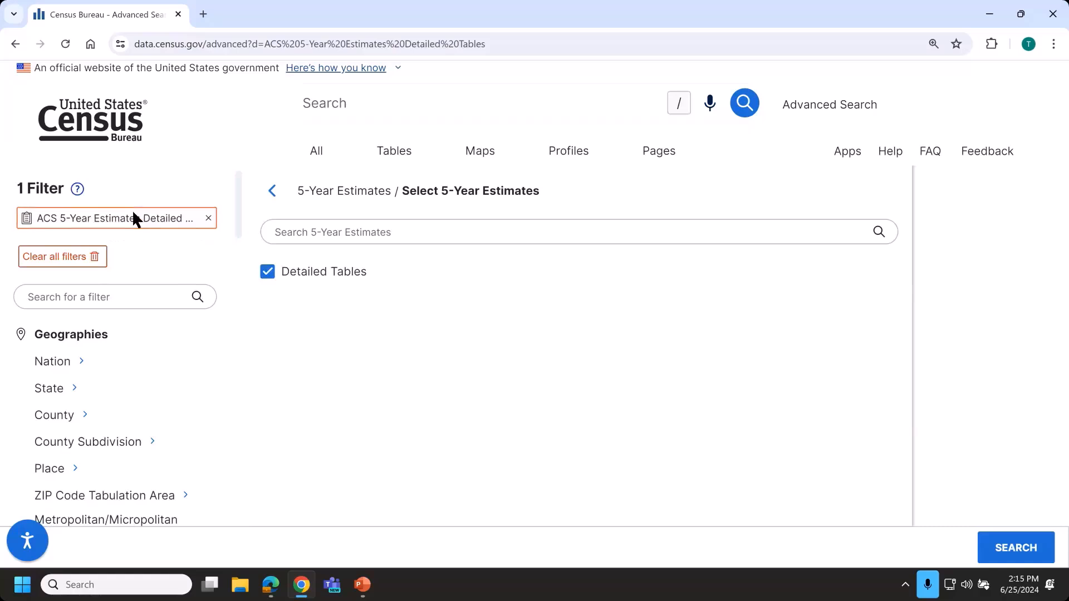
List all geographies by summary level and choose level 260, American Indian Area/Alaska Native Area/Hawaiian Home Land→State
scroll(140, 234, down, 2)
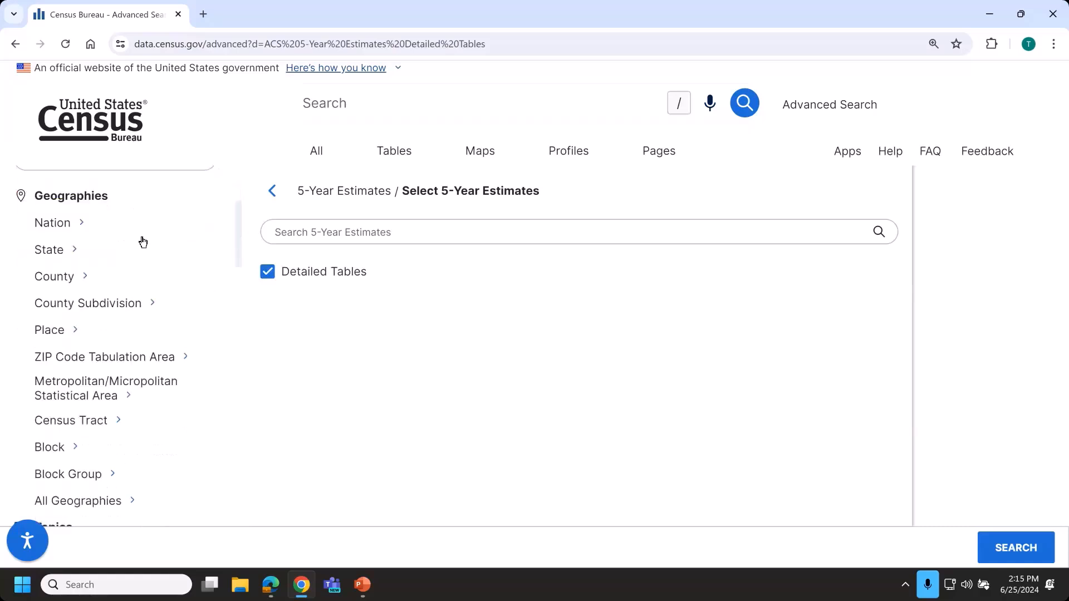
click(137, 504)
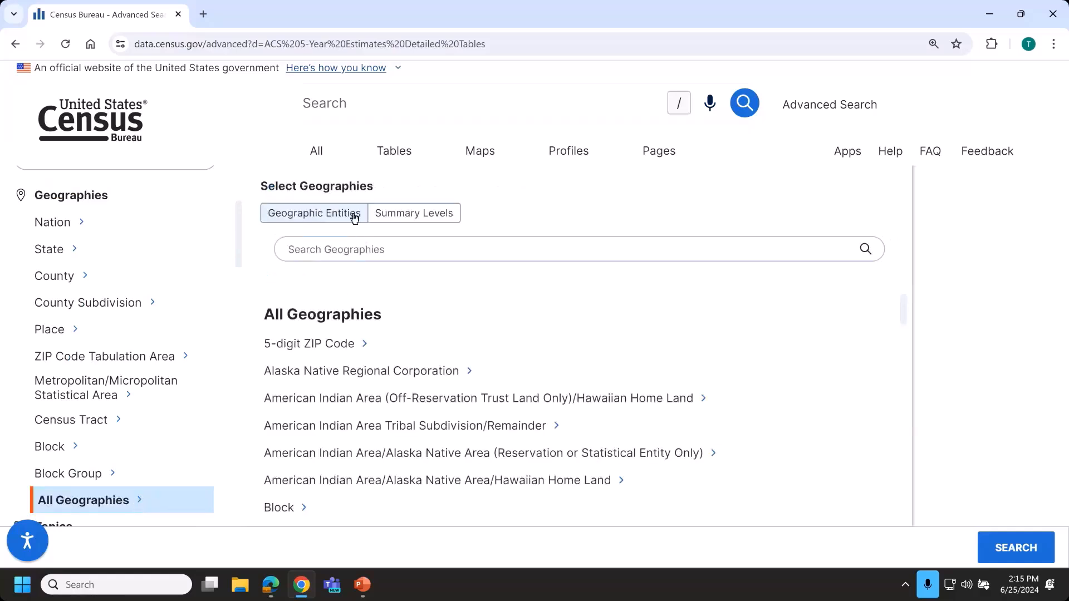
click(389, 222)
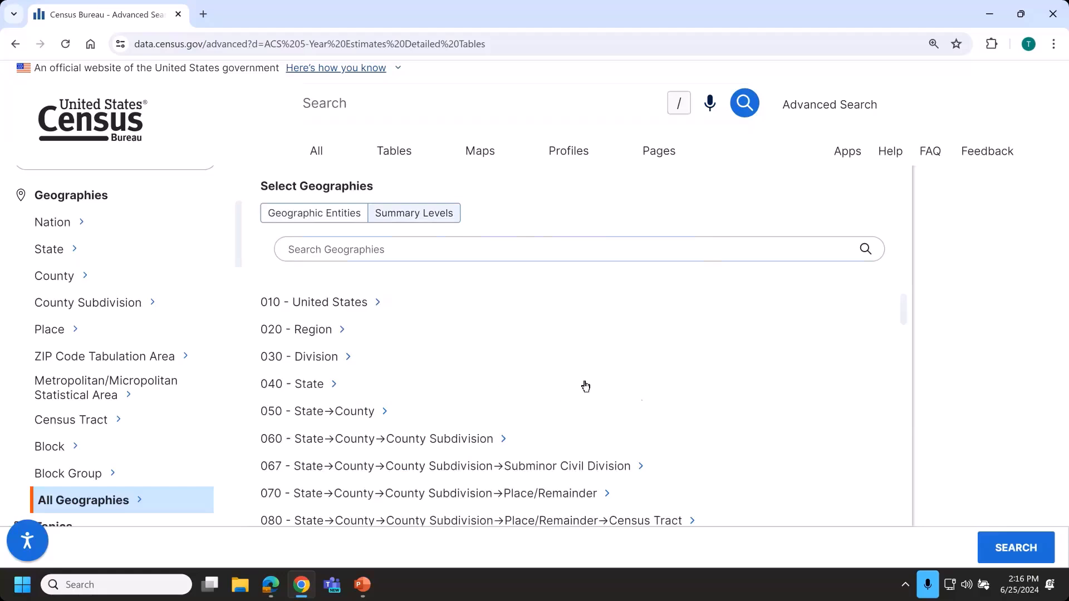
scroll(590, 383, down, 2)
scroll(594, 379, down, 2)
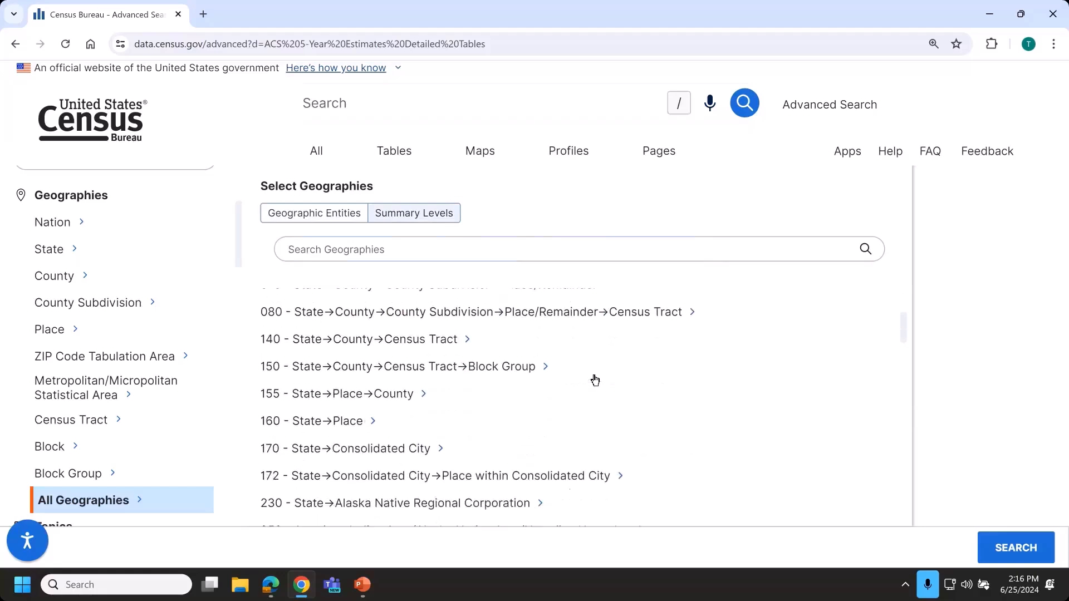
scroll(595, 379, down, 4)
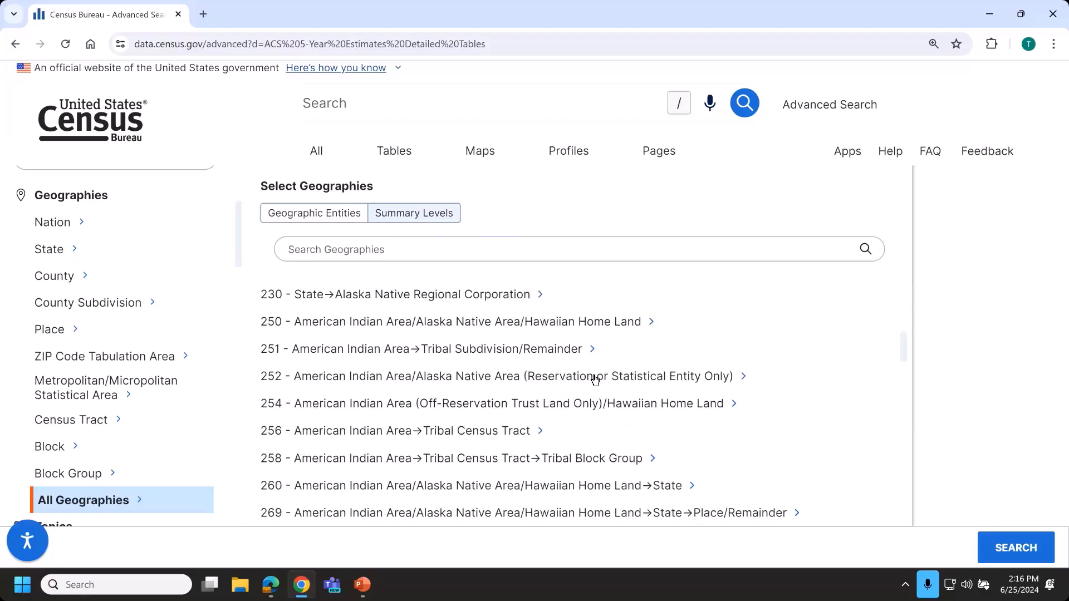
scroll(298, 521, down, 1)
scroll(298, 521, down, 6)
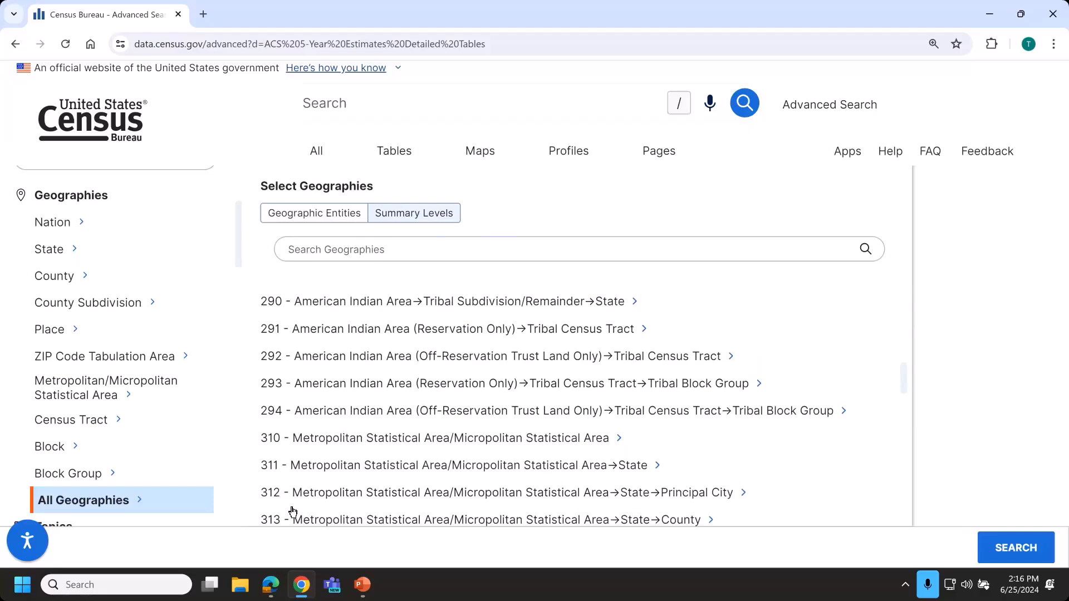
scroll(292, 511, up, 5)
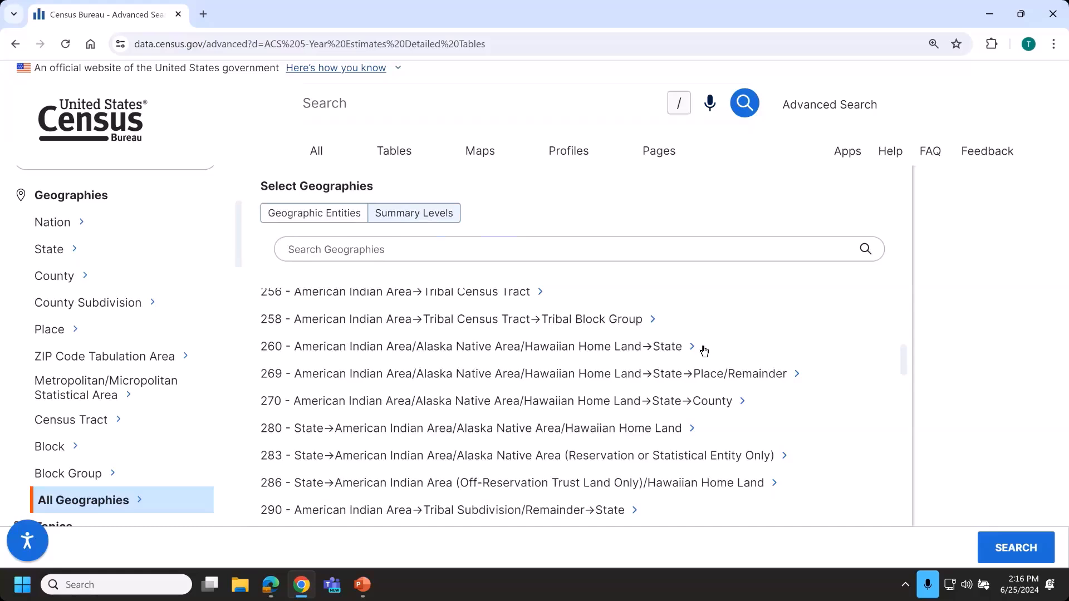
click(673, 353)
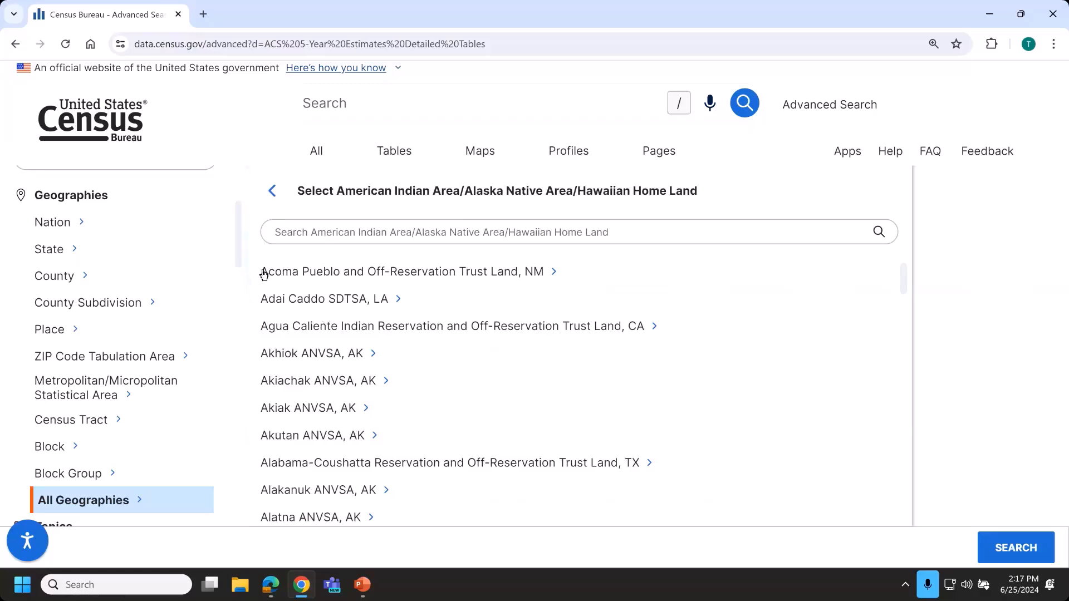
Find "navajo" among the areas and add the Arizona part of the Navajo Nation Reservation and Off-Reservation Trust Land as a filter
scroll(327, 503, down, 10)
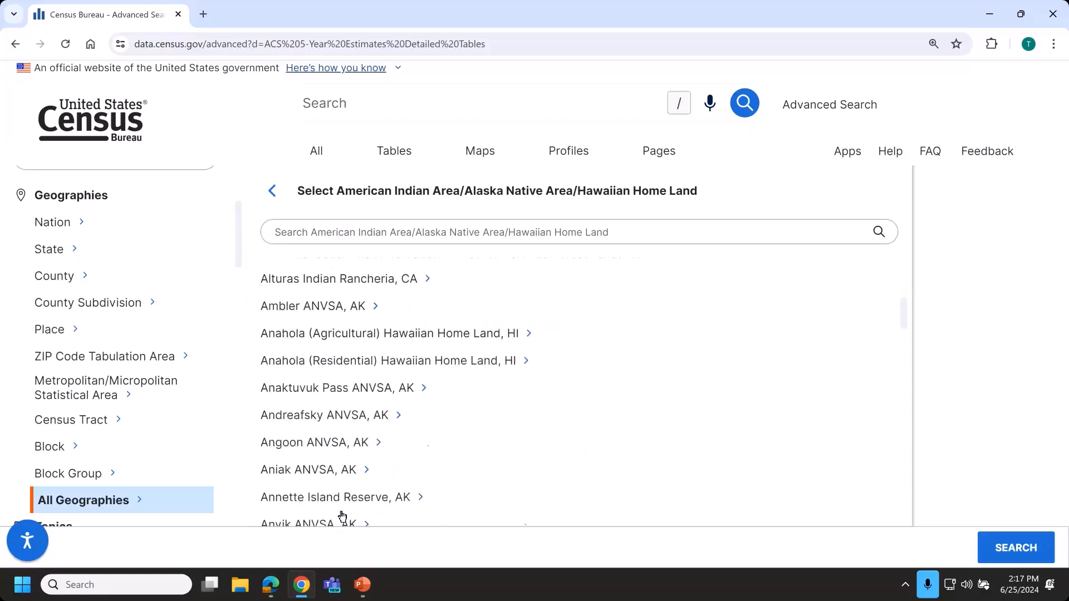
scroll(349, 513, down, 20)
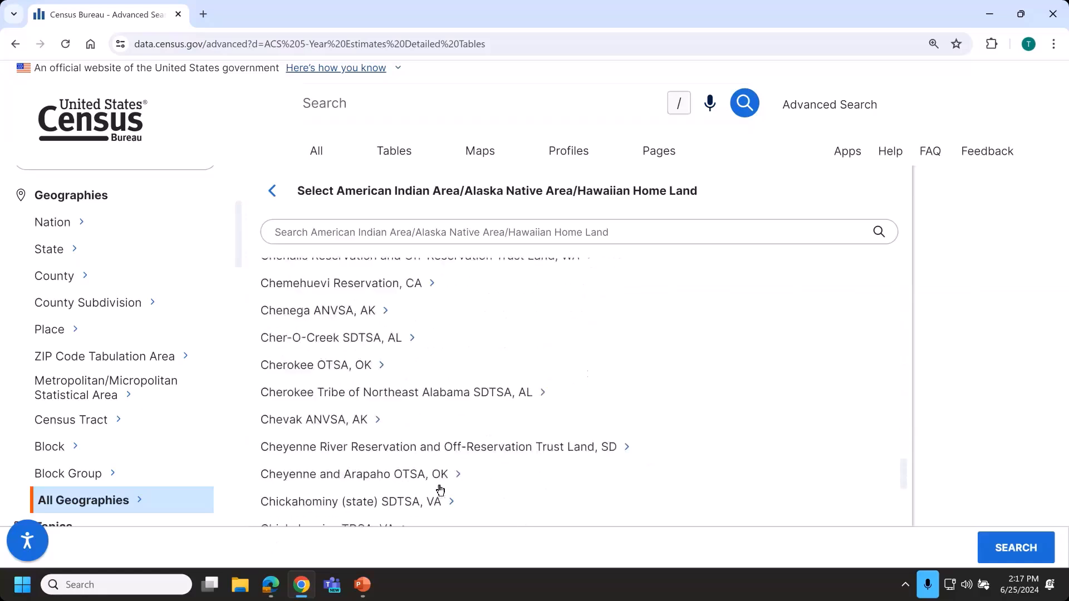
scroll(448, 492, down, 20)
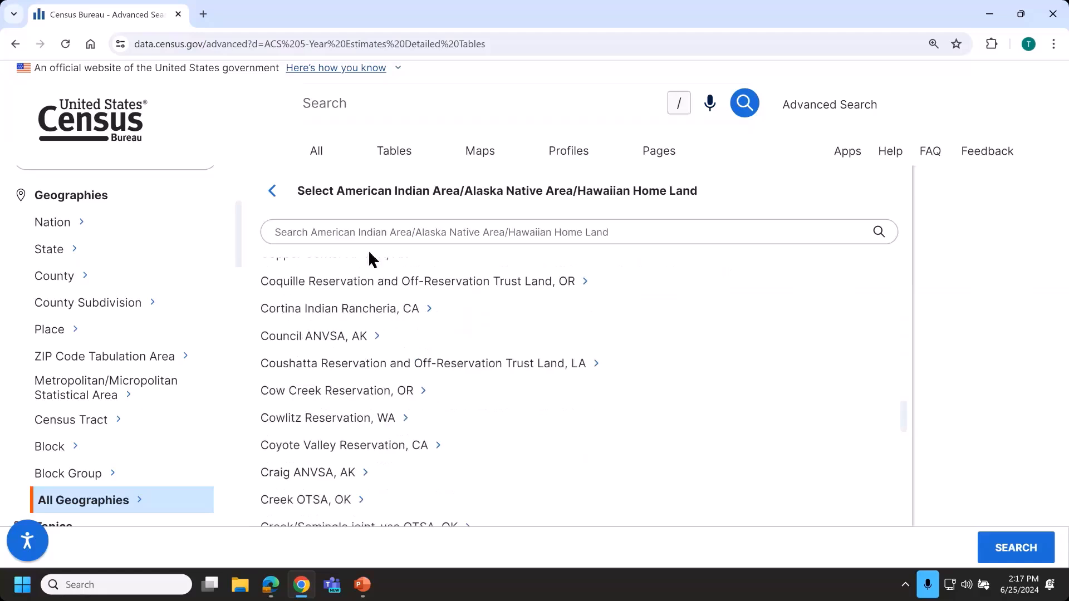
click(359, 235)
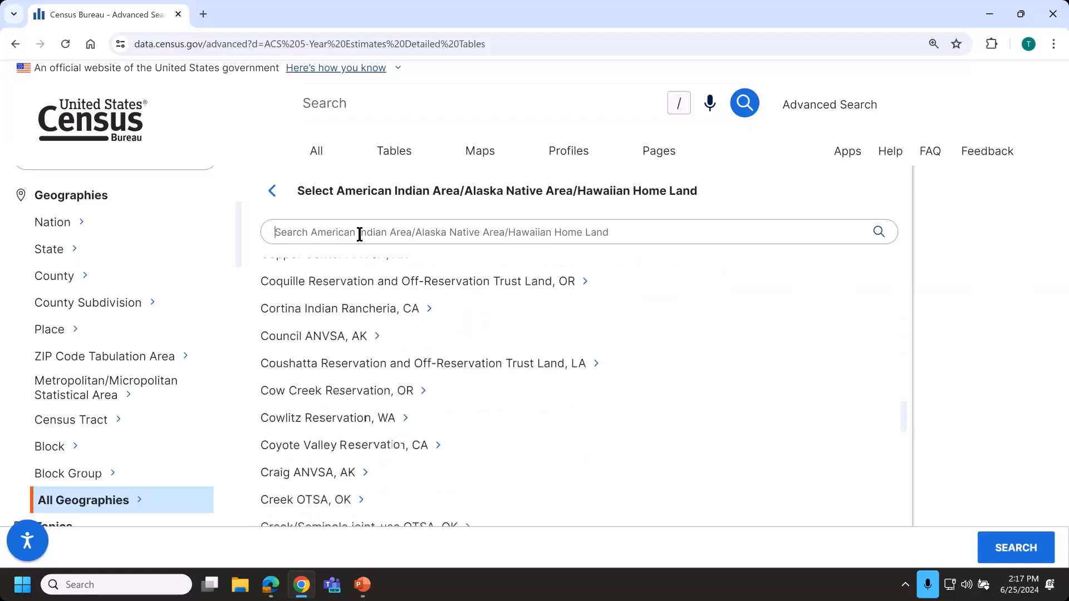
text(navajo)
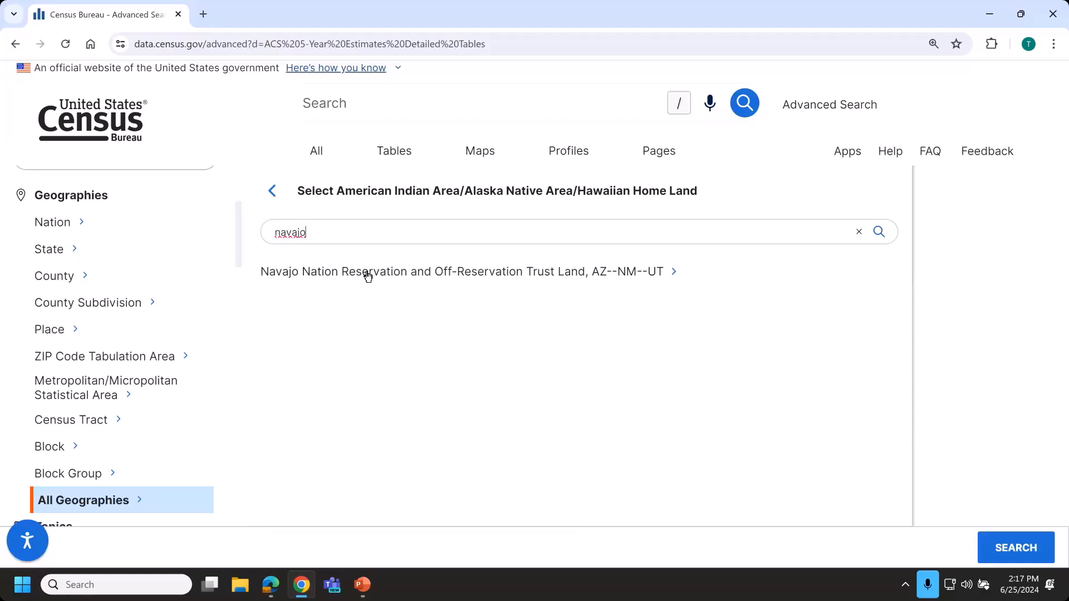
click(368, 273)
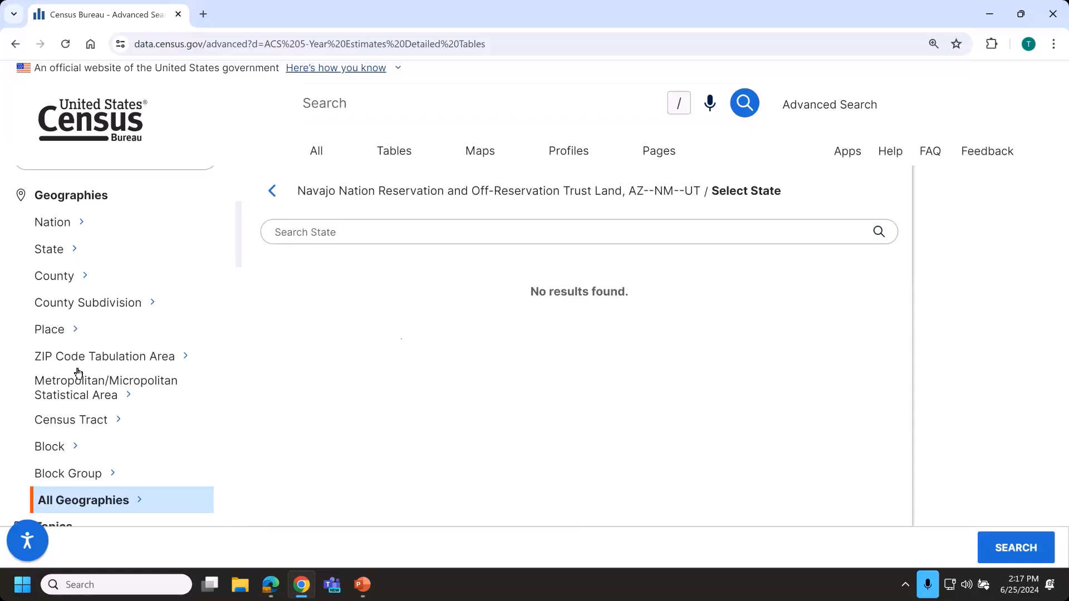
scroll(103, 377, up, 3)
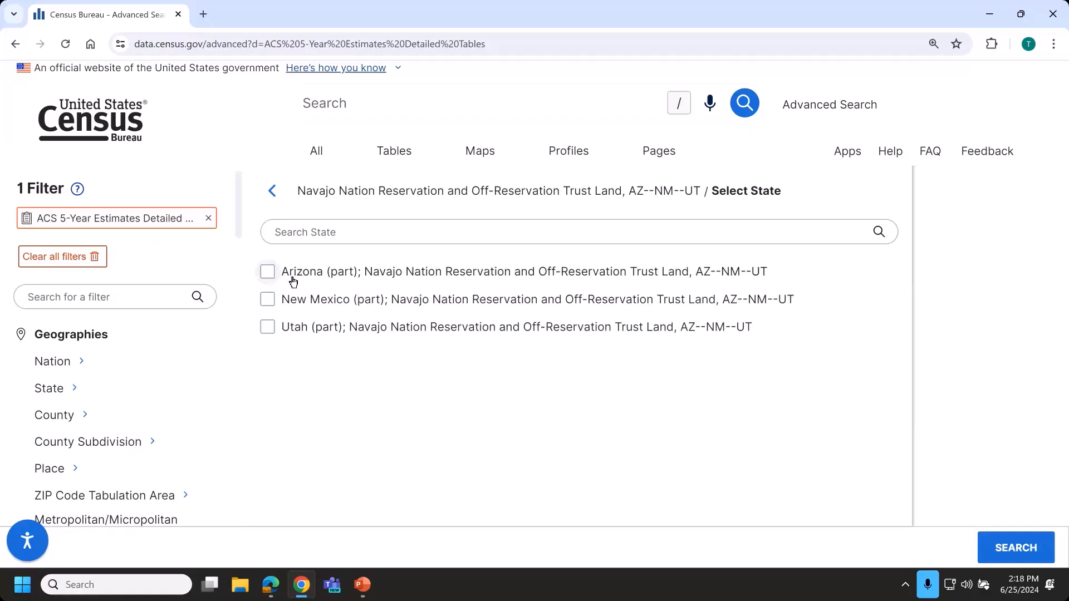
click(317, 280)
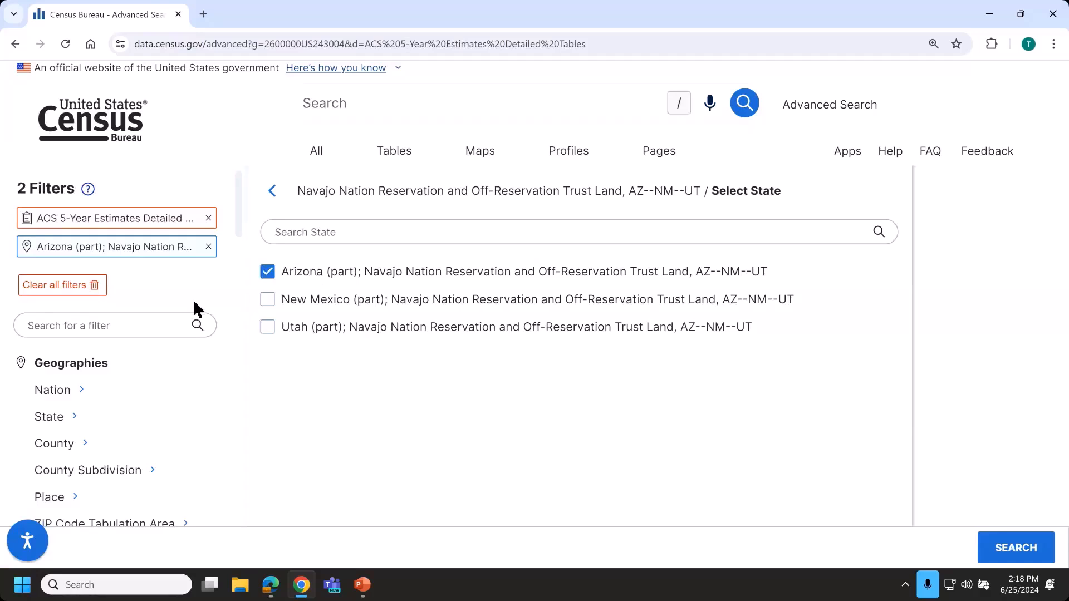
Add the Poverty topic filter from the Poverty group under Income and Poverty
scroll(194, 297, down, 2)
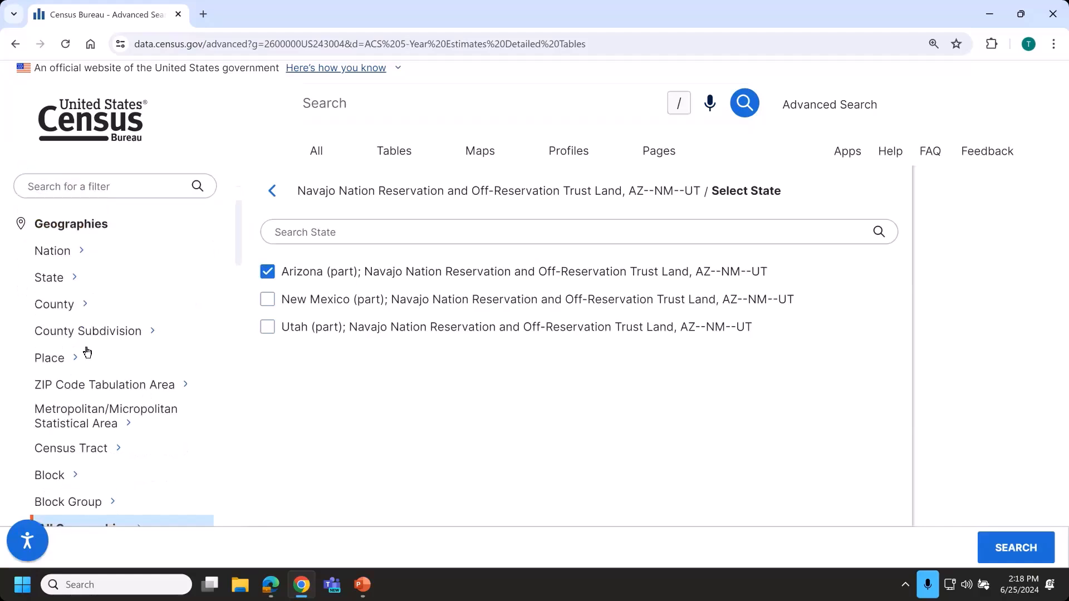
scroll(91, 351, down, 3)
scroll(91, 351, down, 1)
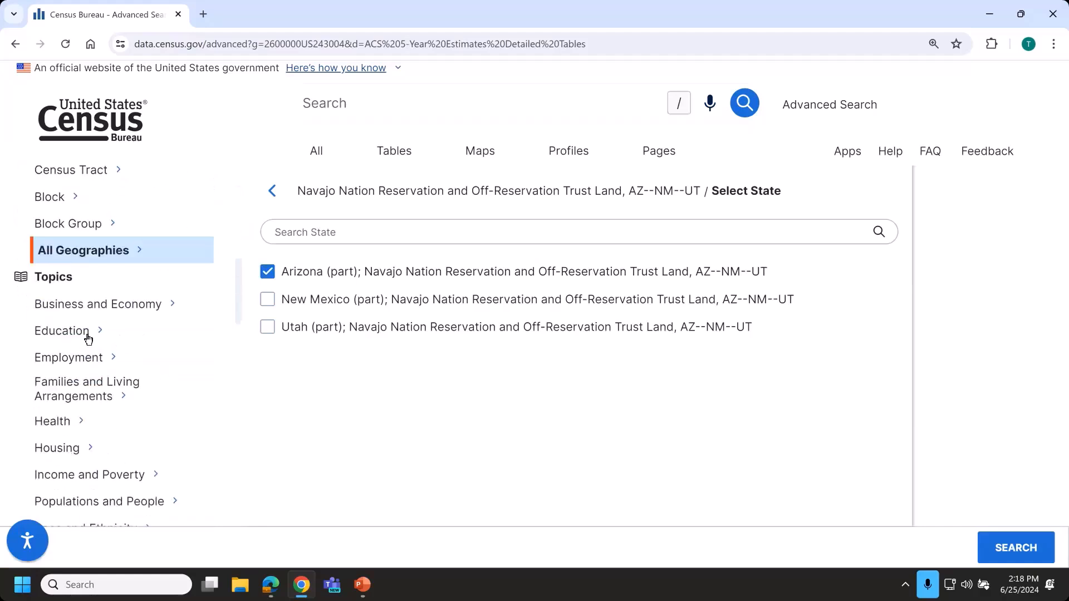
click(91, 476)
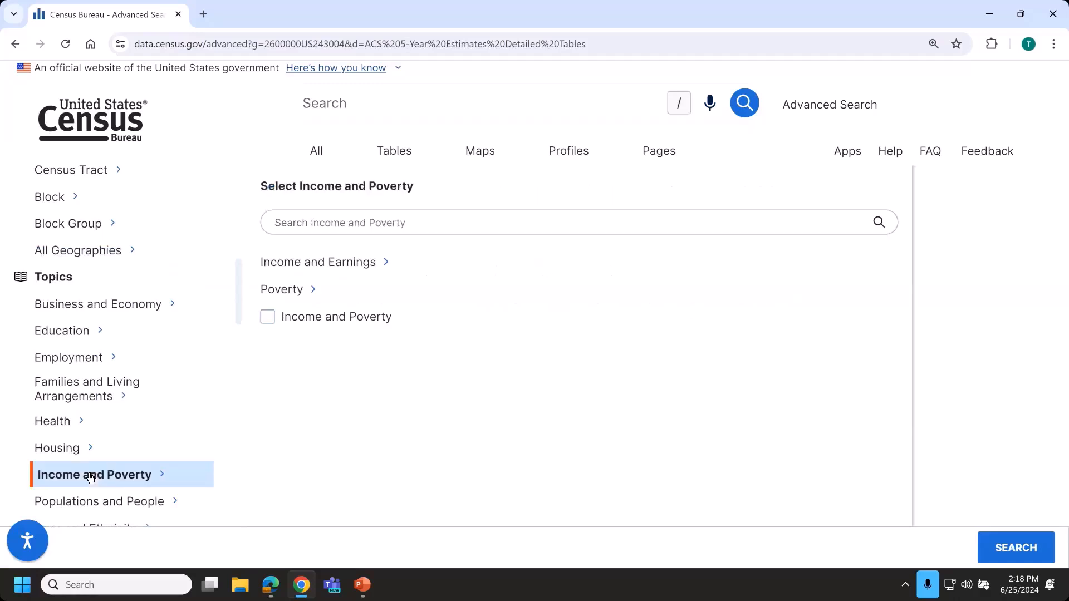
click(349, 299)
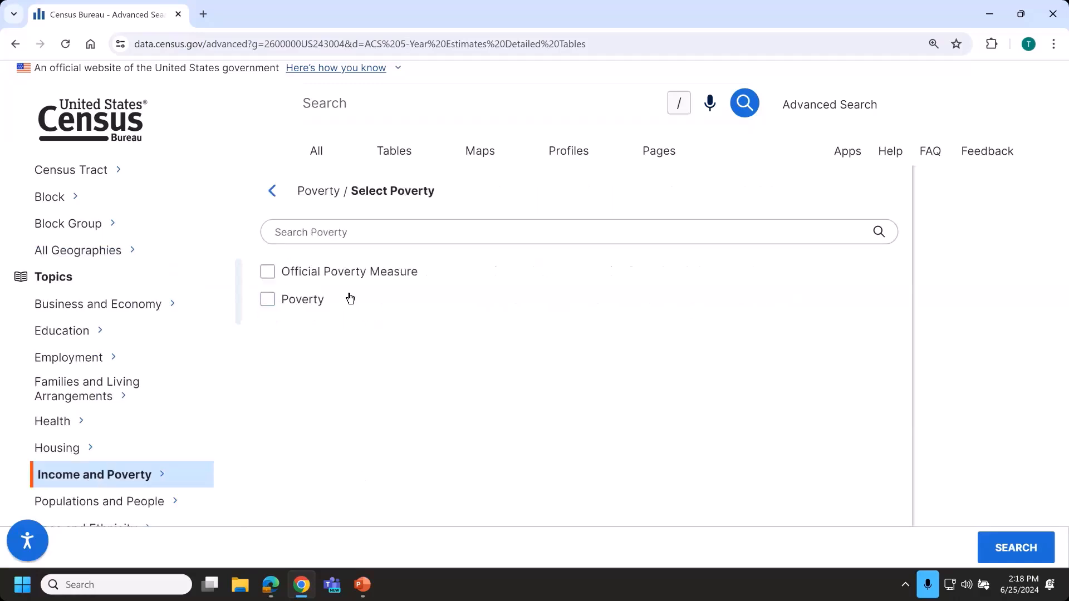
click(294, 303)
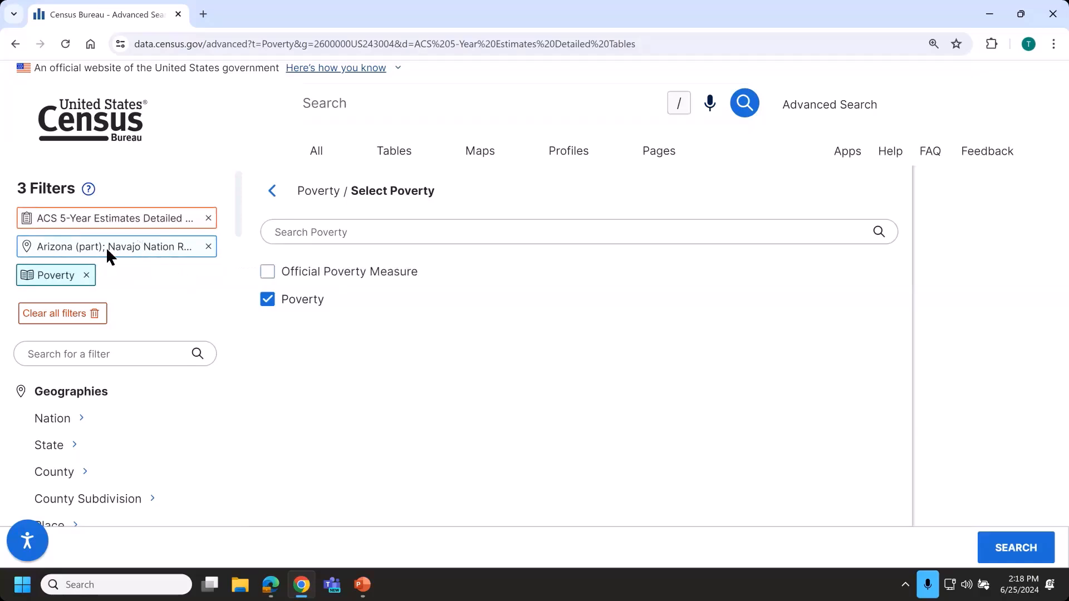
Run the filtered search and show only the table results, with the filters hidden and the results list widened
click(999, 561)
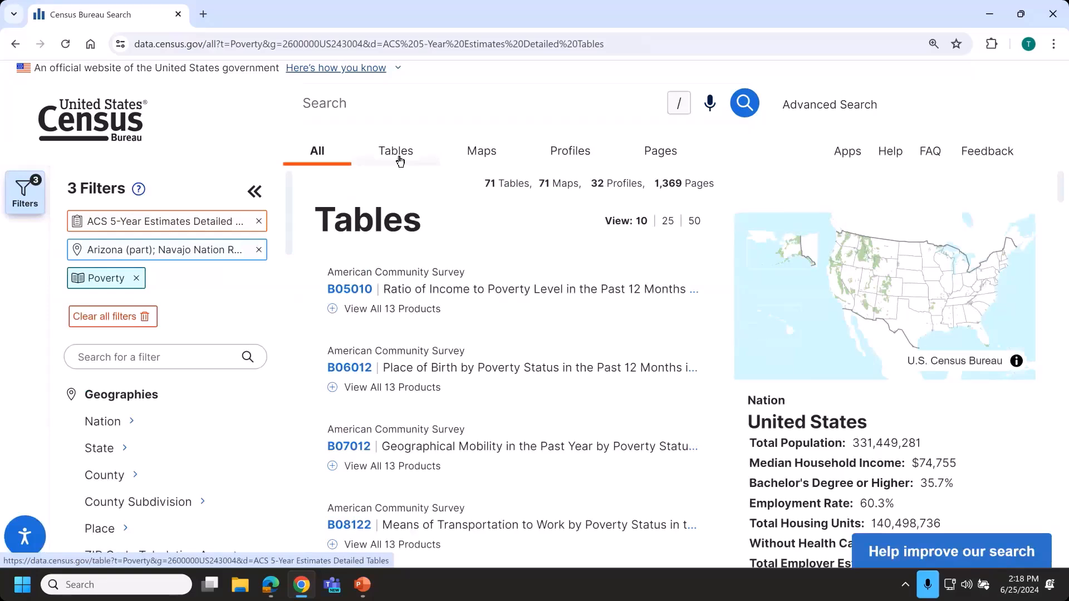
click(400, 161)
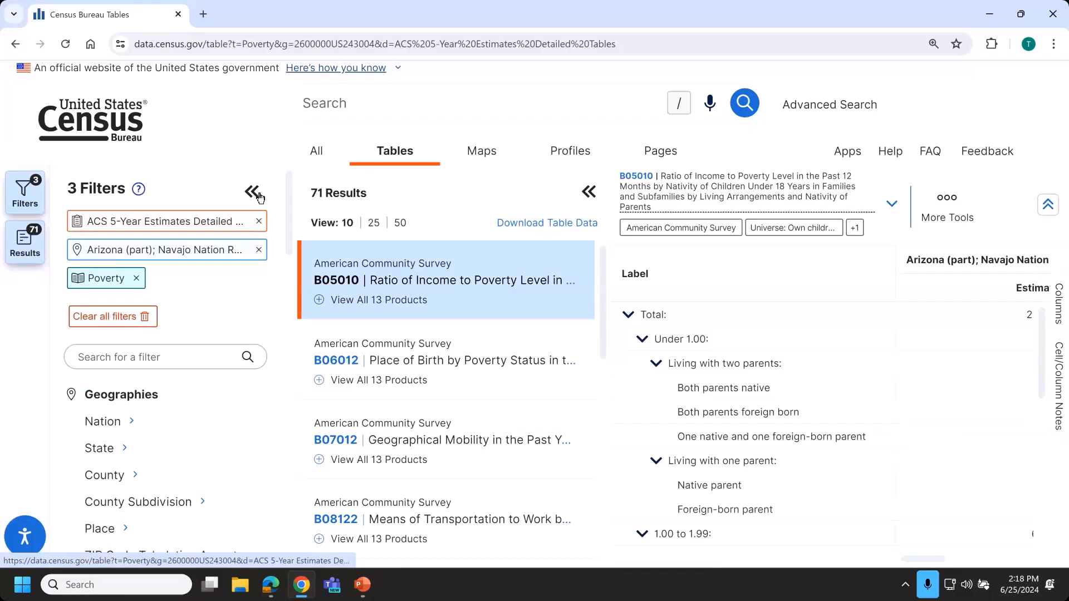
click(255, 194)
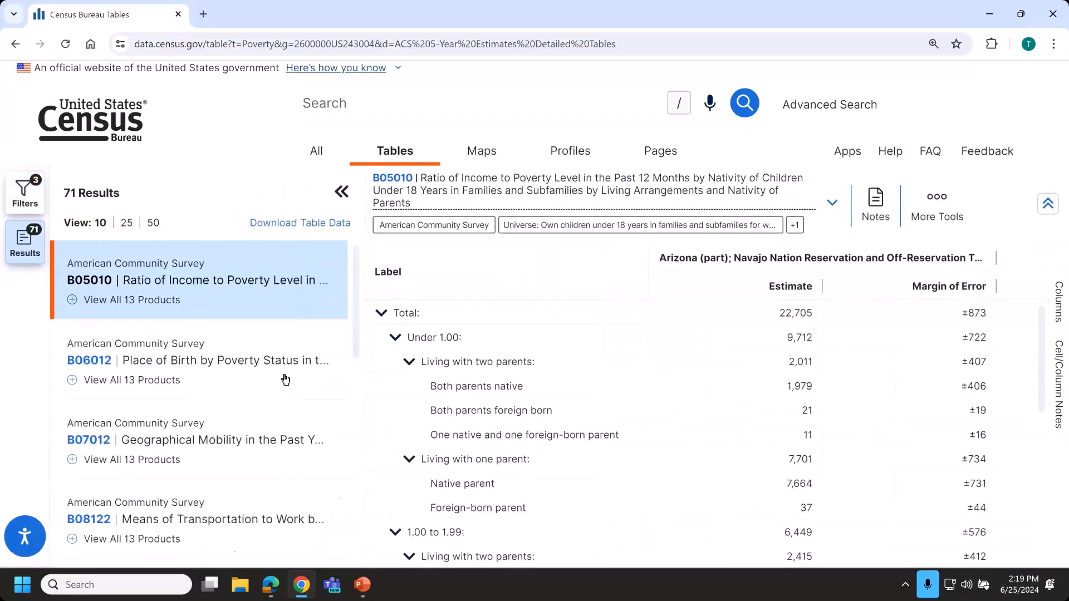
drag(359, 191, 520, 203)
Open table B14006, Poverty Status in the Past 12 Months by School Enrollment, from the results list
scroll(334, 410, down, 3)
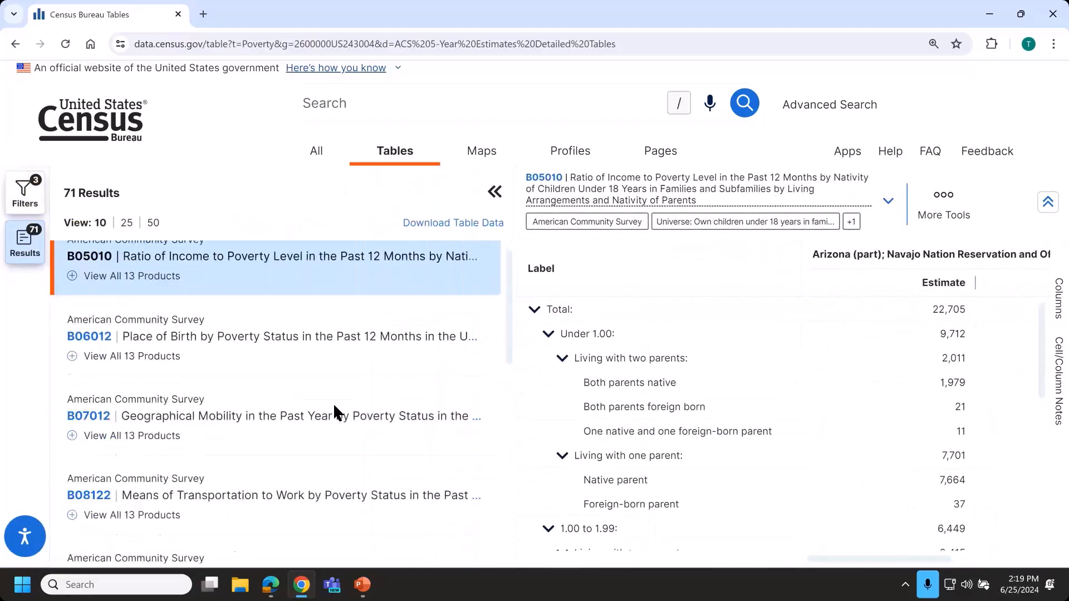
right_click(333, 409)
click(277, 473)
scroll(273, 479, down, 1)
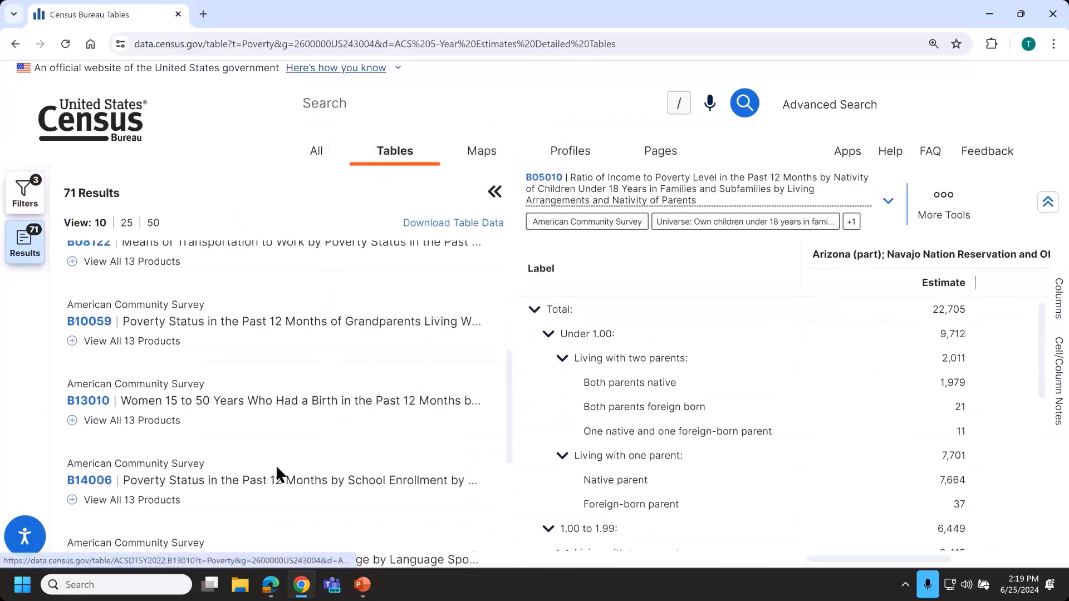
click(266, 481)
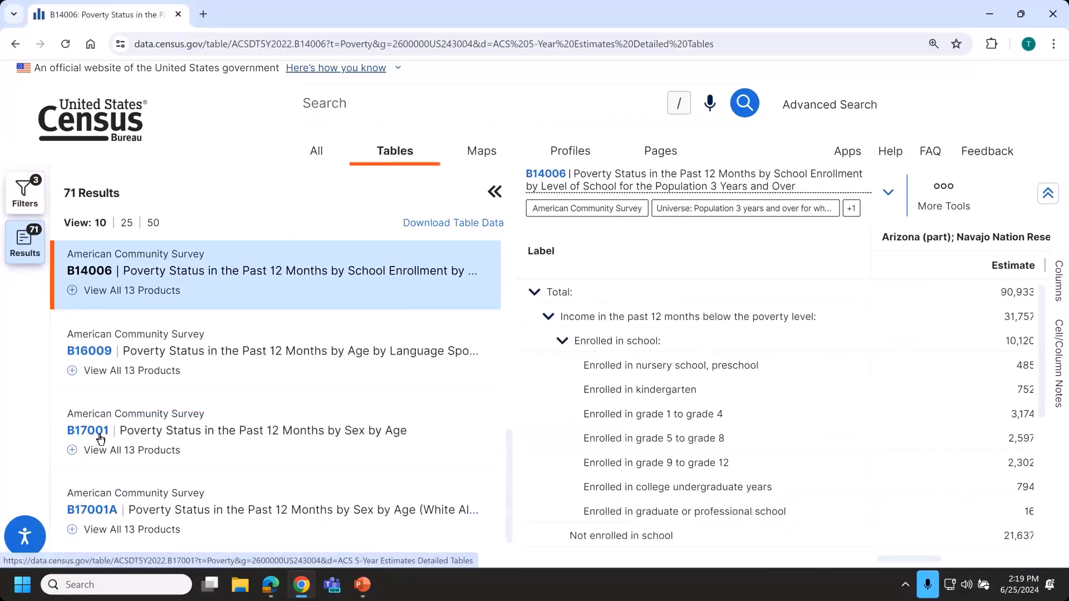
Open table B17001, narrow the results list, and mark the estimates for the total and for income below the poverty level
click(175, 438)
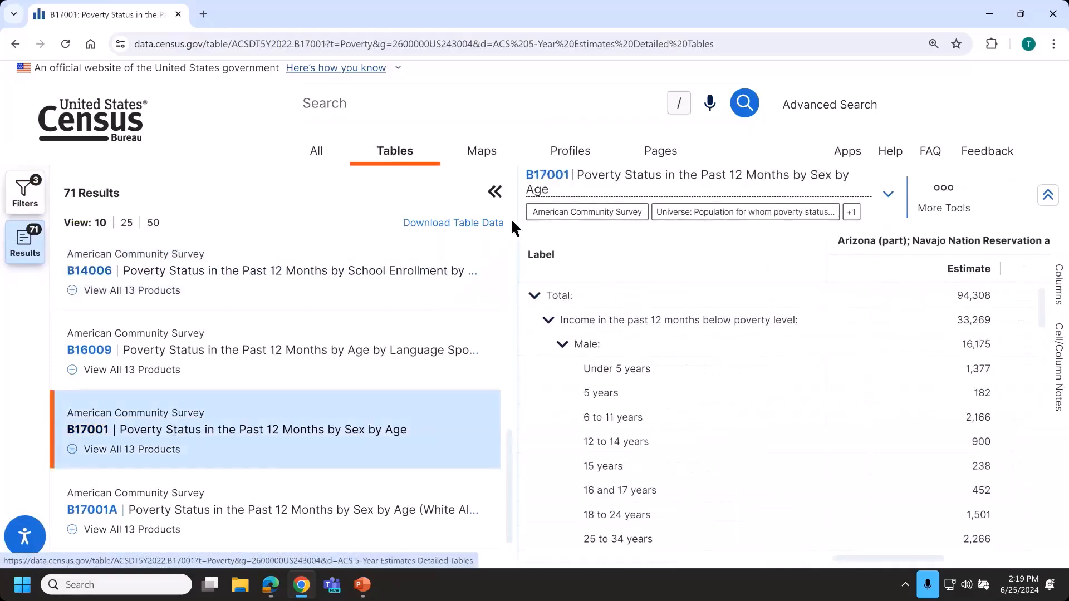
drag(510, 218, 315, 226)
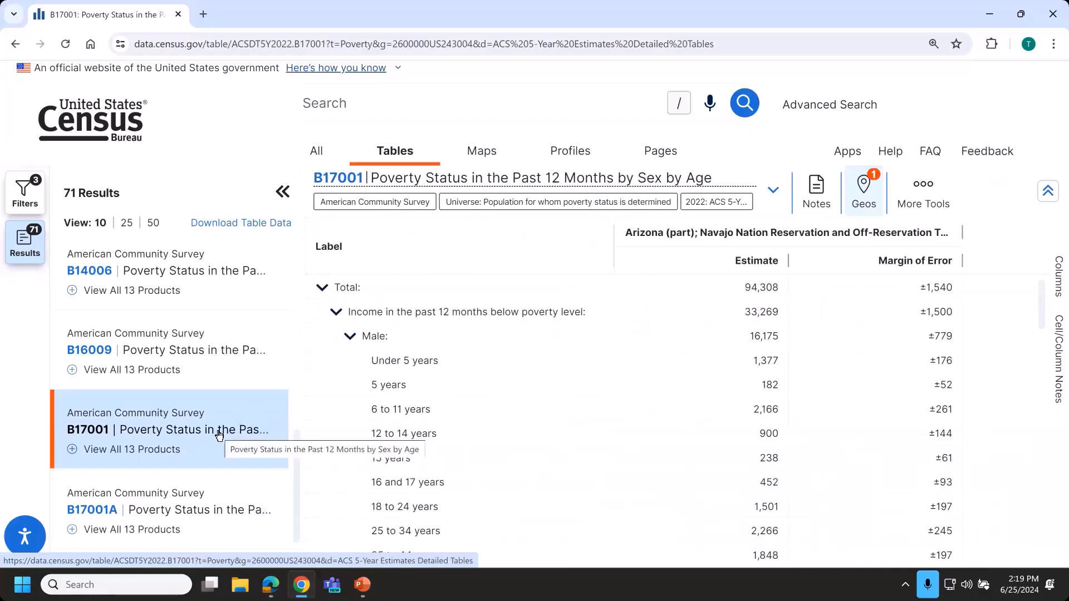
click(700, 282)
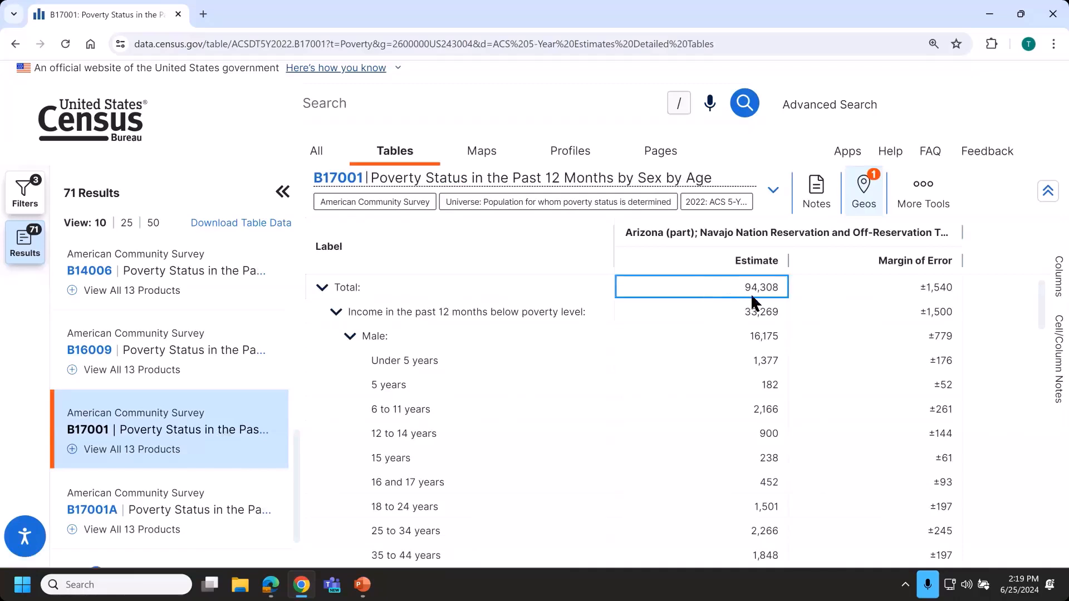
click(703, 309)
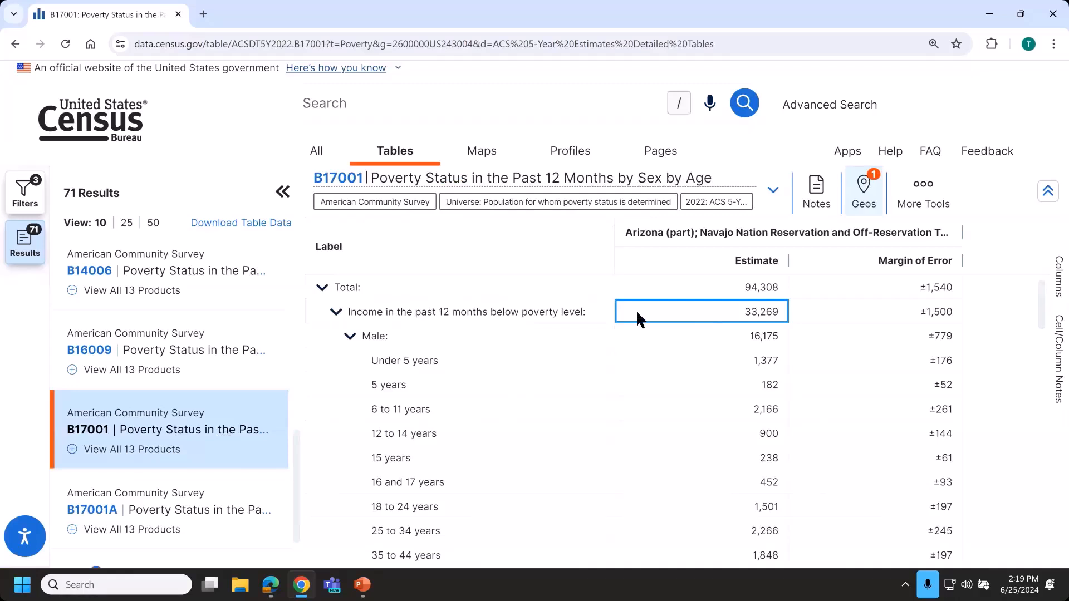
Switch to the PowerPoint presentation, start the slide show from the current slide, and advance to the Outline slide
mouse_move(354, 592)
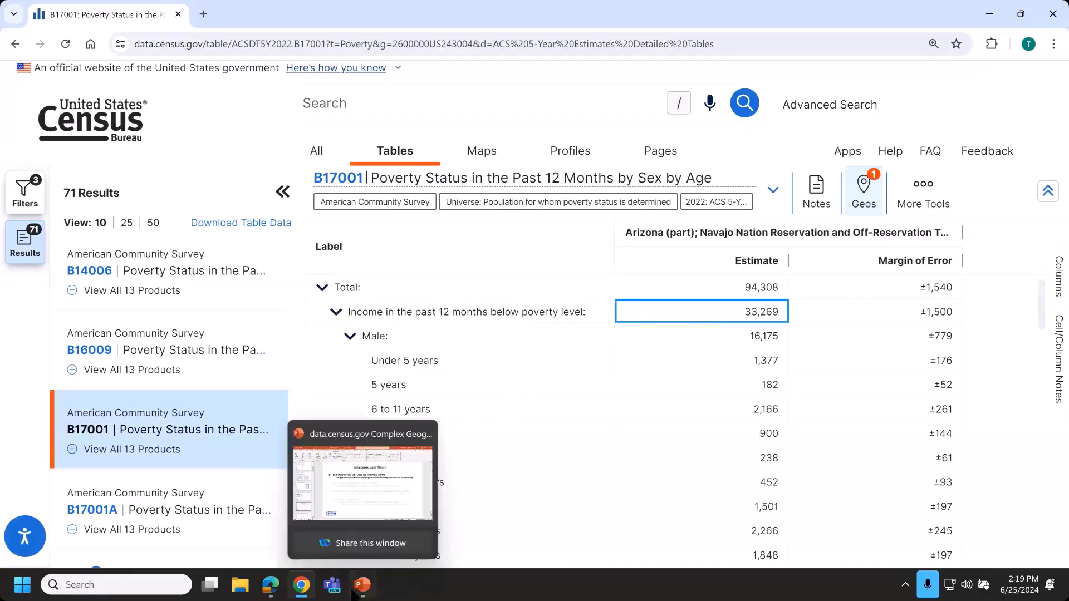
click(377, 490)
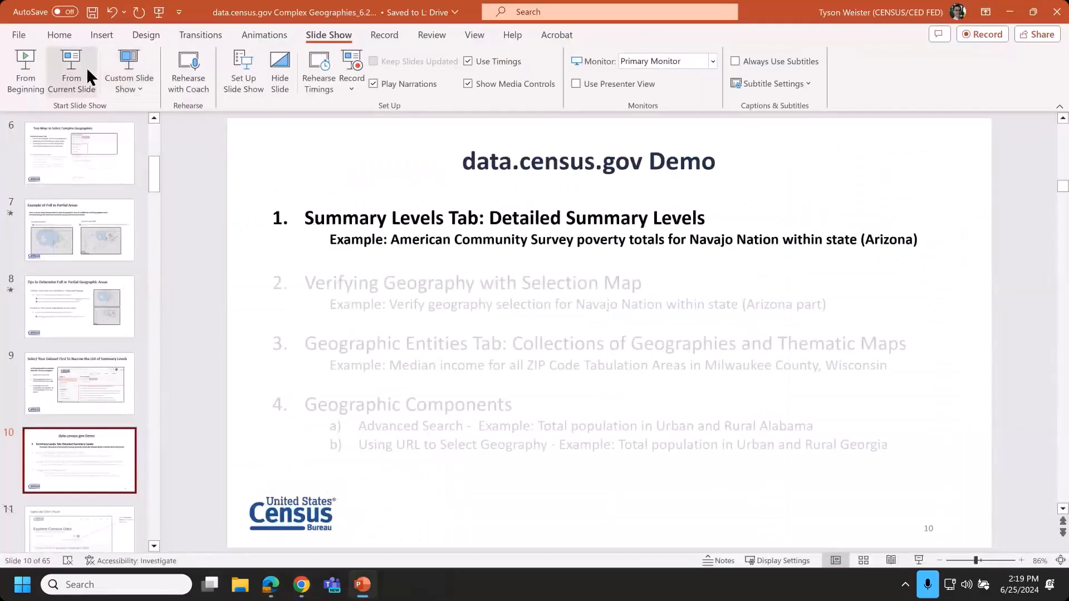
click(87, 67)
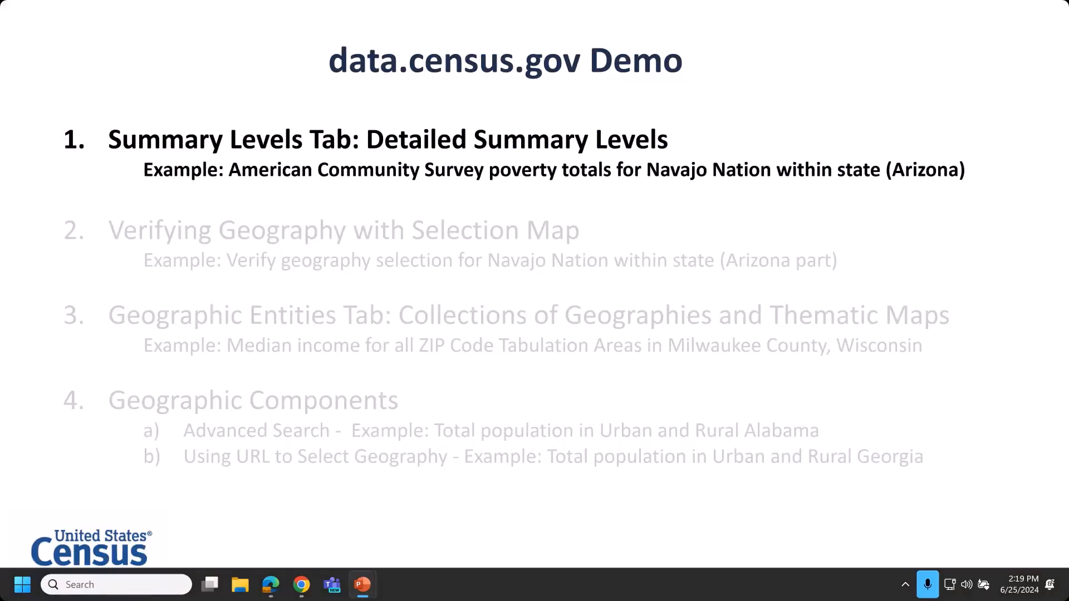
key(Right)
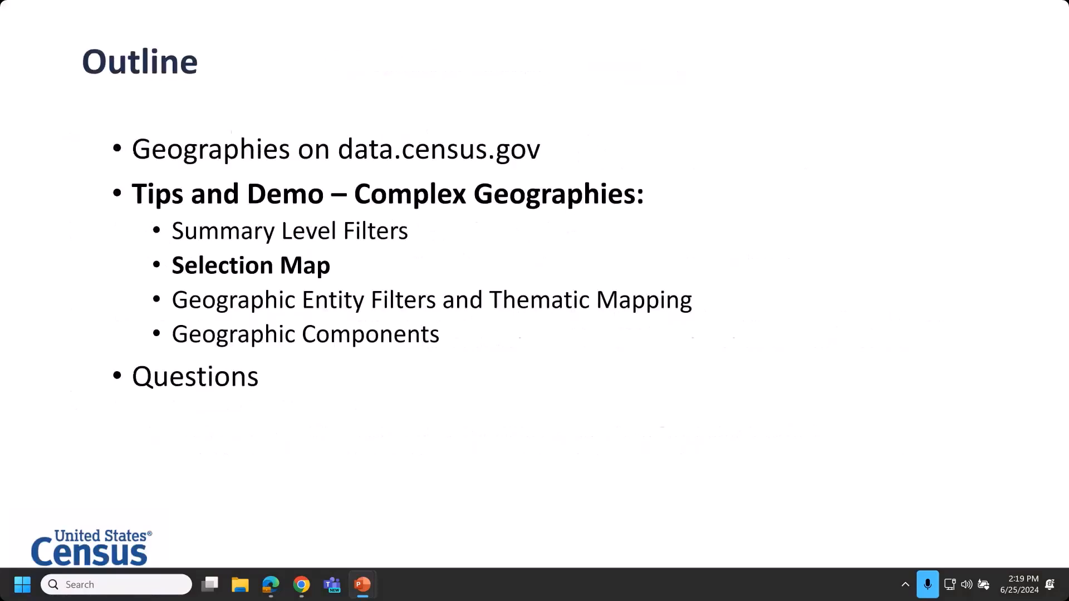
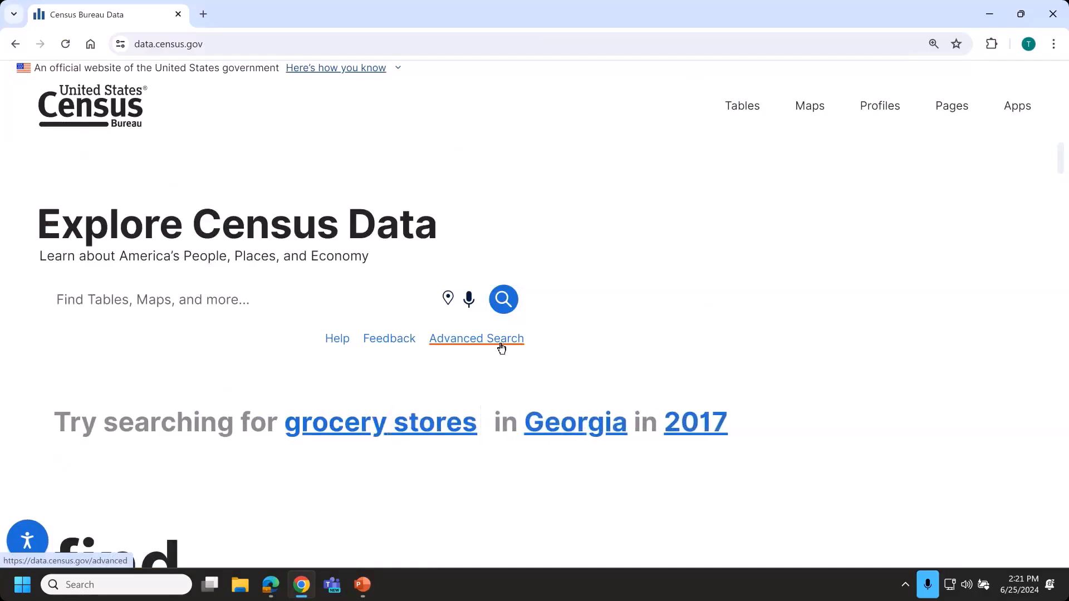
Open the data.census.gov advanced search and list all geographies by summary level
click(501, 345)
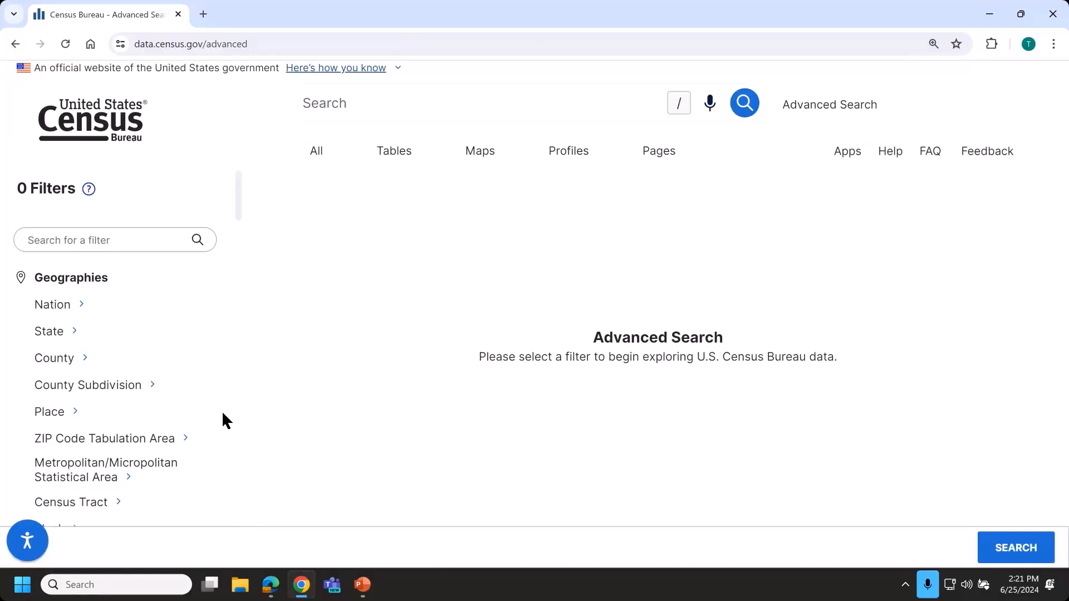
scroll(155, 394, down, 3)
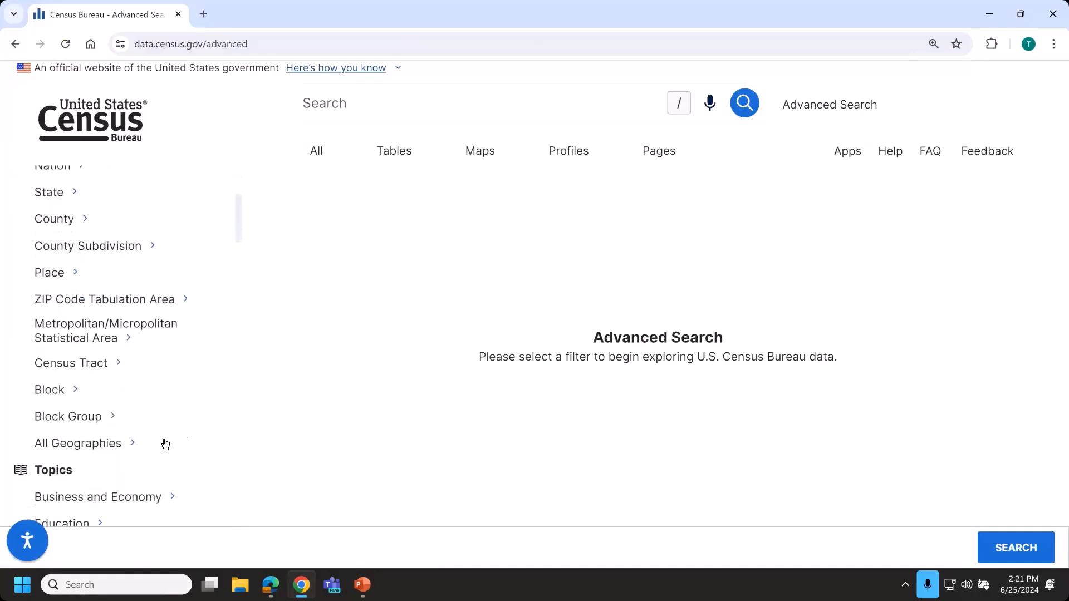
click(128, 452)
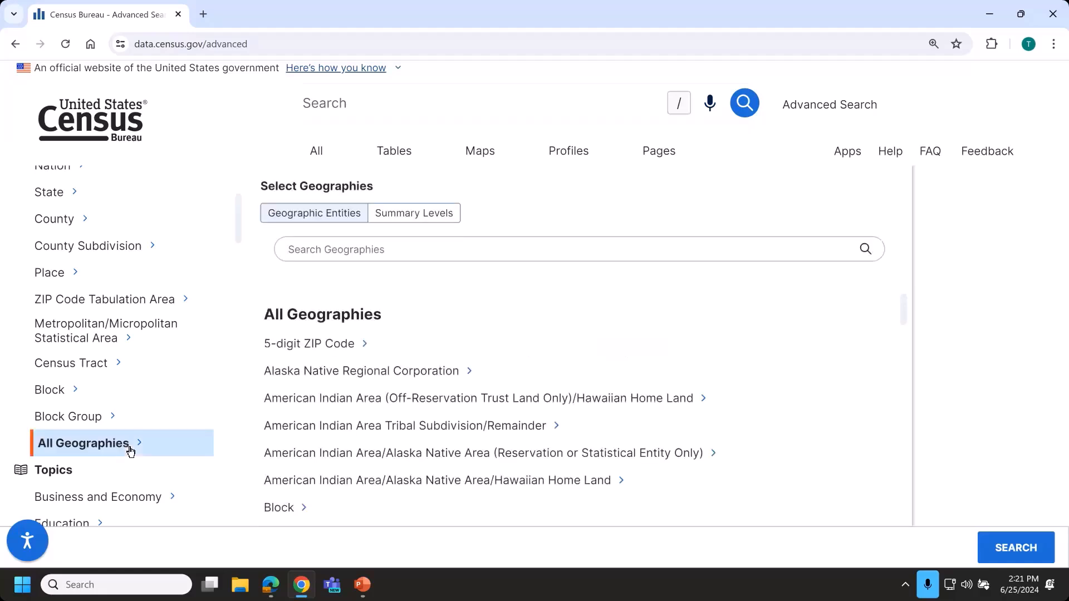
click(430, 217)
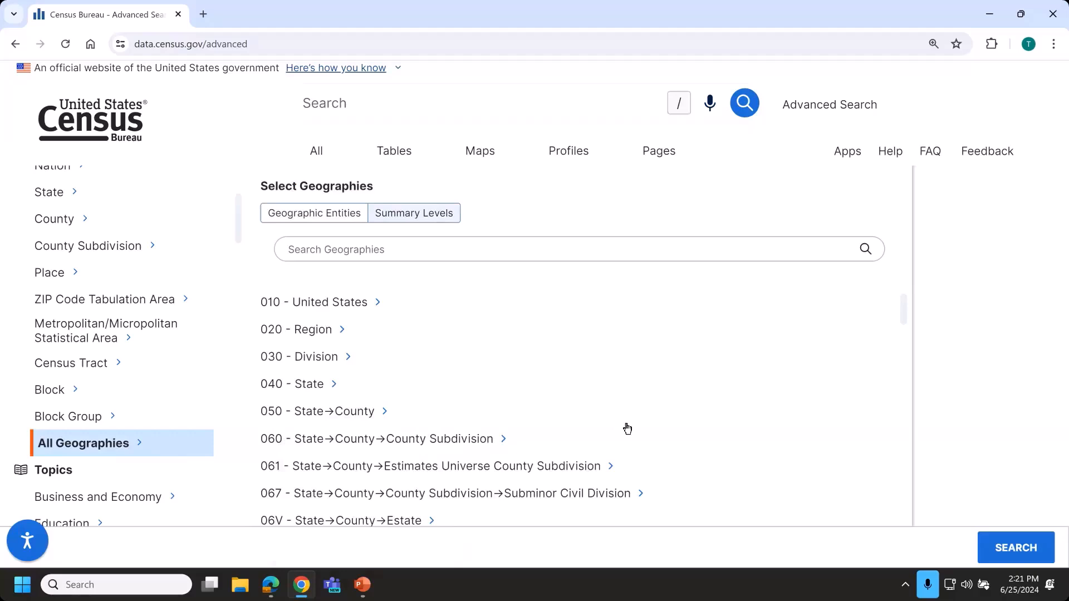
Find and open summary level 260, American Indian Area/Alaska Native Area/Hawaiian Home Land→State
scroll(627, 429, down, 10)
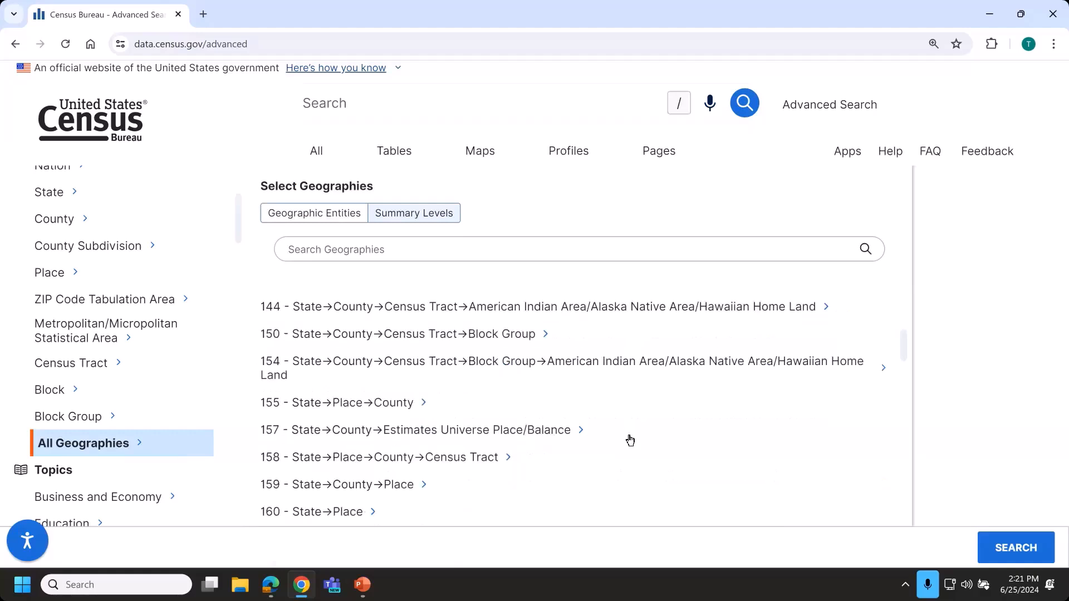
scroll(629, 441, down, 2)
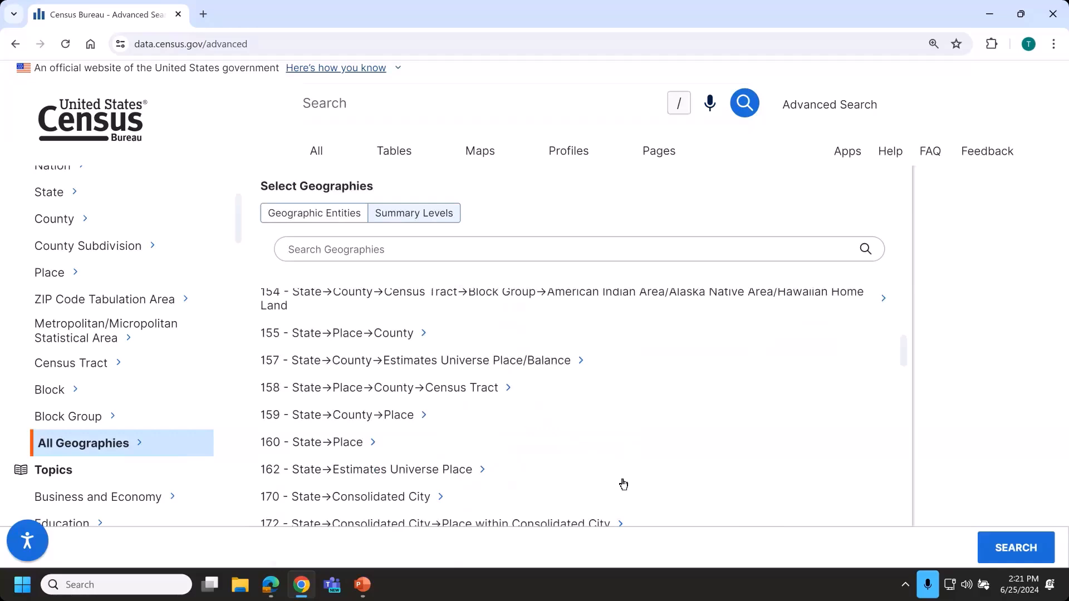
scroll(193, 309, up, 3)
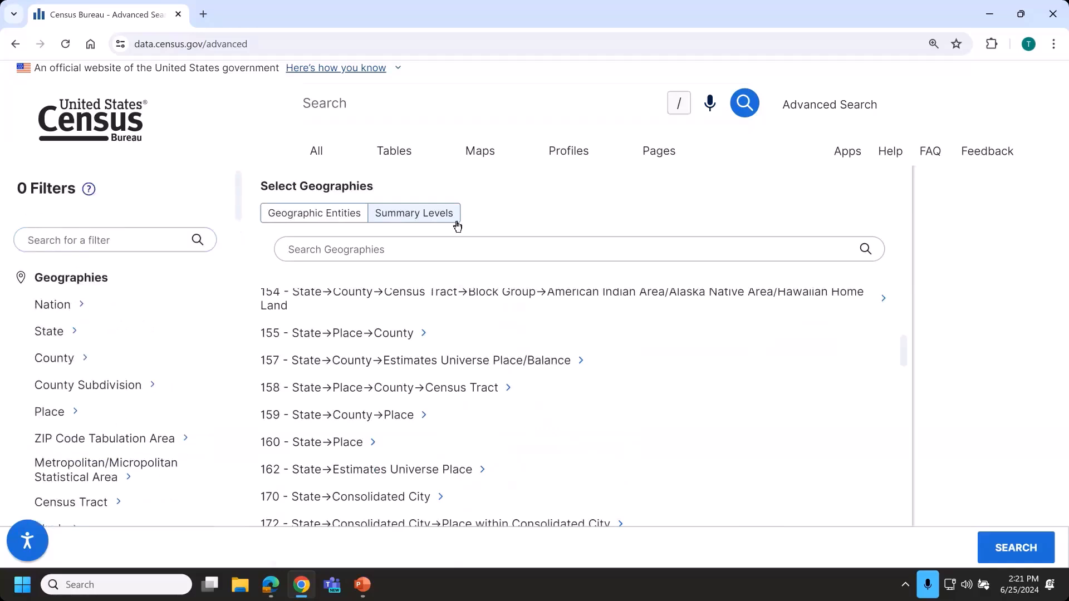
scroll(139, 384, down, 3)
scroll(375, 389, down, 2)
scroll(381, 394, down, 5)
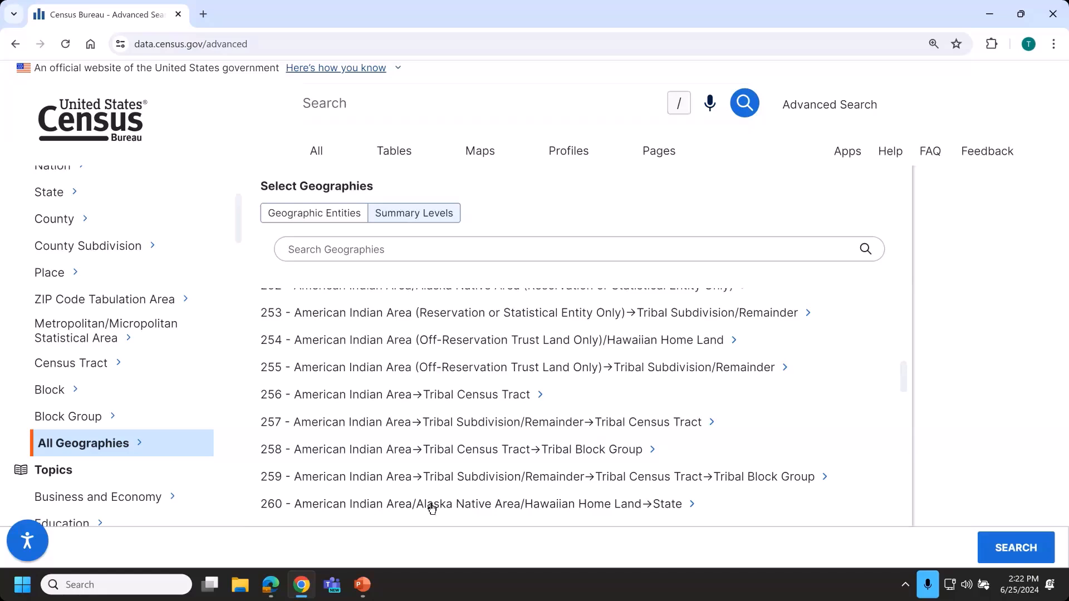
click(507, 505)
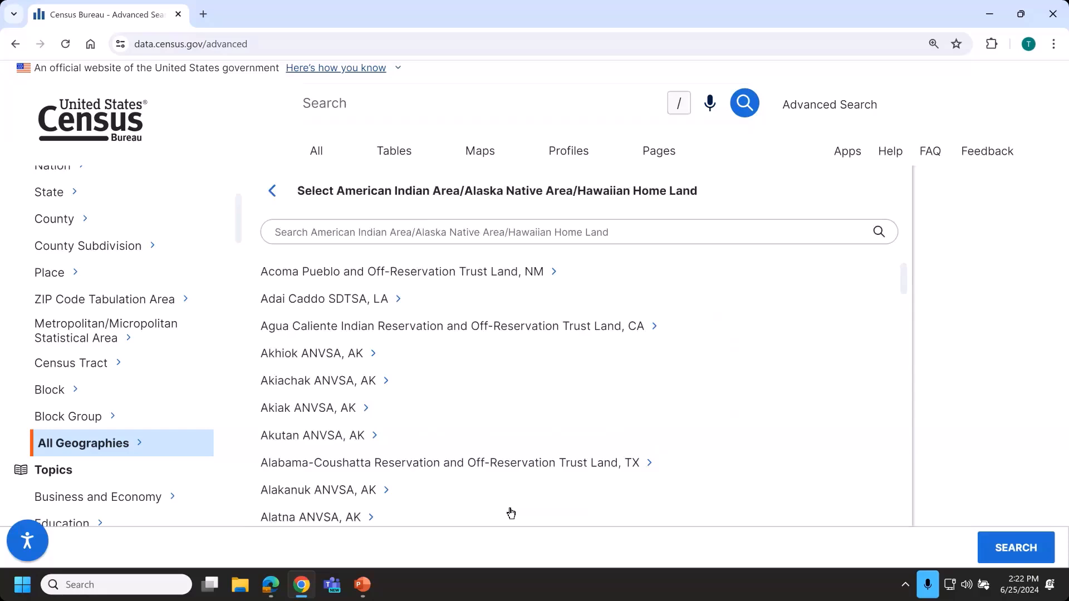
Search the areas for "navajo" and add the Arizona part of the Navajo Nation Reservation and Off-Reservation Trust Land as a filter
click(314, 232)
text(na)
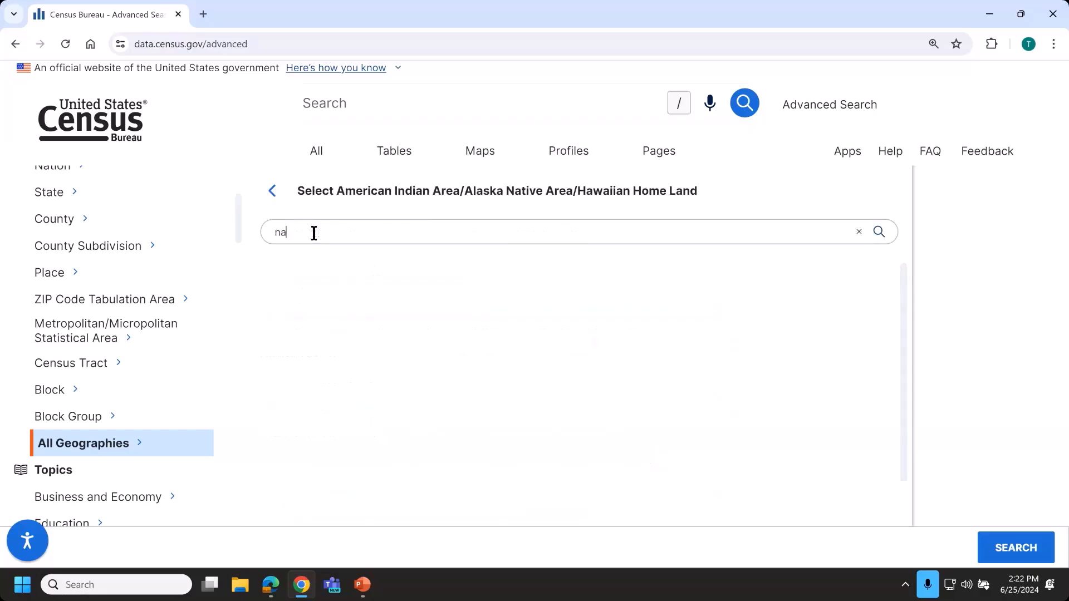
text(vajo)
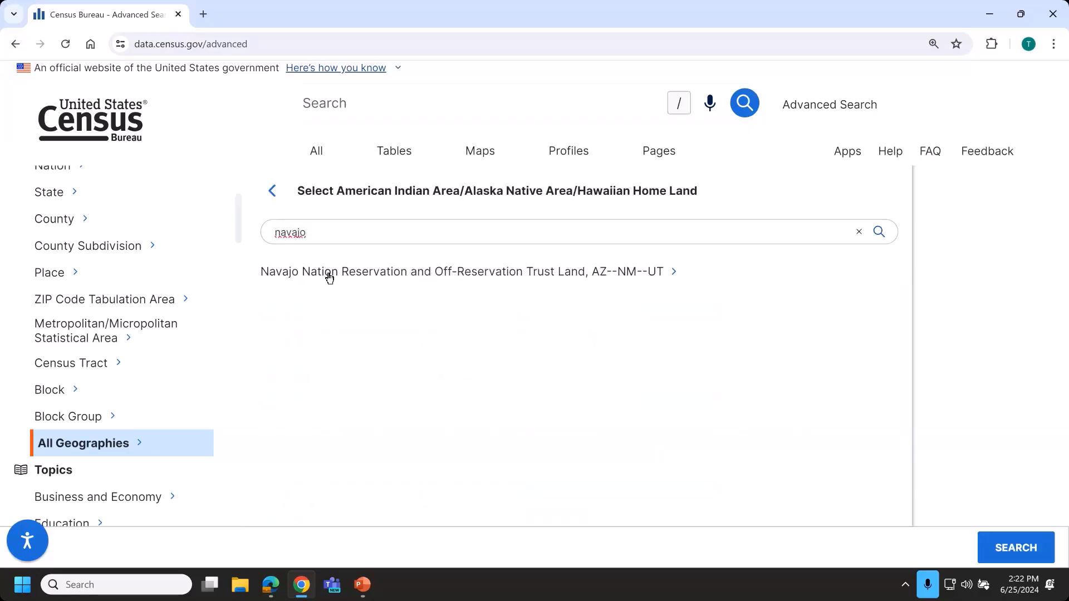
click(366, 273)
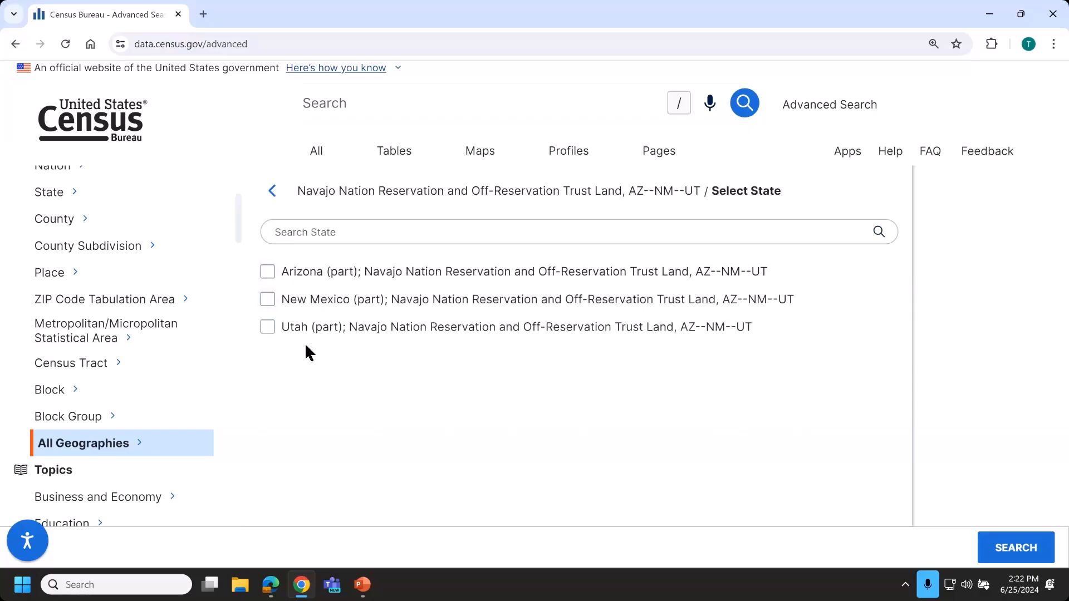
click(268, 273)
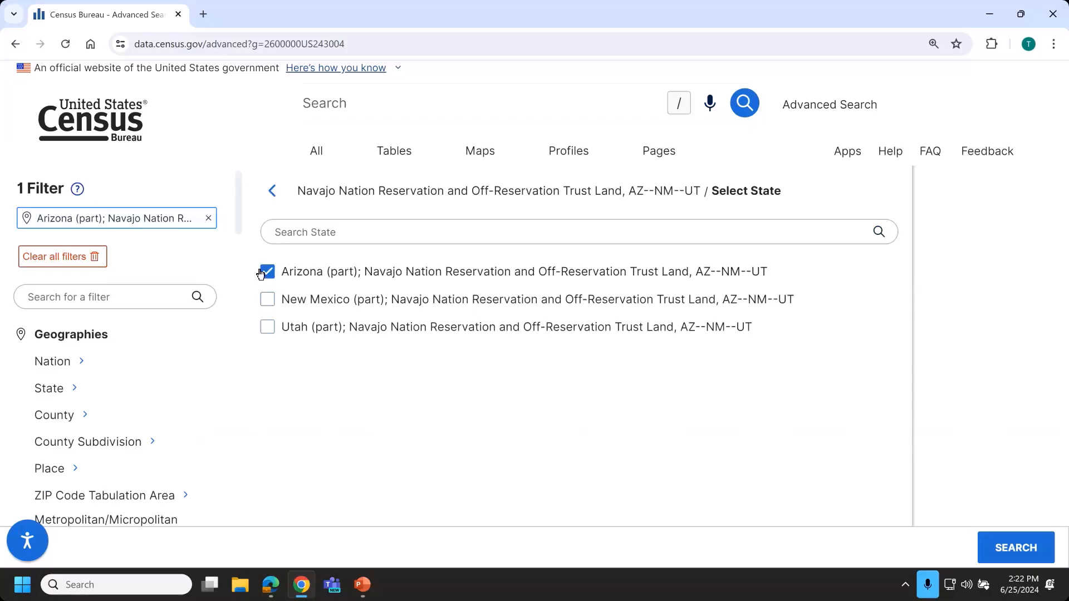
Return to the summary levels of all geographies and look through the list, then check the selected filter
scroll(161, 384, down, 4)
click(131, 433)
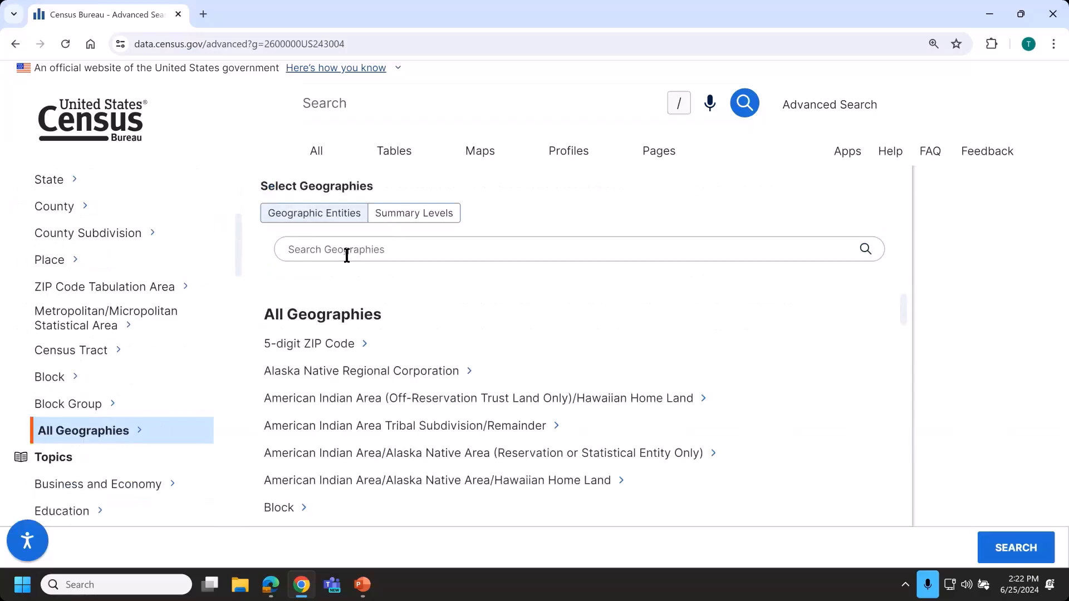
click(389, 214)
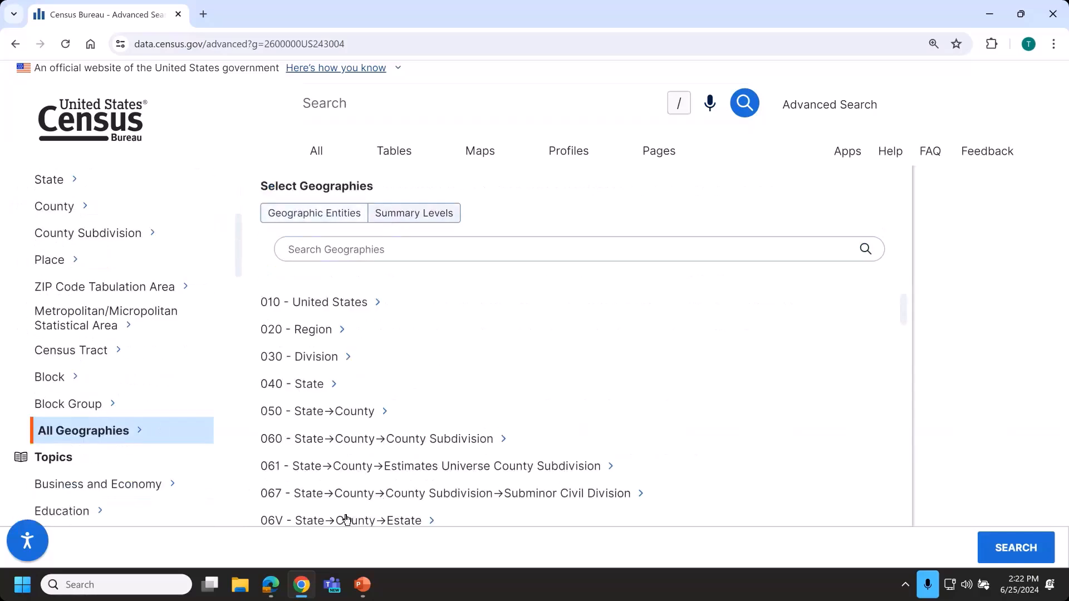
scroll(347, 520, down, 6)
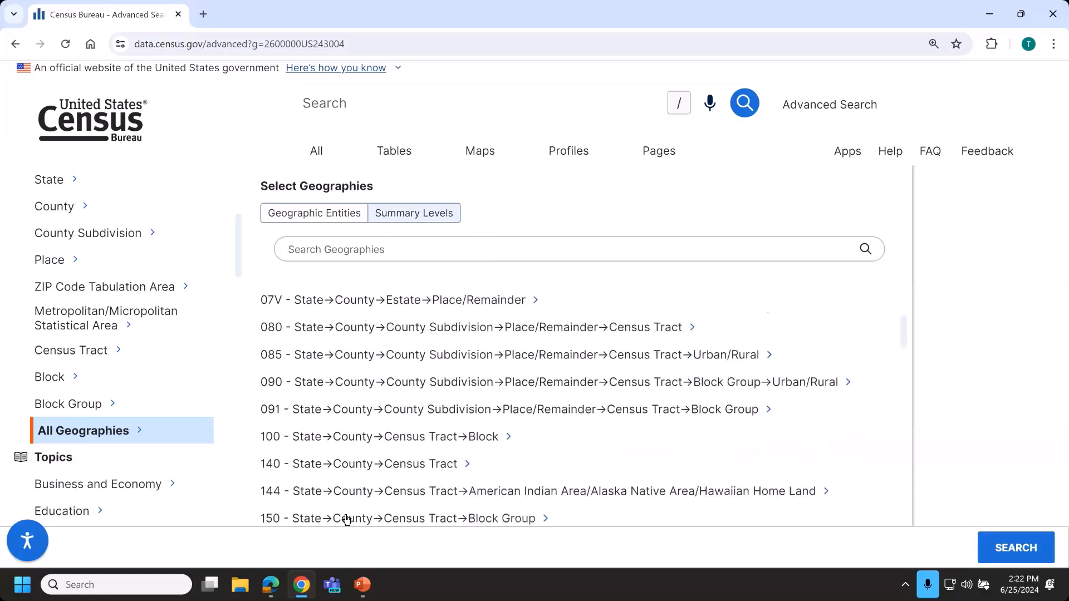
scroll(346, 519, down, 4)
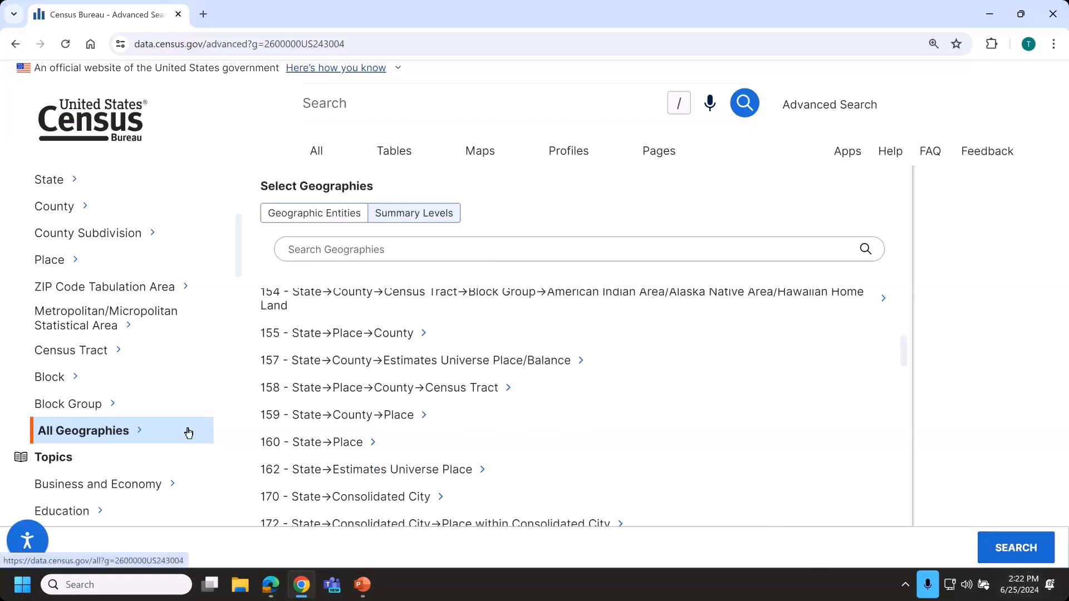
scroll(189, 434, up, 4)
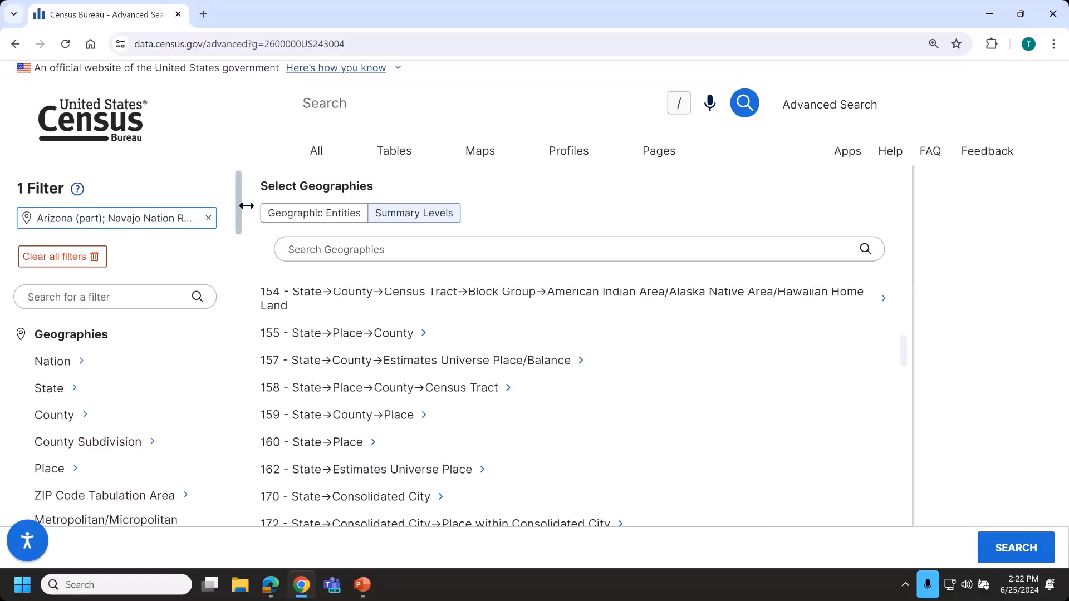
Run the search with the geography filter and show the selection map with the filters hidden
click(1041, 562)
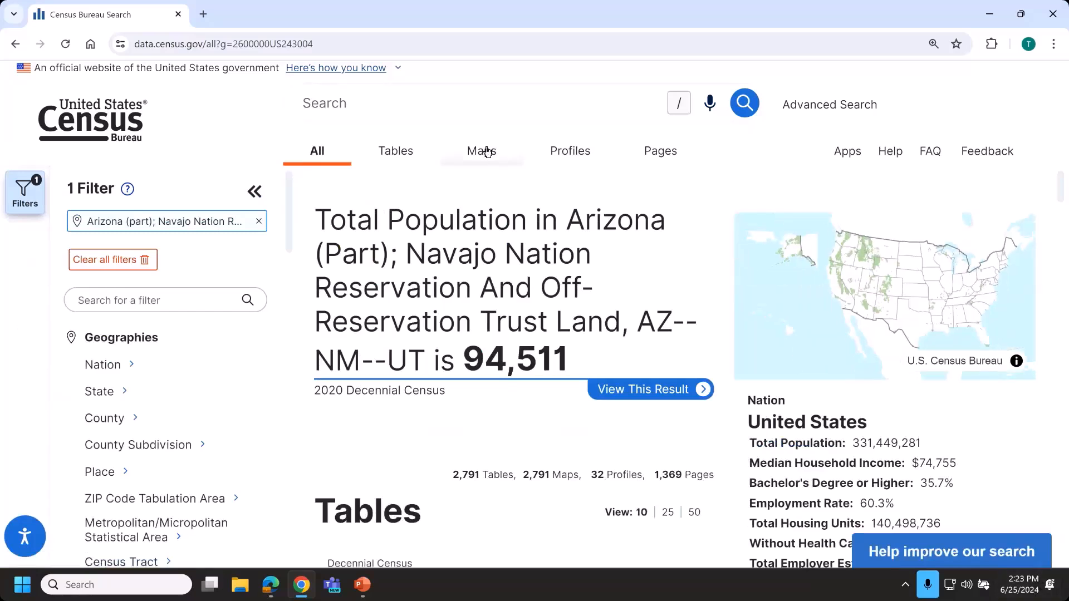
click(476, 155)
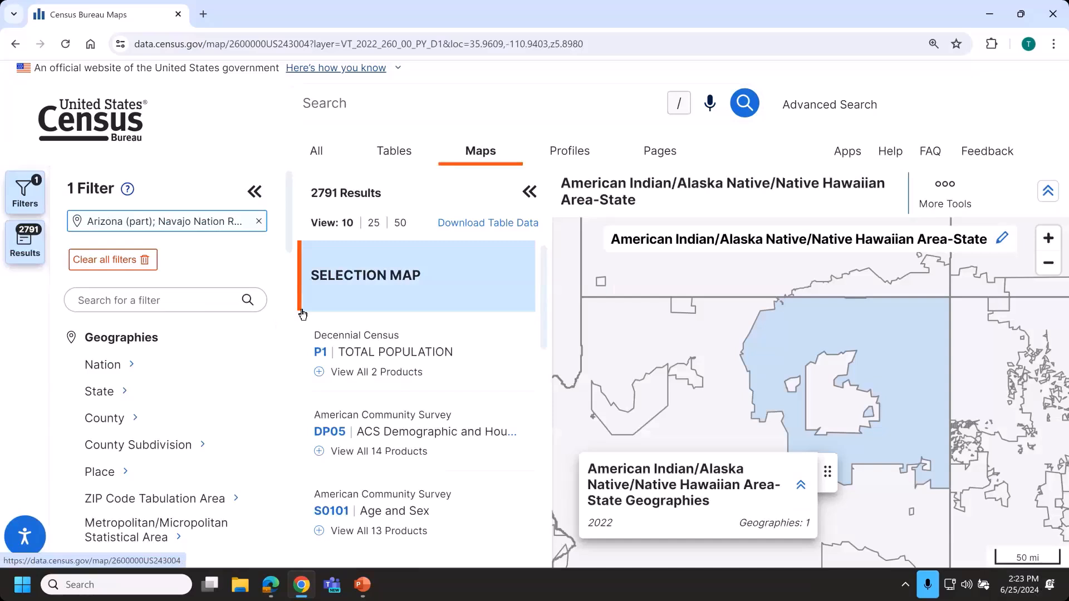
click(254, 192)
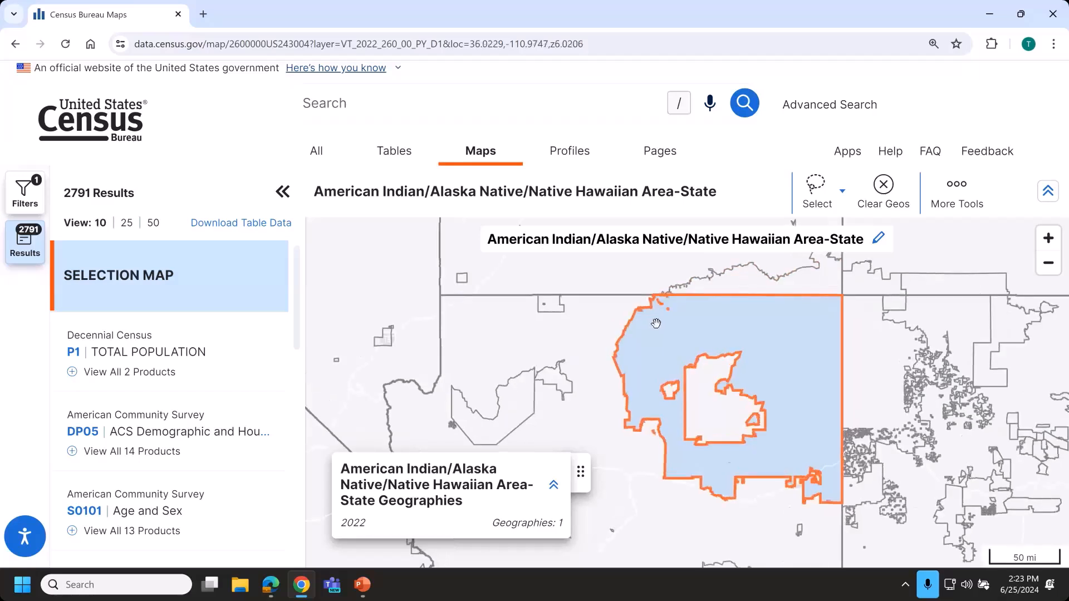
Examine the highlighted Navajo Nation area on the selection map, including its boundary along the Arizona state lines
scroll(656, 325, up, 2)
drag(657, 337, 594, 354)
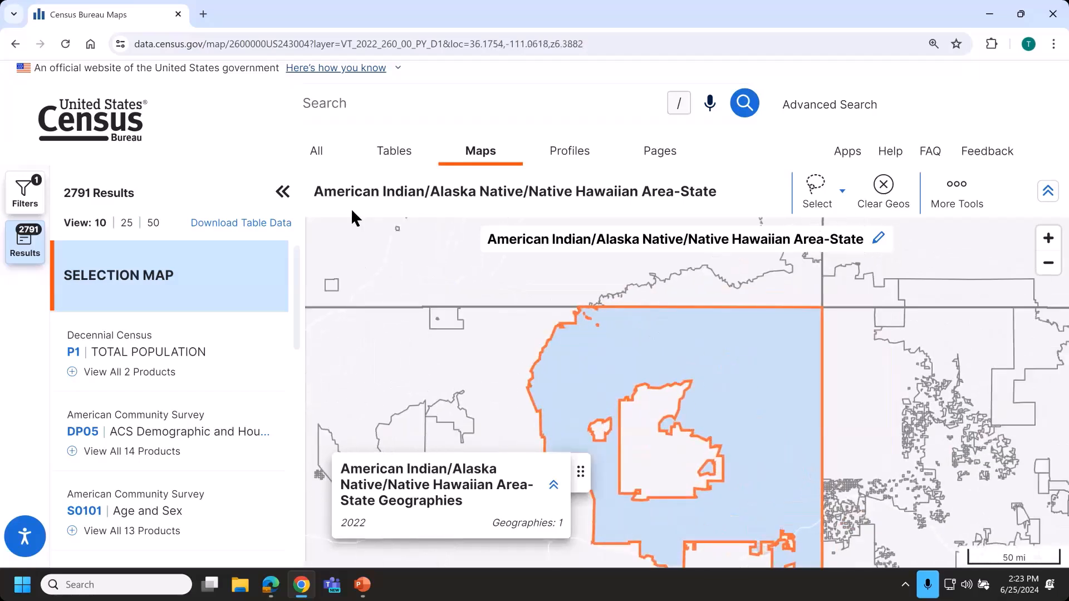
scroll(758, 346, up, 5)
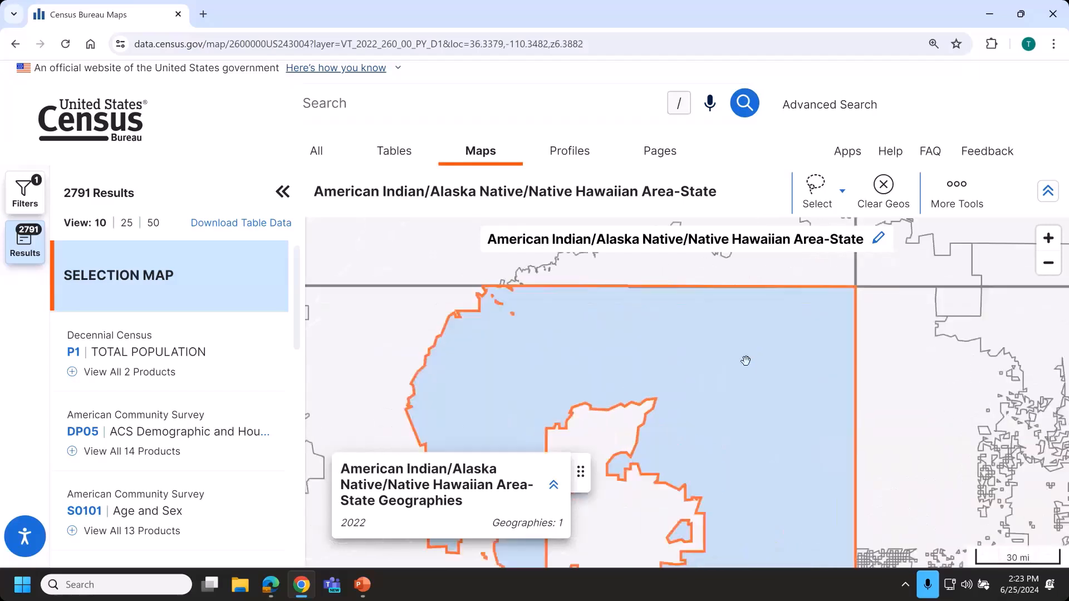
drag(613, 326, 656, 432)
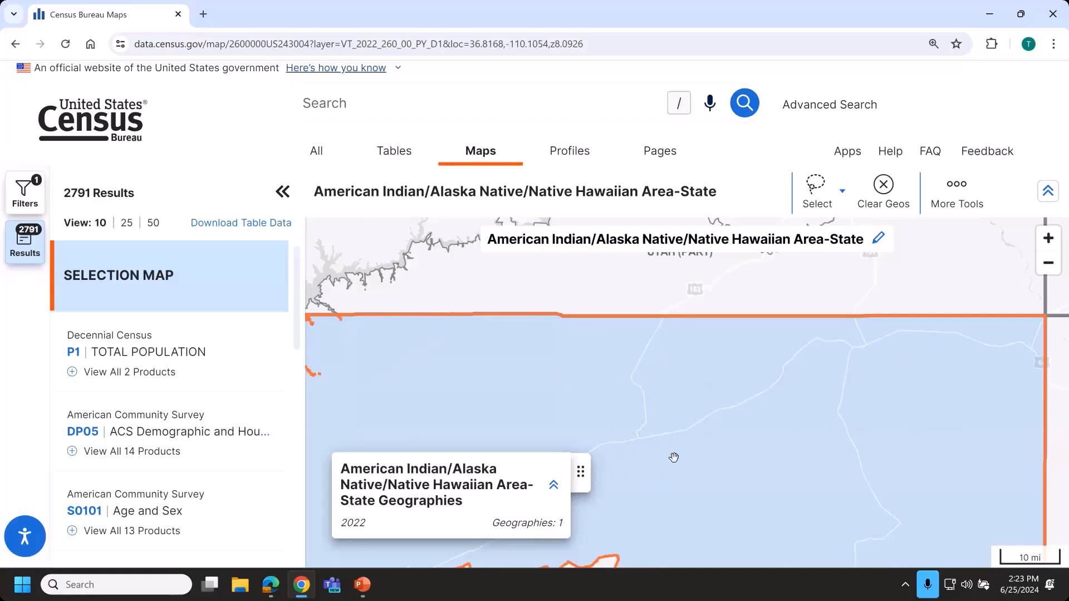
scroll(663, 476, down, 5)
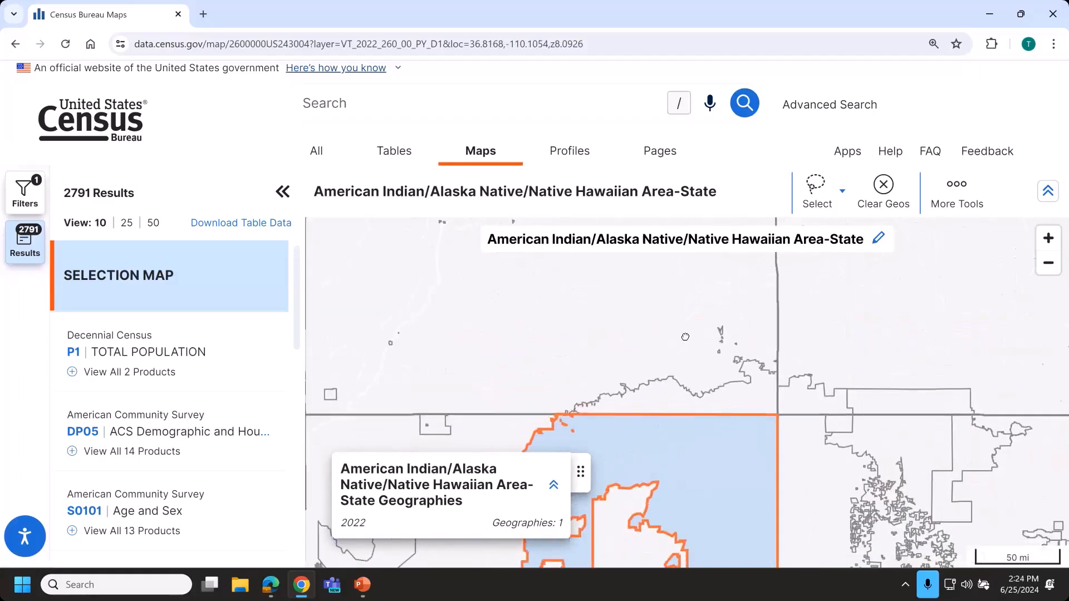
drag(706, 499, 684, 341)
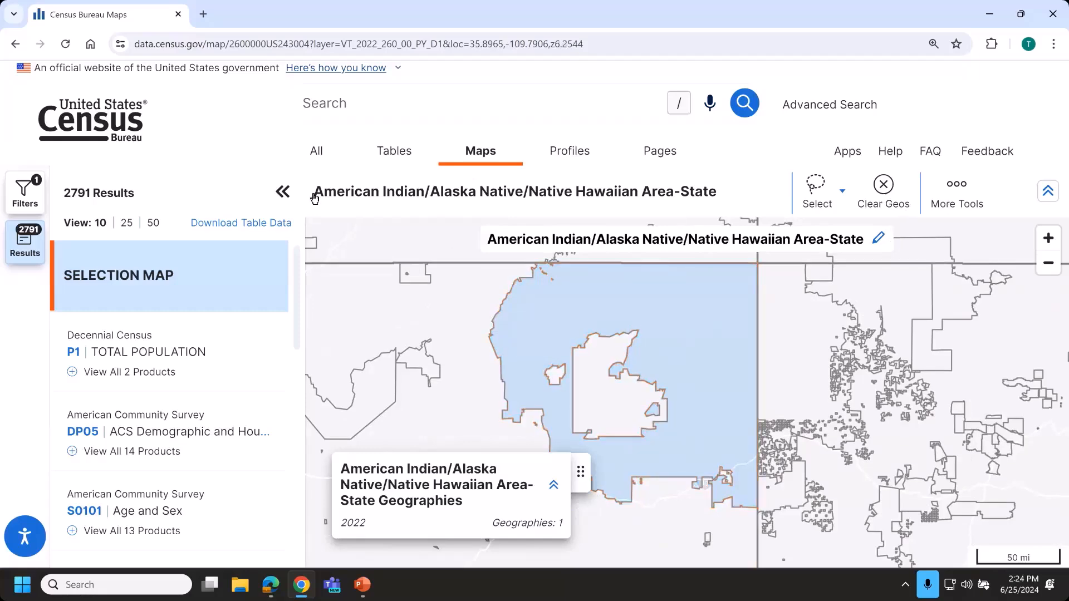
Hide the results list and switch the map layer to Public Use Microdata Area (2020)
click(282, 191)
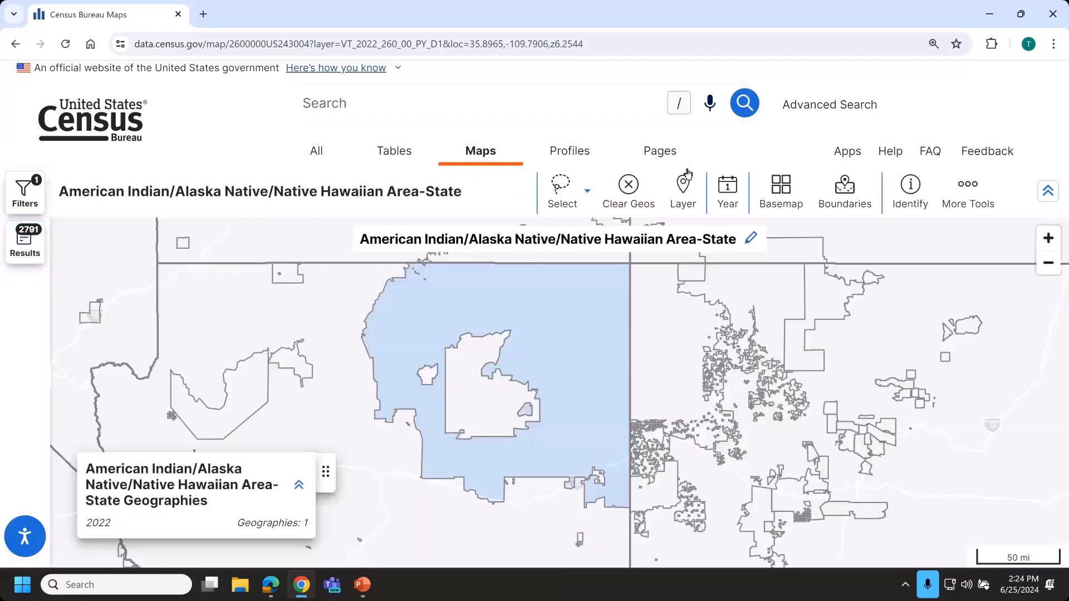
click(689, 200)
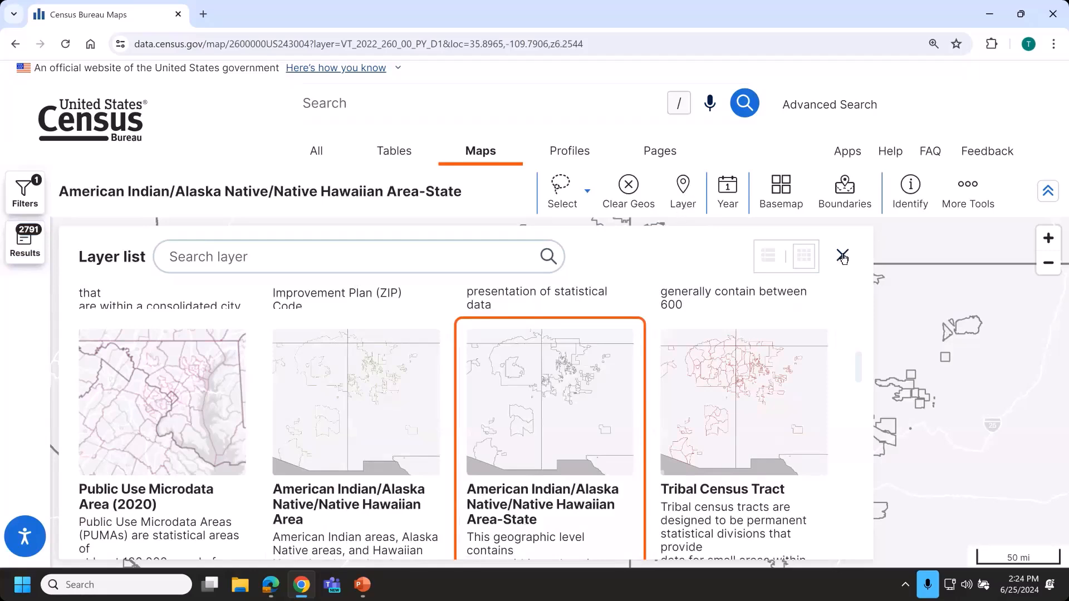
click(842, 256)
click(695, 207)
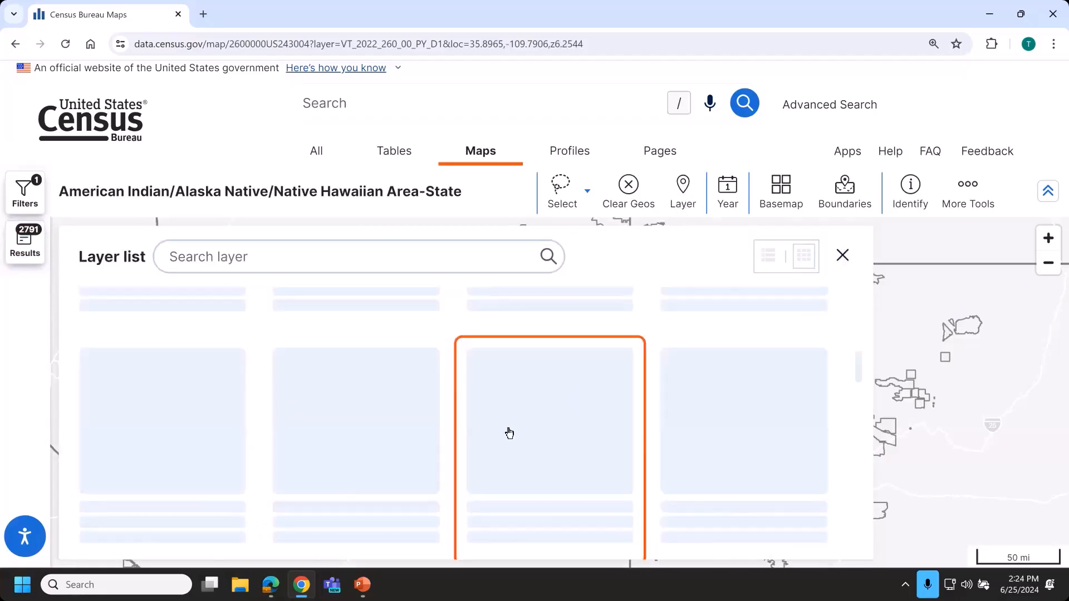
click(226, 468)
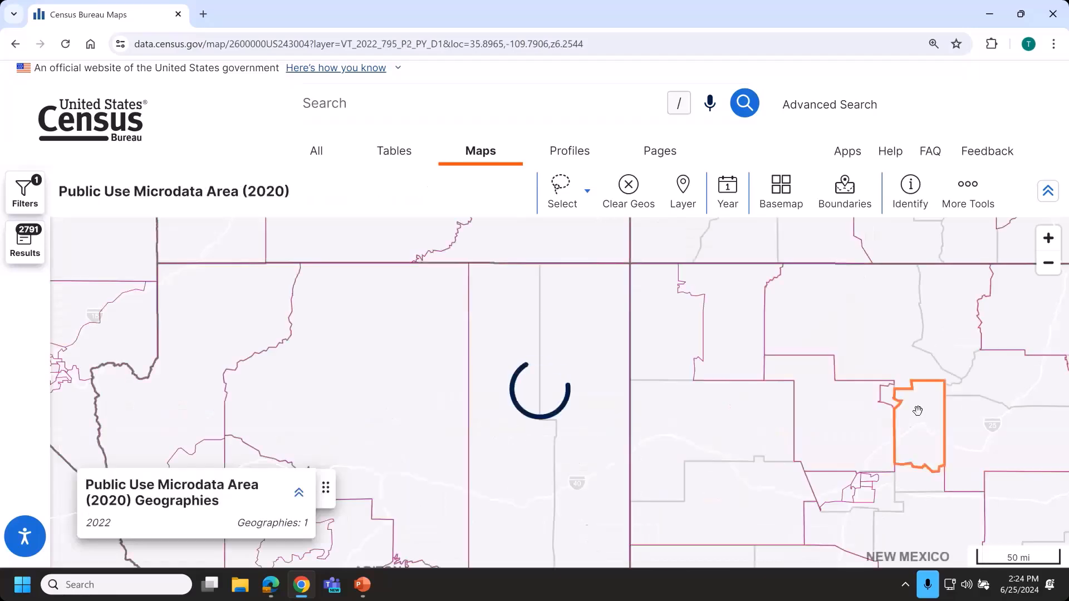
Examine the Public Use Microdata Area boundaries around northeastern Arizona and the neighbouring states
click(484, 420)
scroll(515, 418, down, 1)
scroll(515, 421, down, 3)
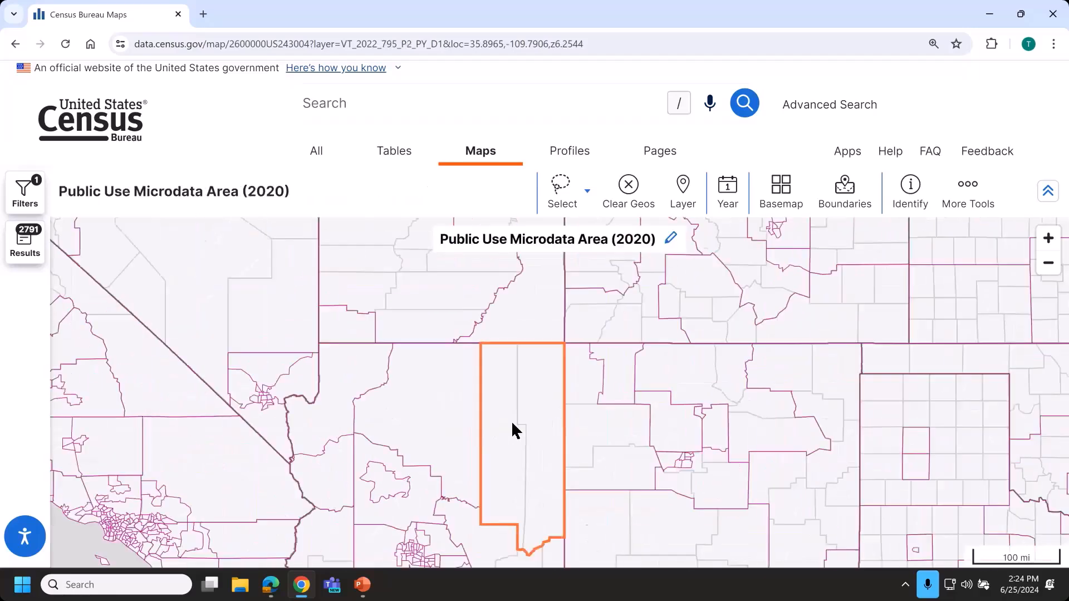
drag(511, 420, 557, 358)
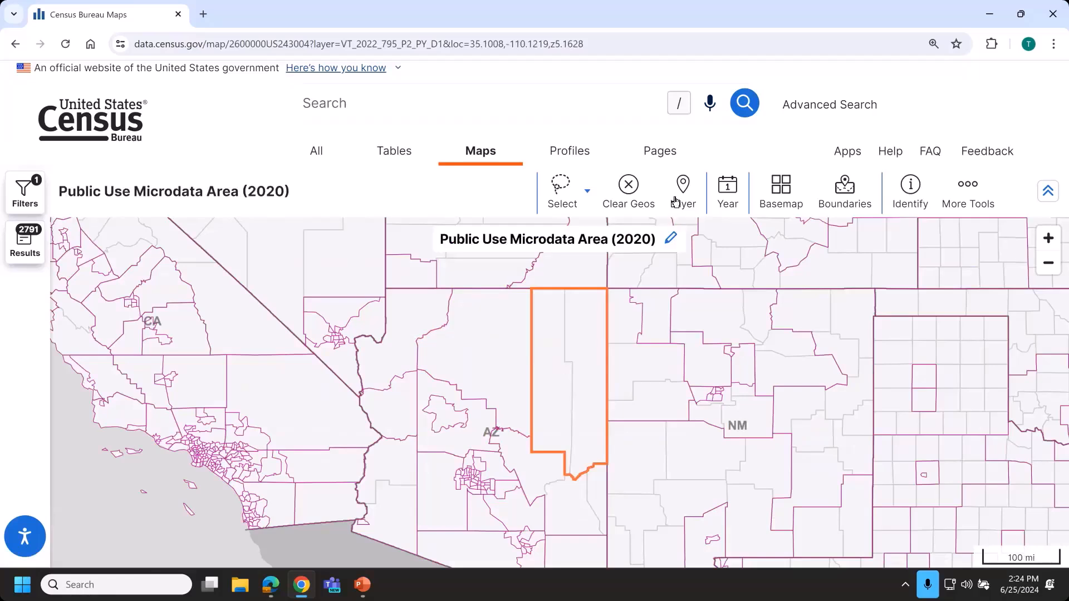
Return the map layer to American Indian/Alaska Native/Native Hawaiian Area-State and check the selected Navajo Nation filter
click(674, 215)
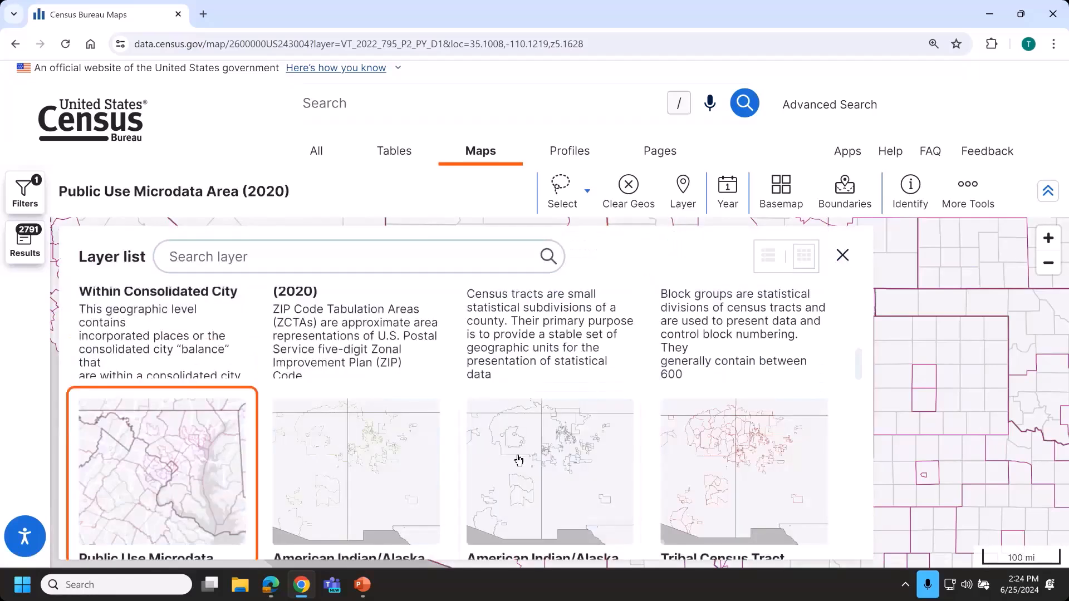
scroll(553, 457, down, 1)
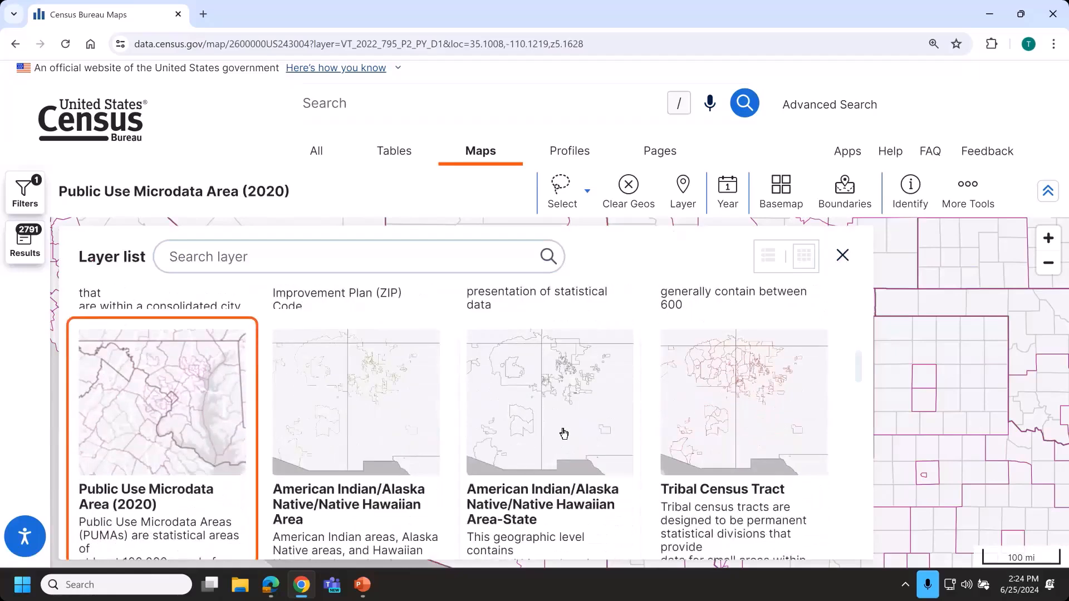
click(575, 423)
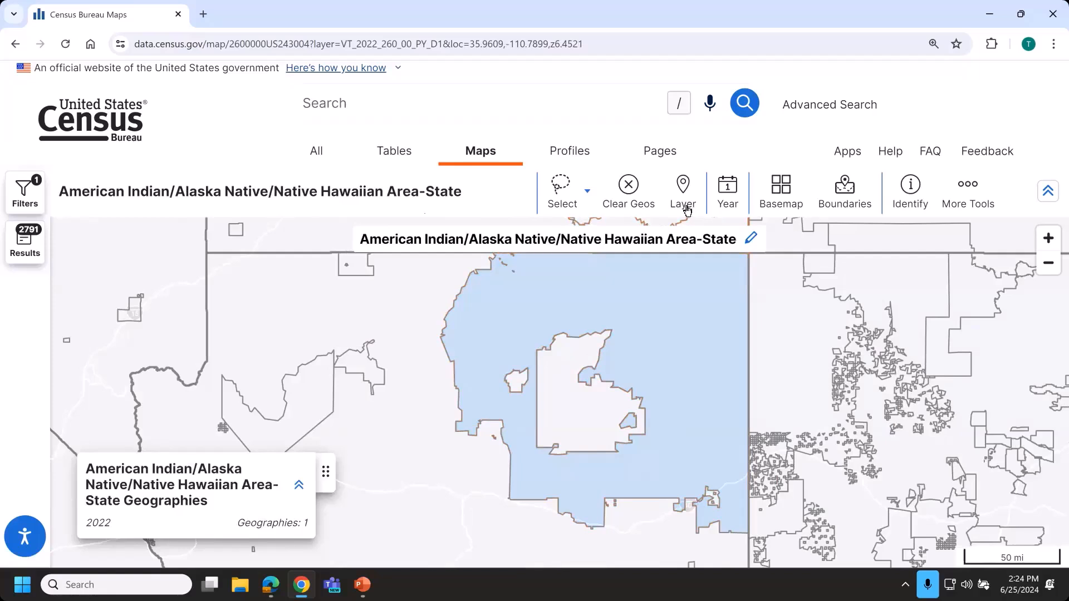
click(25, 195)
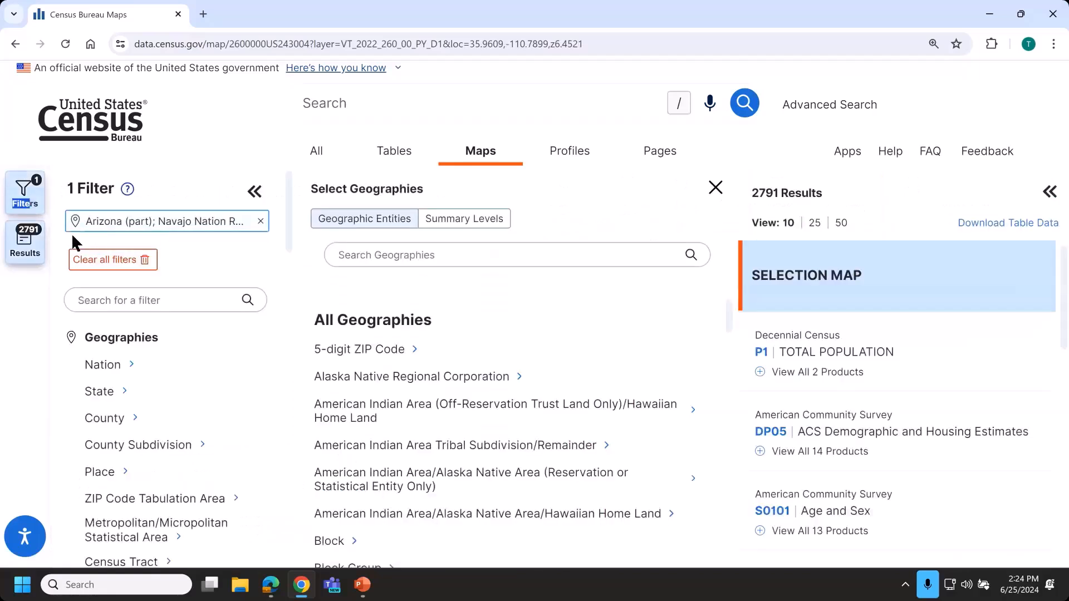
click(255, 192)
Switch to the PowerPoint presentation, start the slide show from the current slide and advance past the demo list
click(363, 585)
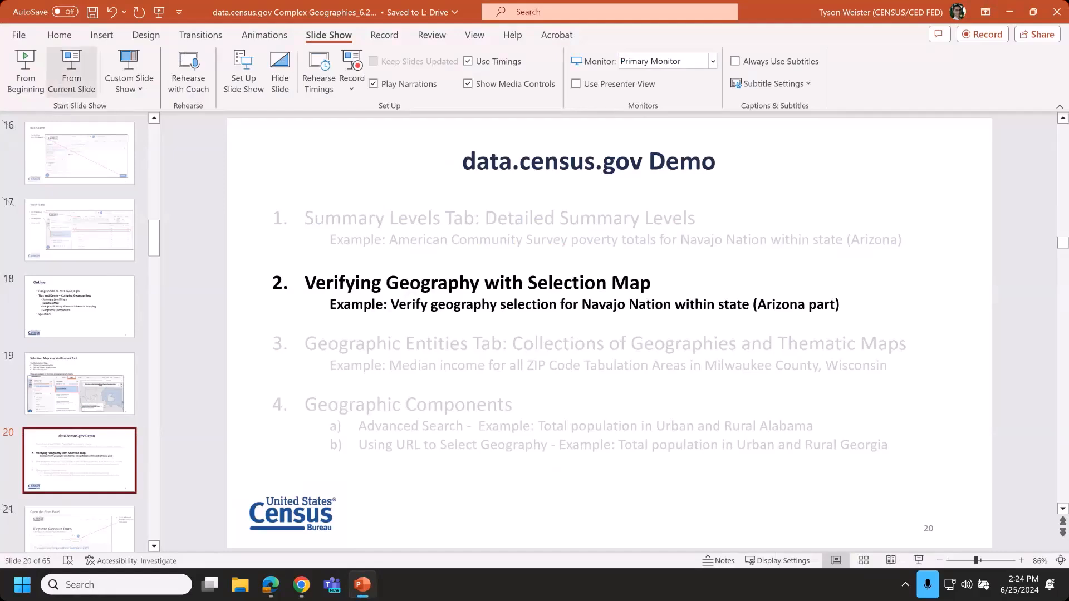
click(59, 81)
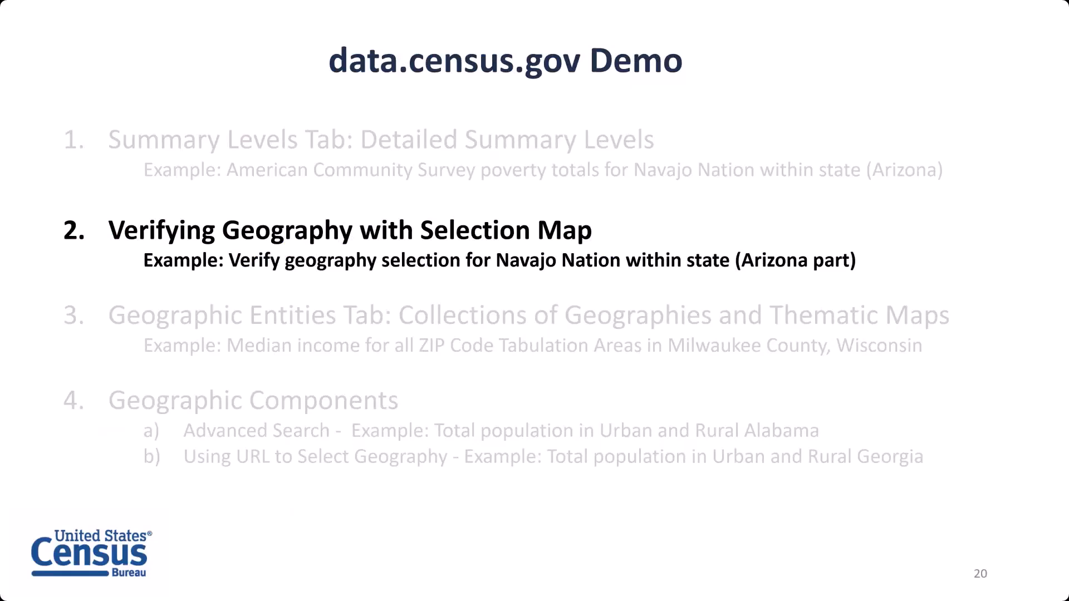
key(Right)
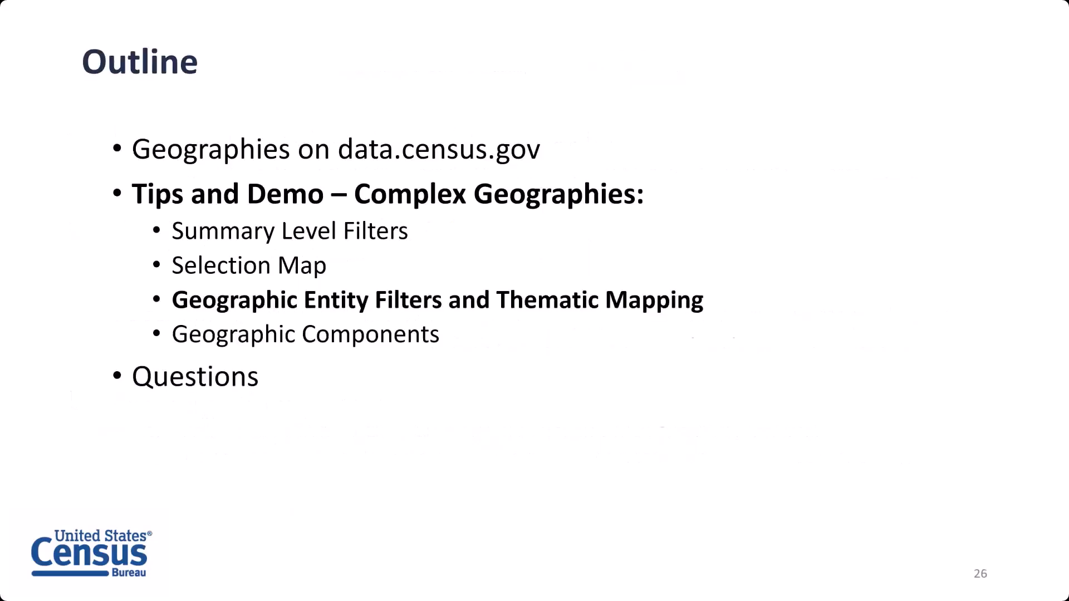
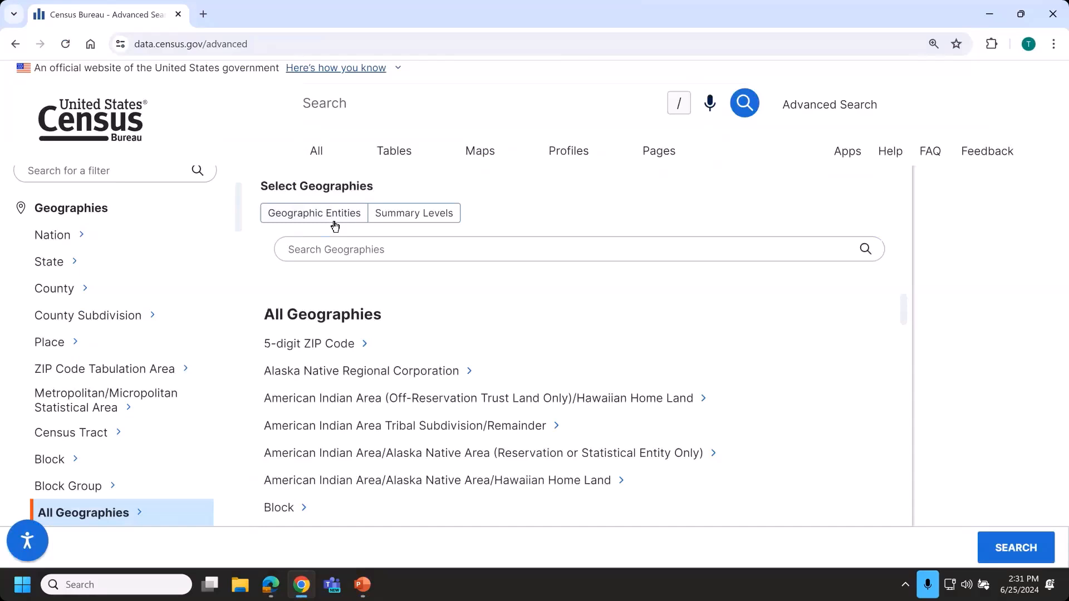
List all geographies by geographic entity and choose the 5-digit ZIP Code Tabulation Area
click(334, 222)
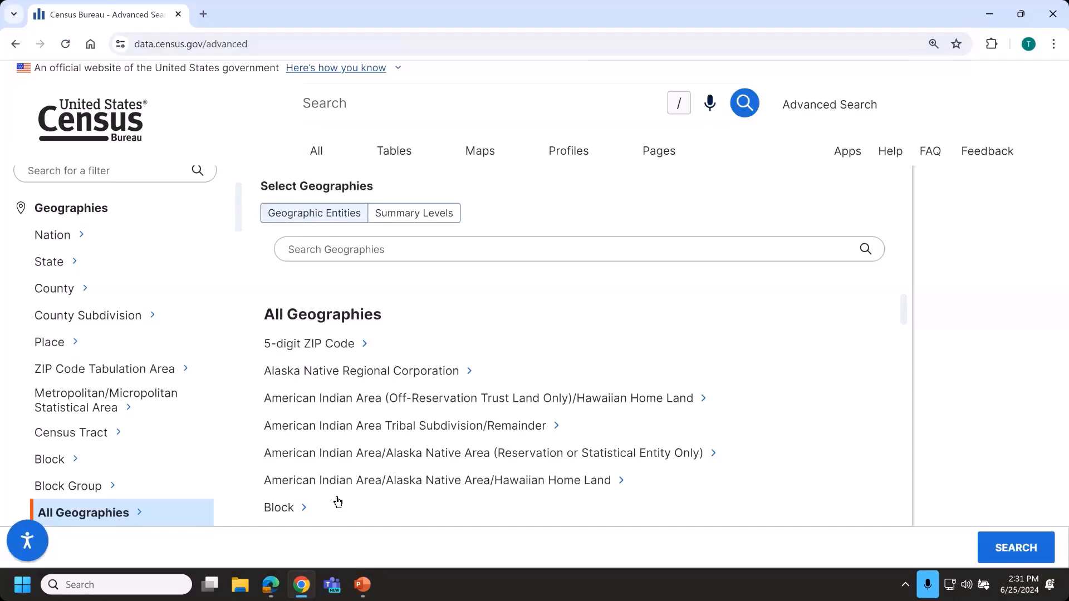
scroll(329, 499, down, 3)
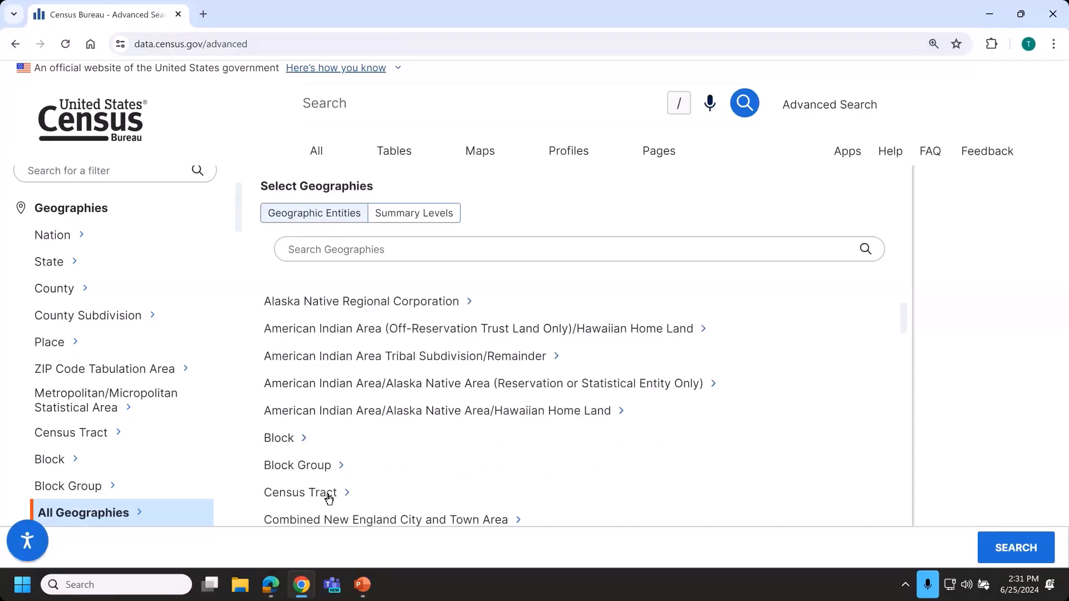
scroll(332, 497, down, 15)
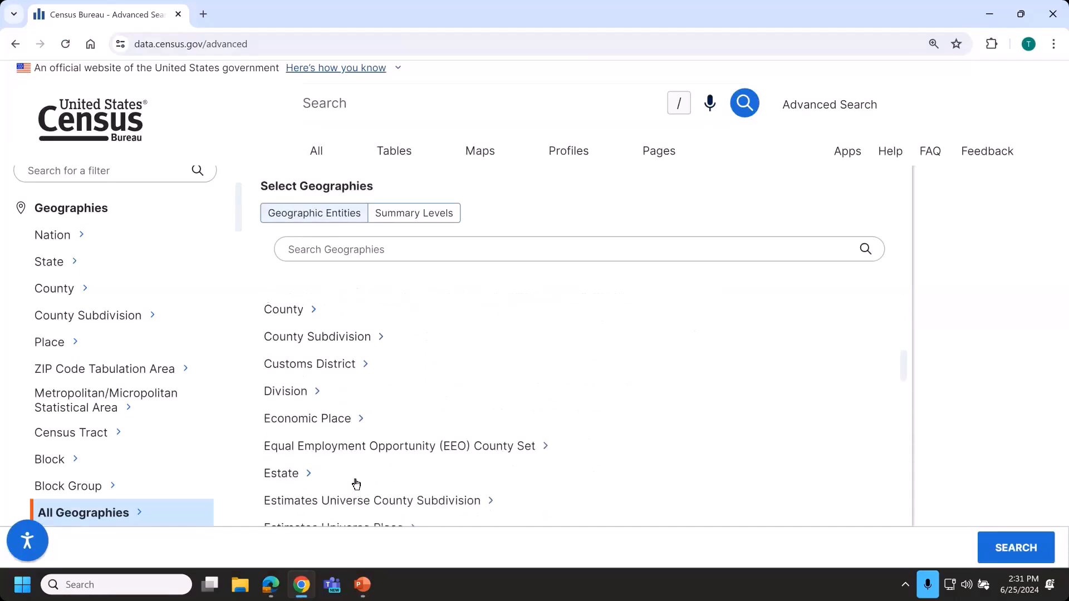
scroll(360, 481, down, 15)
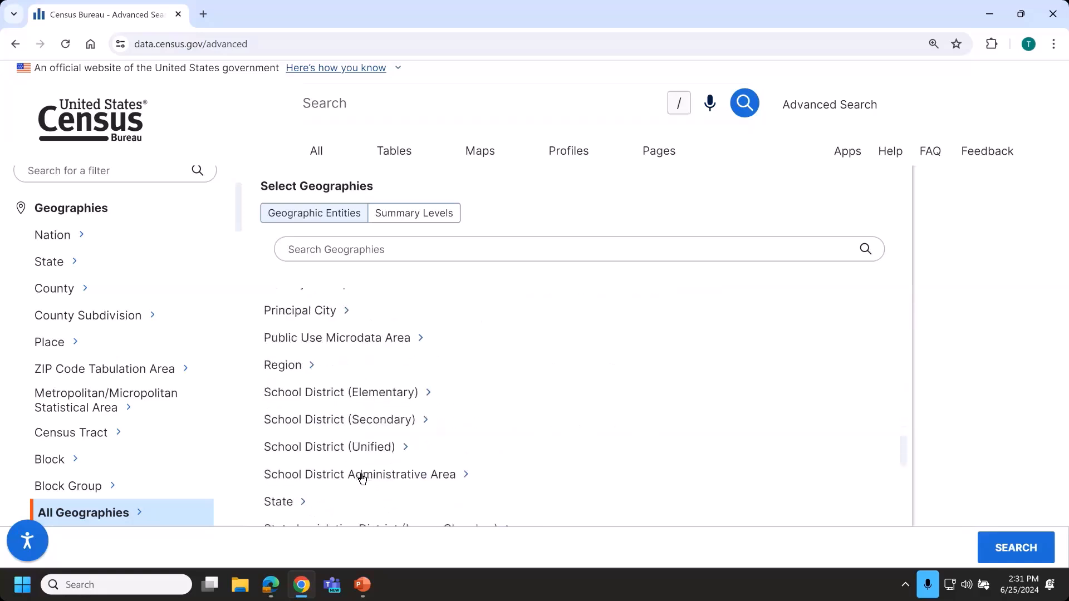
scroll(373, 484, down, 4)
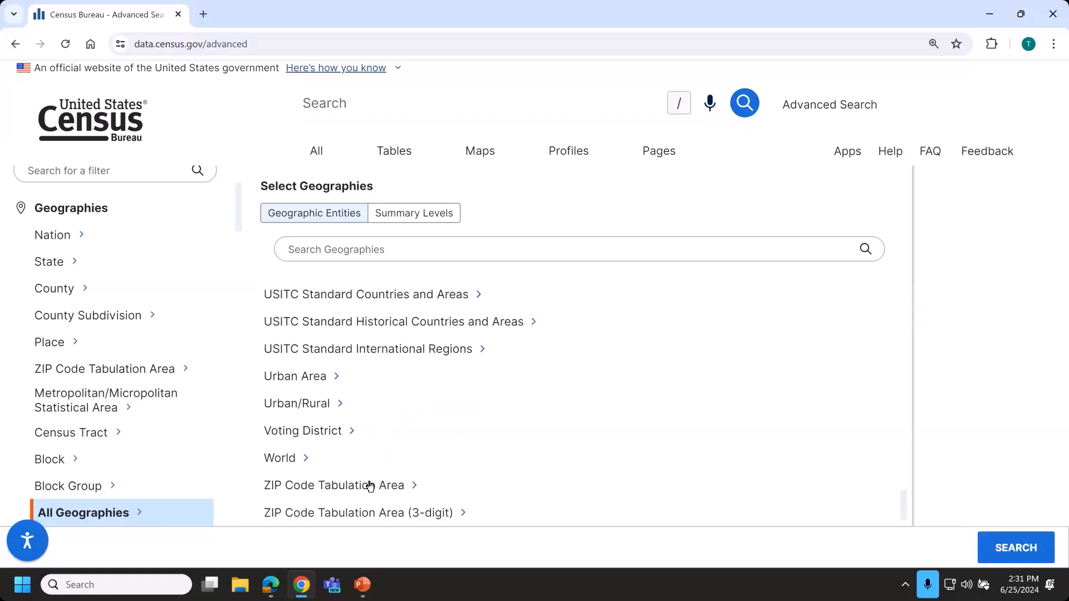
click(370, 486)
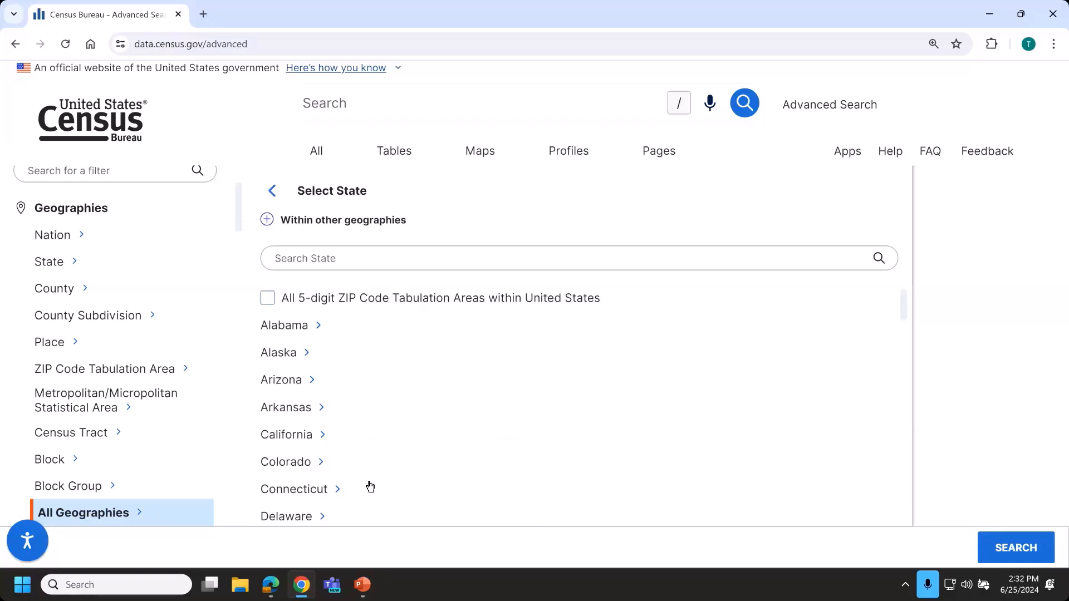
Choose Wisconsin as the state for the ZIP Code Tabulation Areas
scroll(371, 486, down, 10)
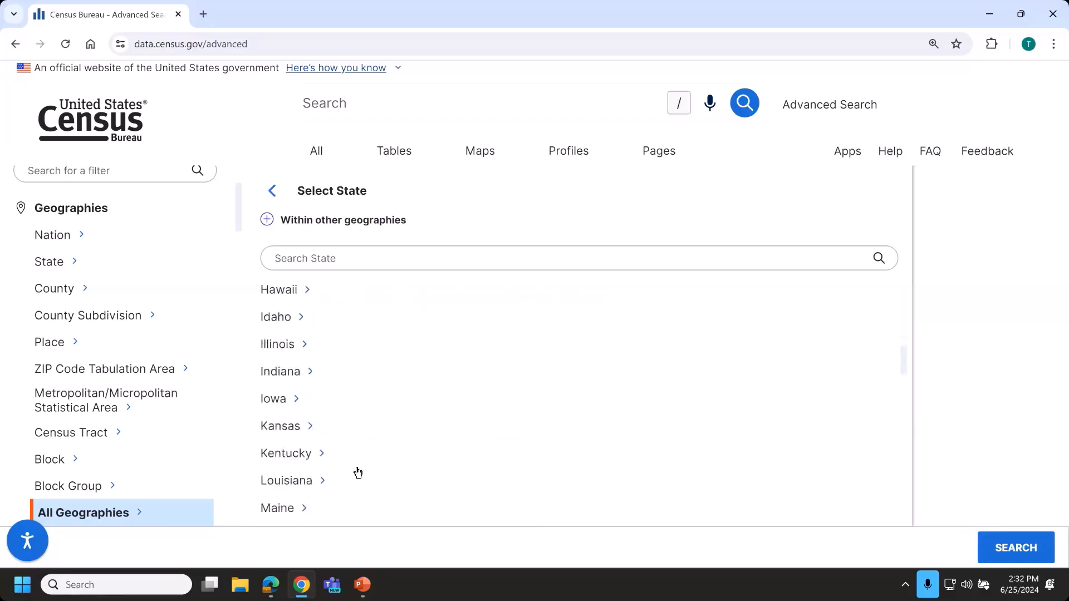
scroll(358, 472, down, 10)
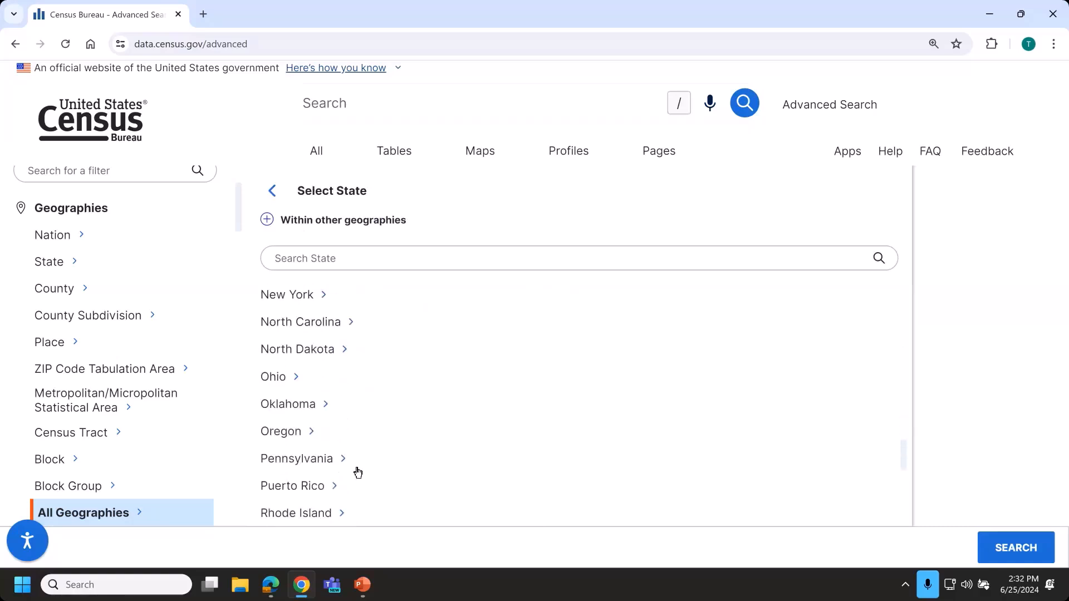
scroll(357, 473, down, 4)
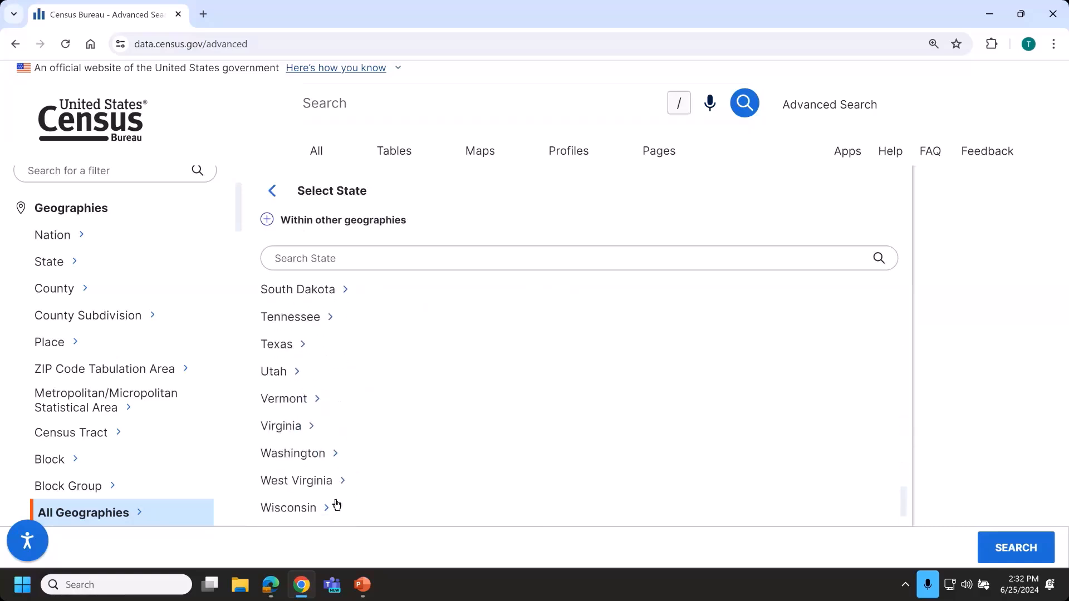
click(329, 506)
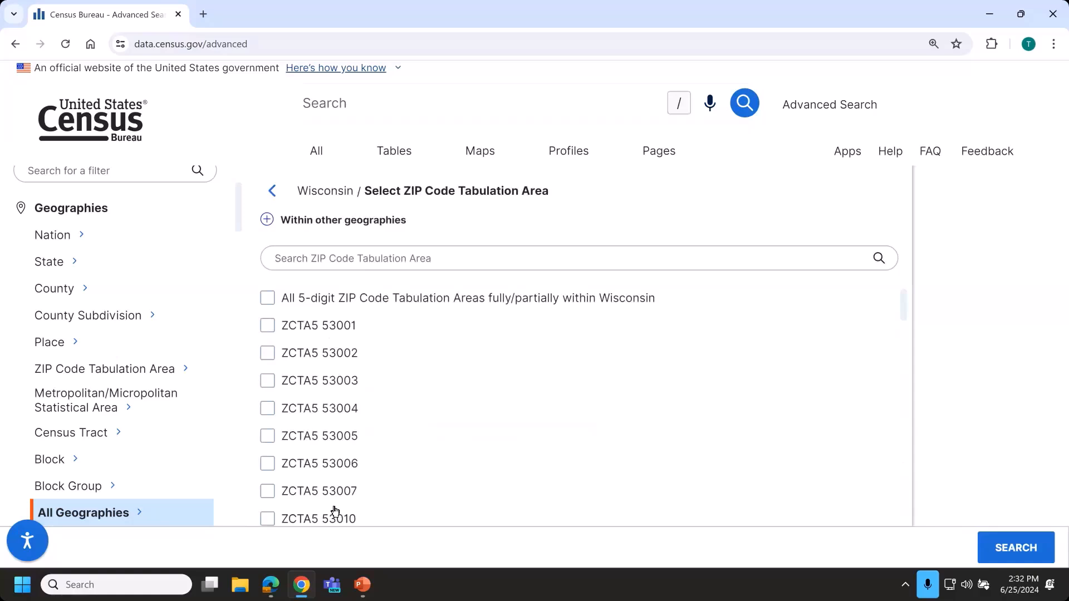
Try selecting ZCTA5 53003, 53006 and 53011 individually and clear these three selections again
click(316, 383)
click(317, 463)
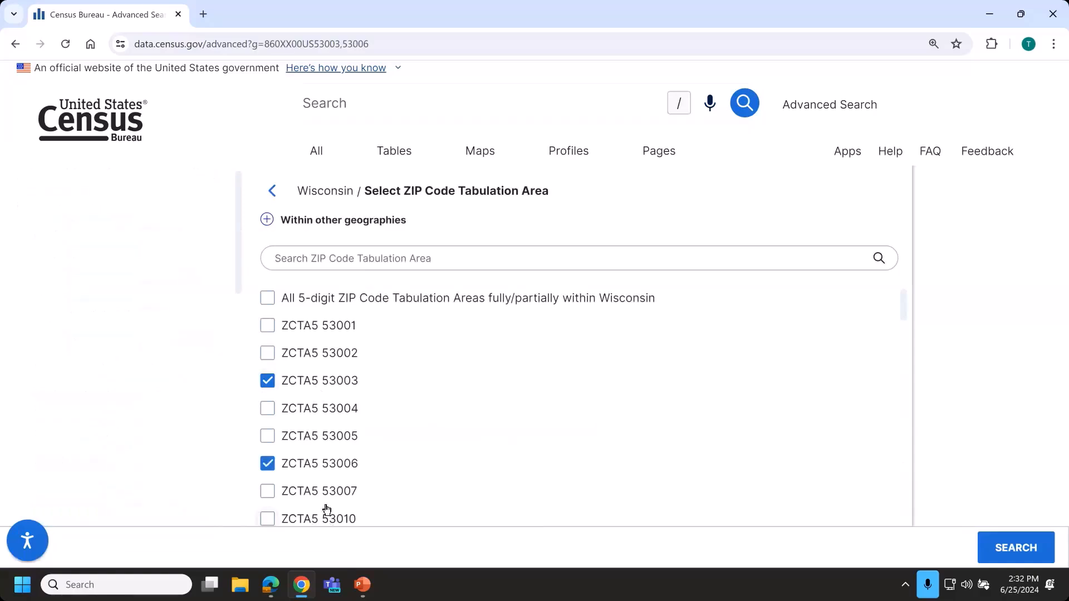
scroll(324, 501, down, 1)
click(325, 486)
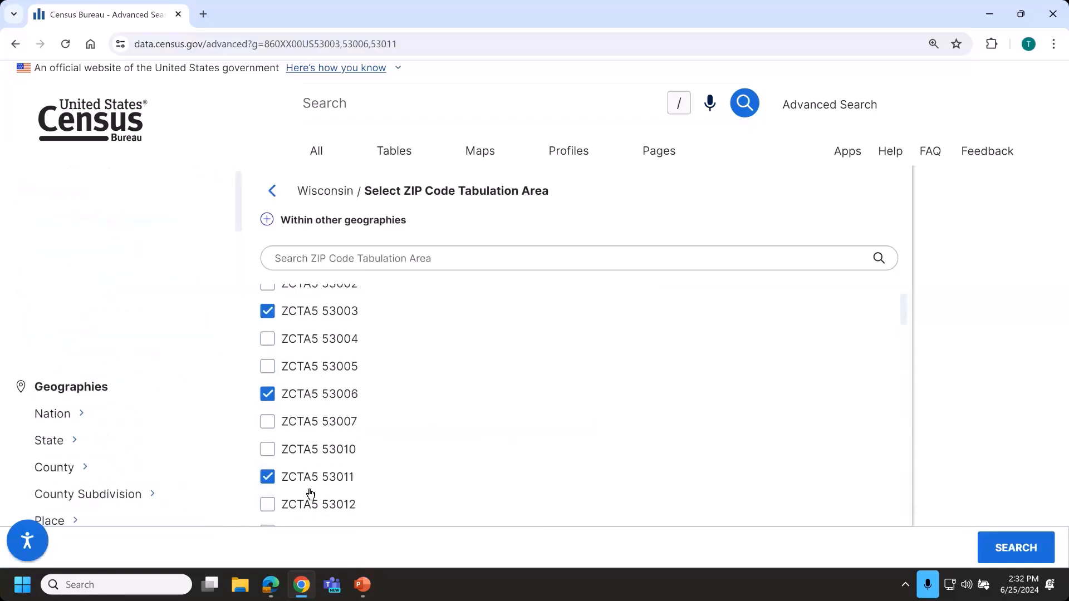
click(304, 478)
click(282, 395)
click(282, 311)
scroll(289, 406, up, 1)
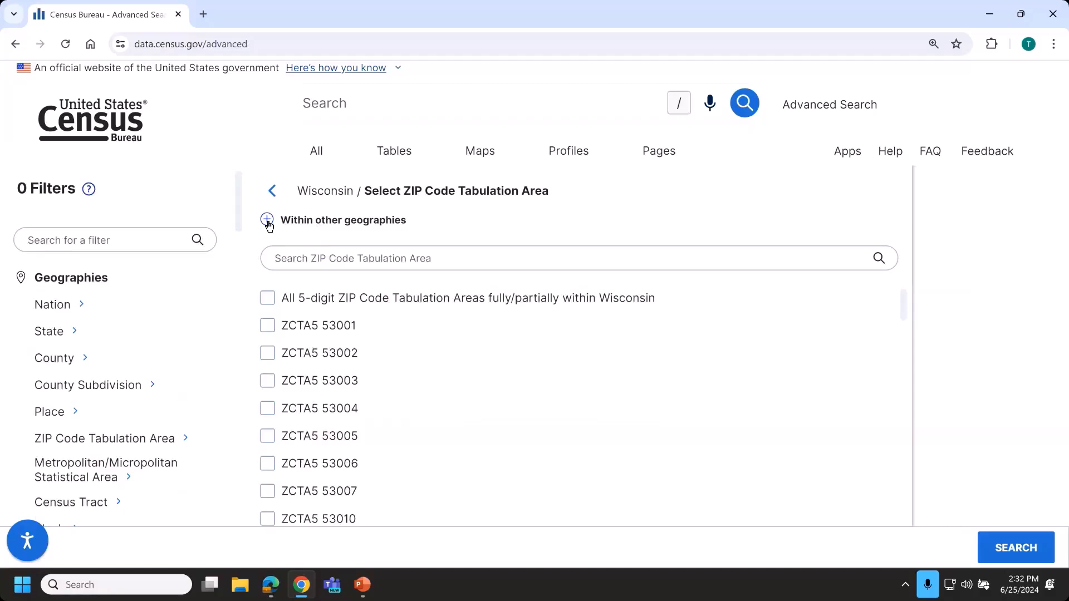
Narrow the Wisconsin ZIP Code Tabulation Areas within other geographies by county, choosing Milwaukee County
click(309, 221)
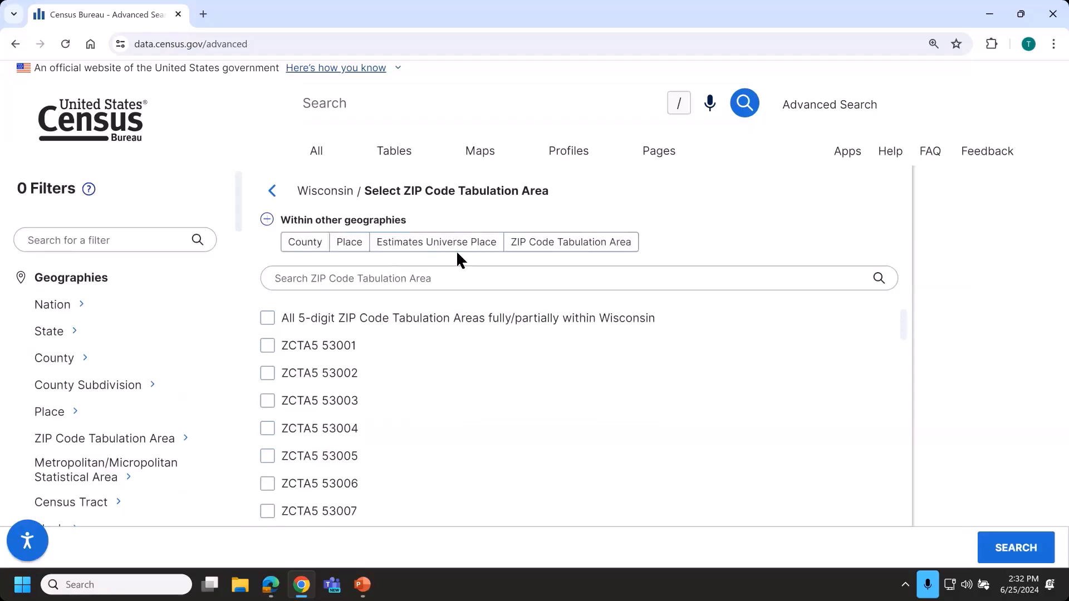
click(307, 243)
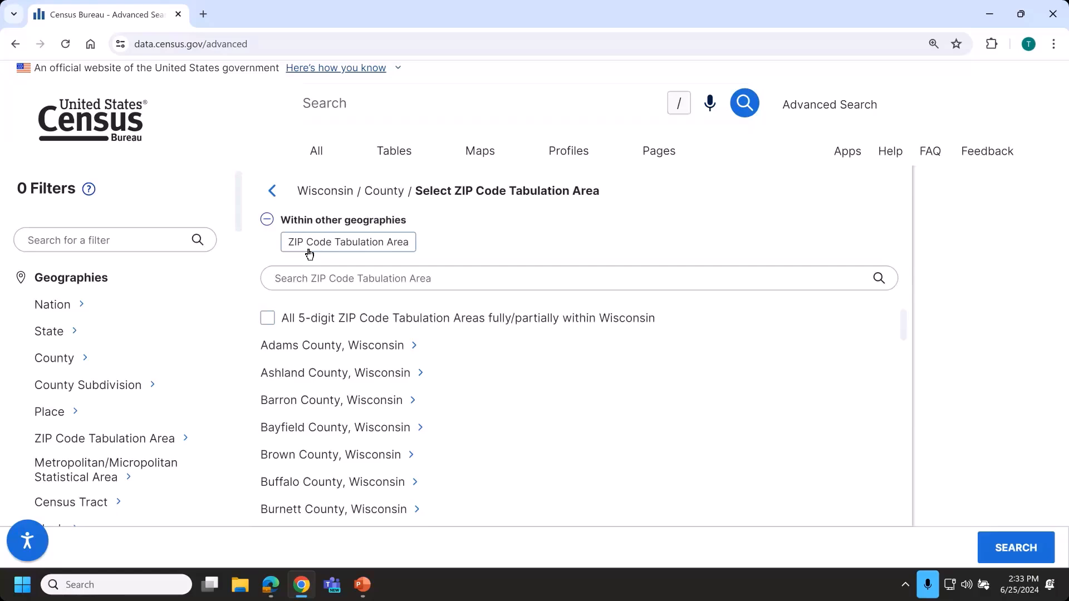
scroll(437, 384, down, 13)
scroll(429, 384, down, 4)
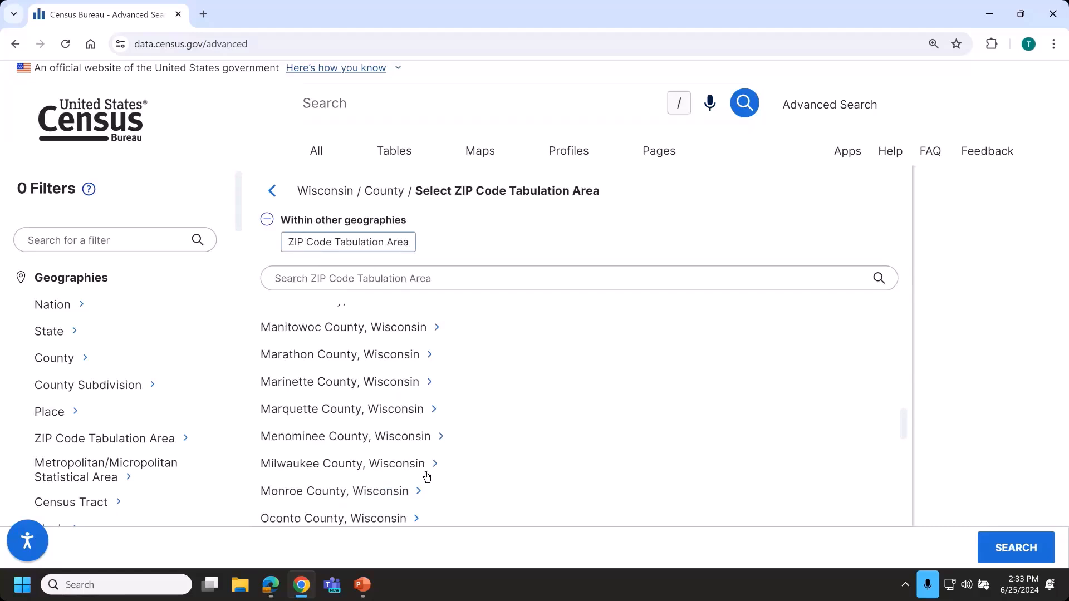
click(427, 475)
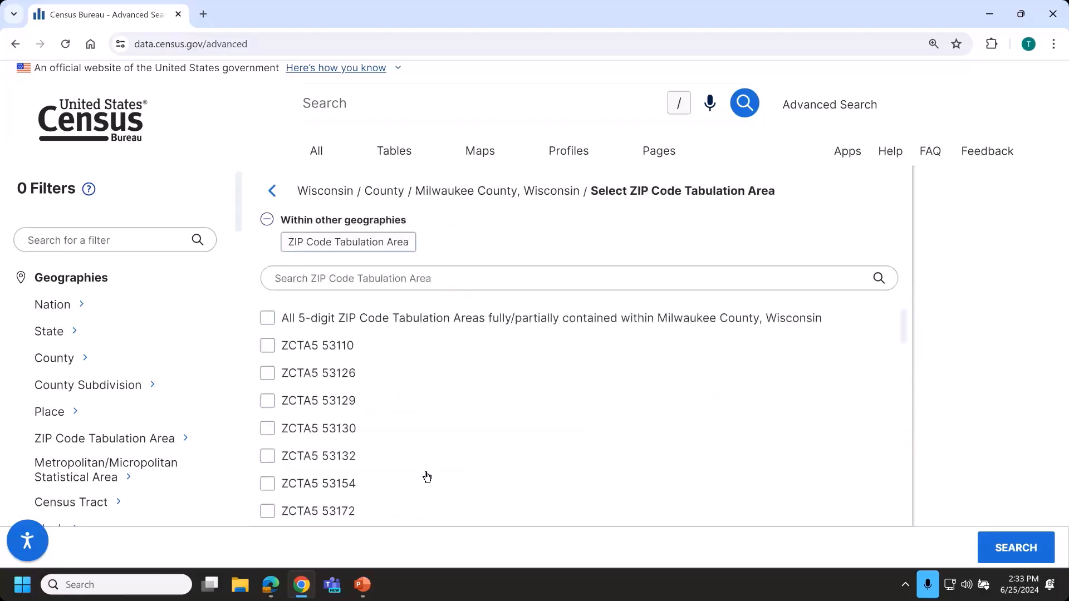
Look through Milwaukee County's ZCTA list and select all 5-digit ZIP Code Tabulation Areas fully/partially contained within the county
scroll(345, 365, down, 9)
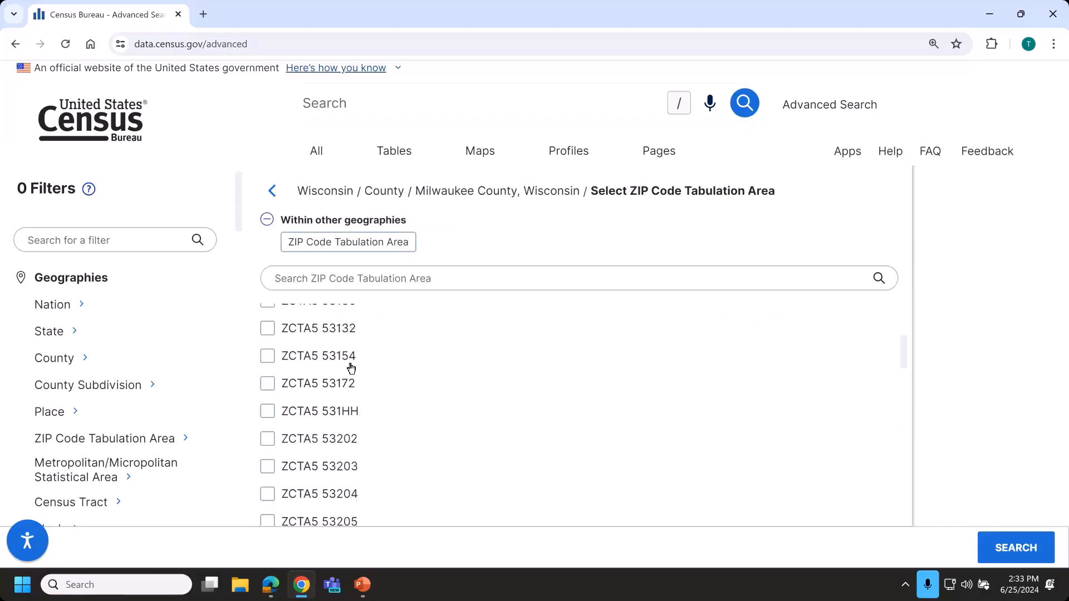
scroll(341, 365, down, 5)
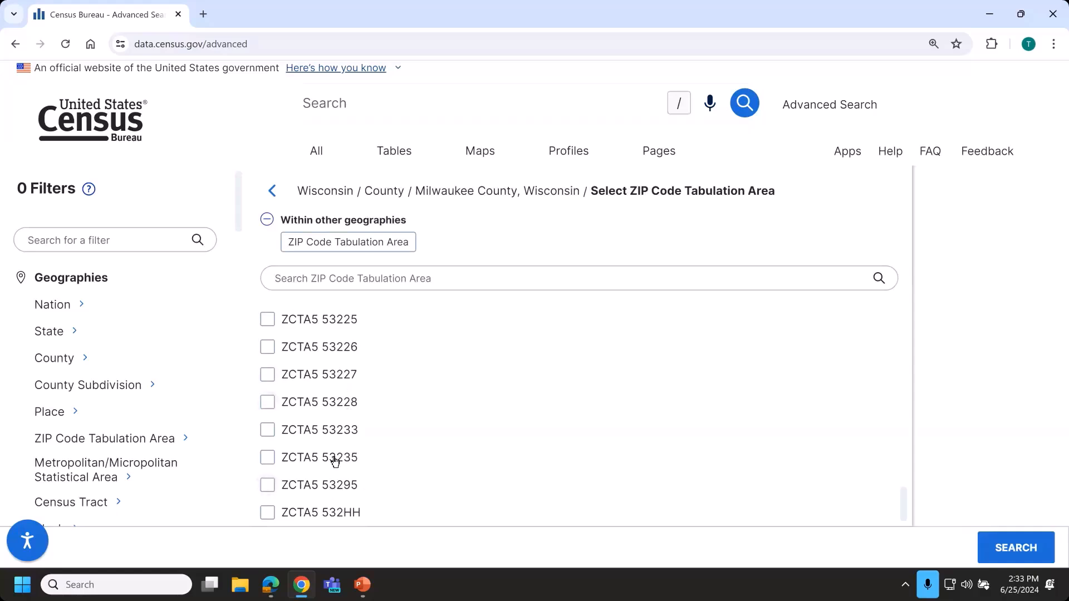
scroll(346, 427, up, 2)
scroll(346, 427, up, 15)
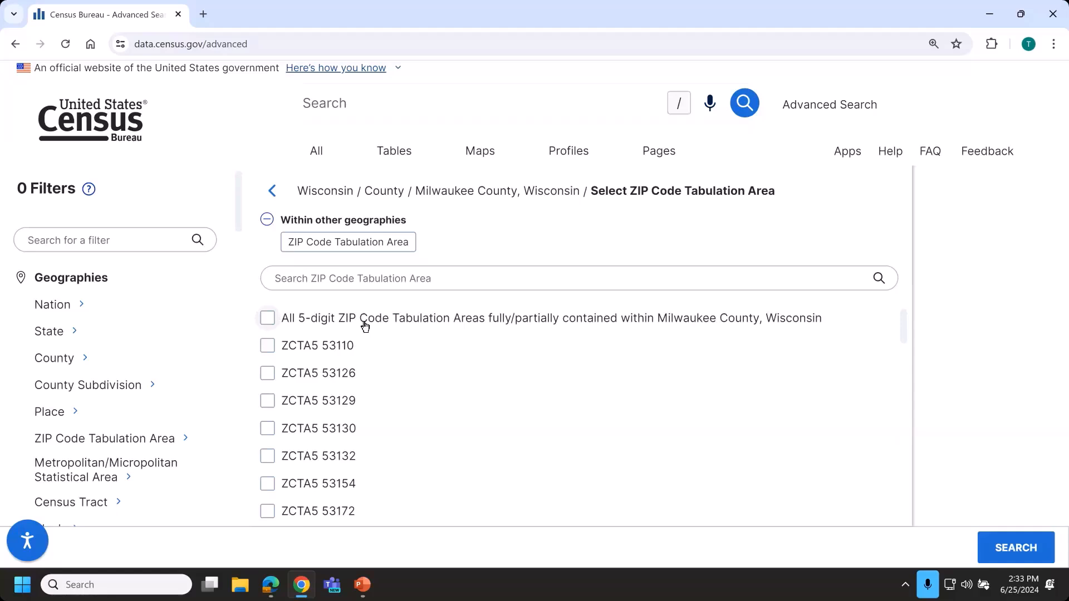
click(268, 318)
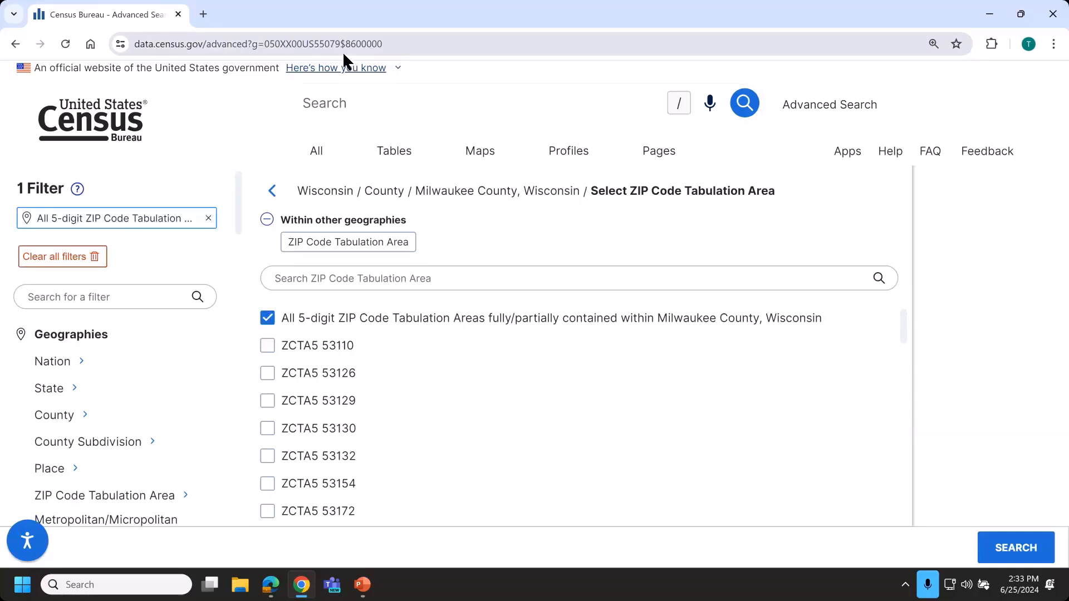
Add the Income (Households, Families, Individuals) topic filter from Income and Earnings under Income and Poverty
scroll(164, 307, down, 1)
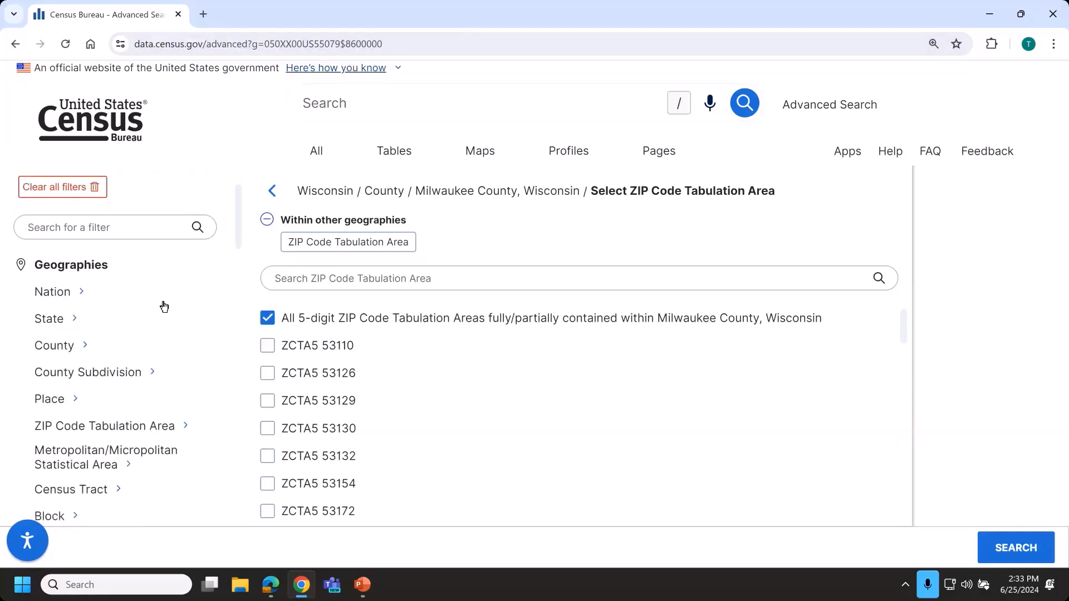
scroll(162, 299, down, 1)
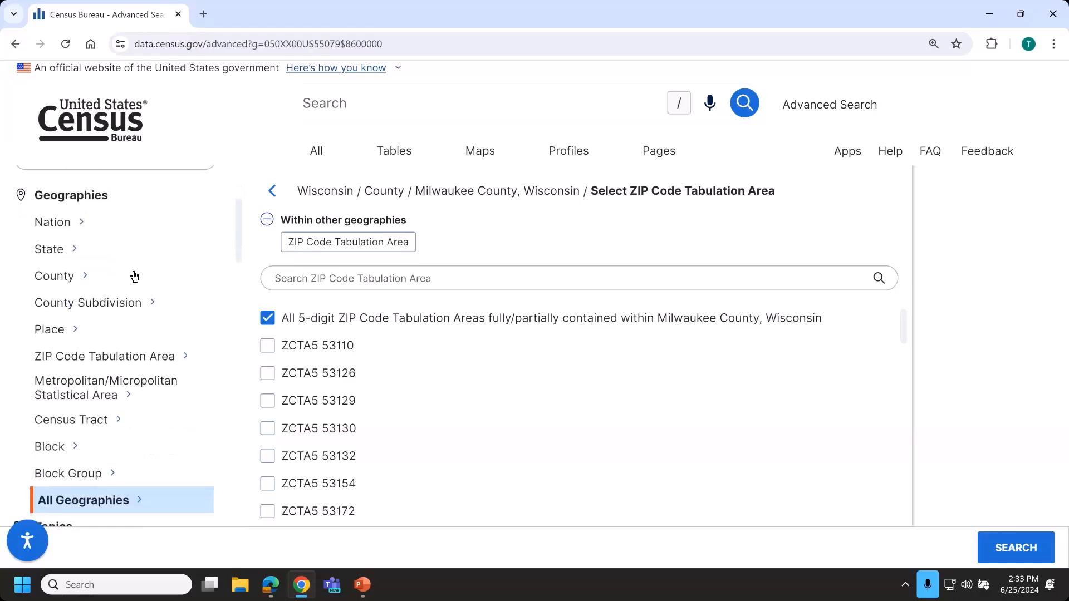
scroll(126, 276, down, 4)
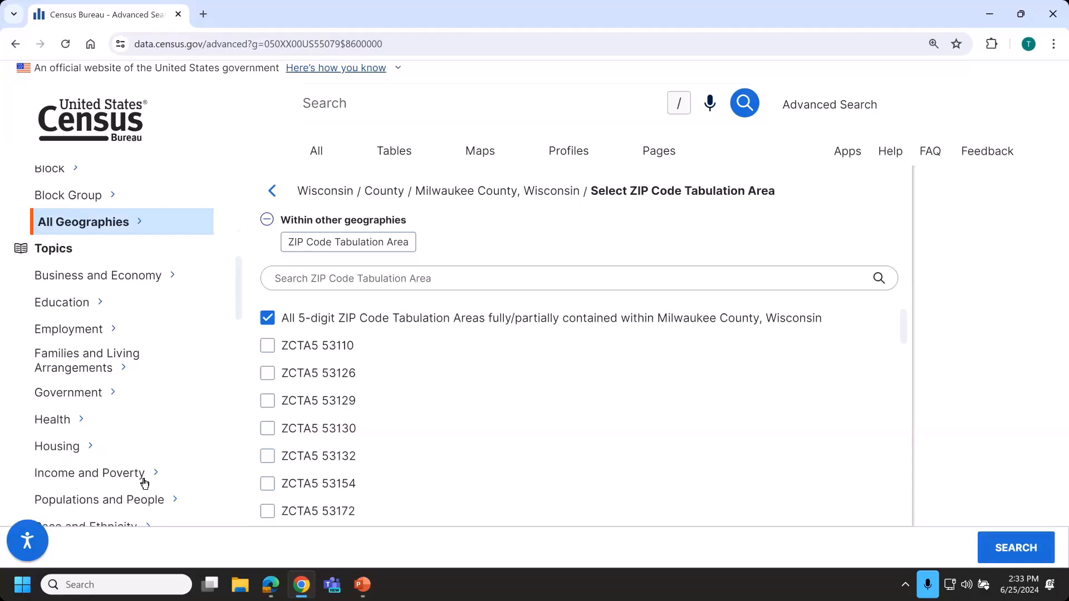
click(144, 483)
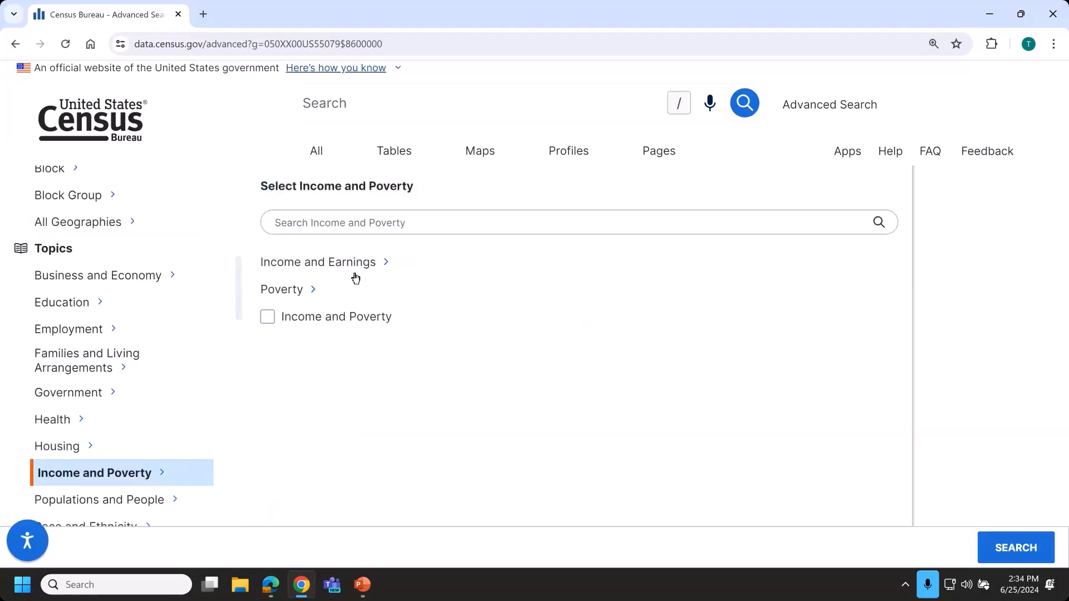
click(416, 271)
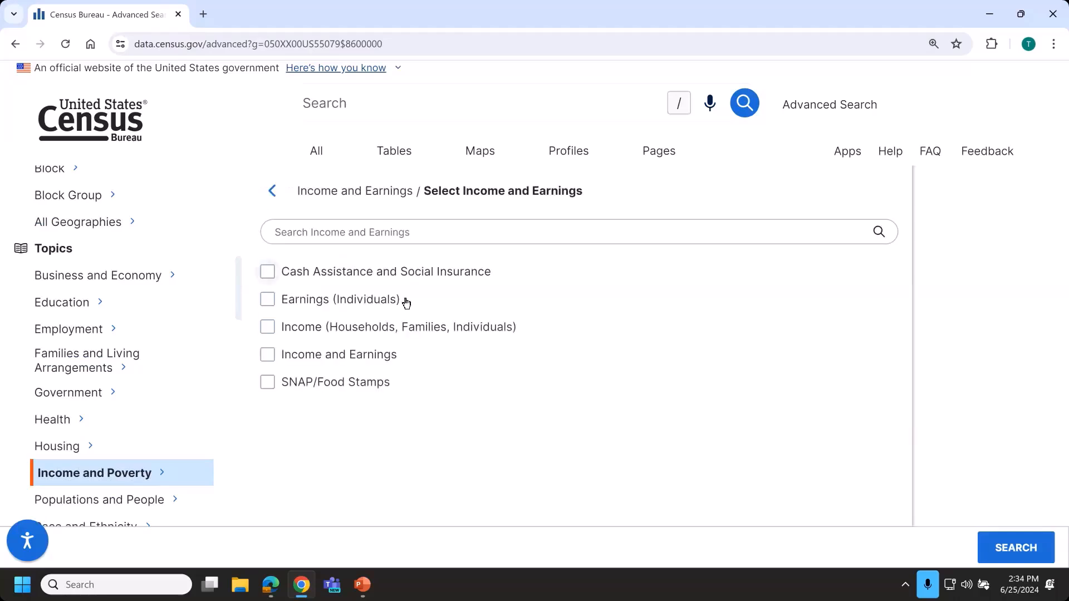
click(413, 333)
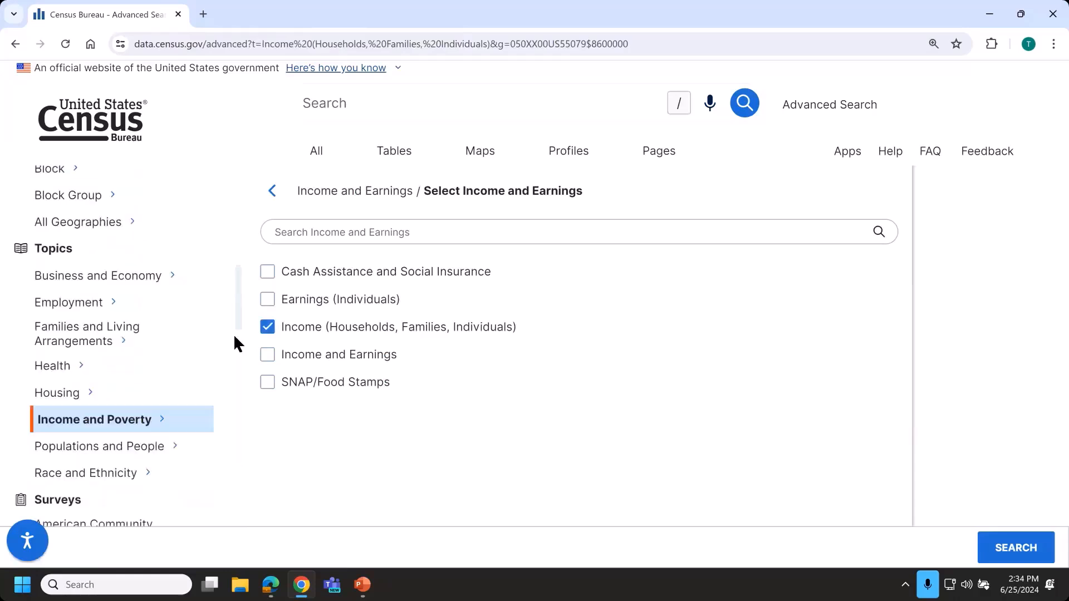
scroll(161, 345, up, 5)
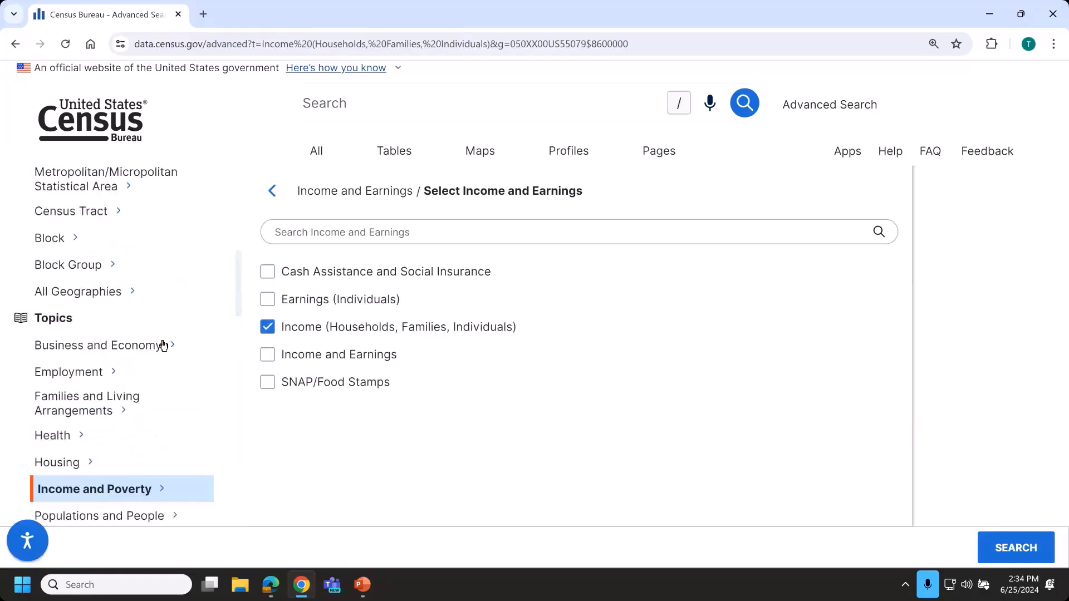
scroll(151, 323, up, 2)
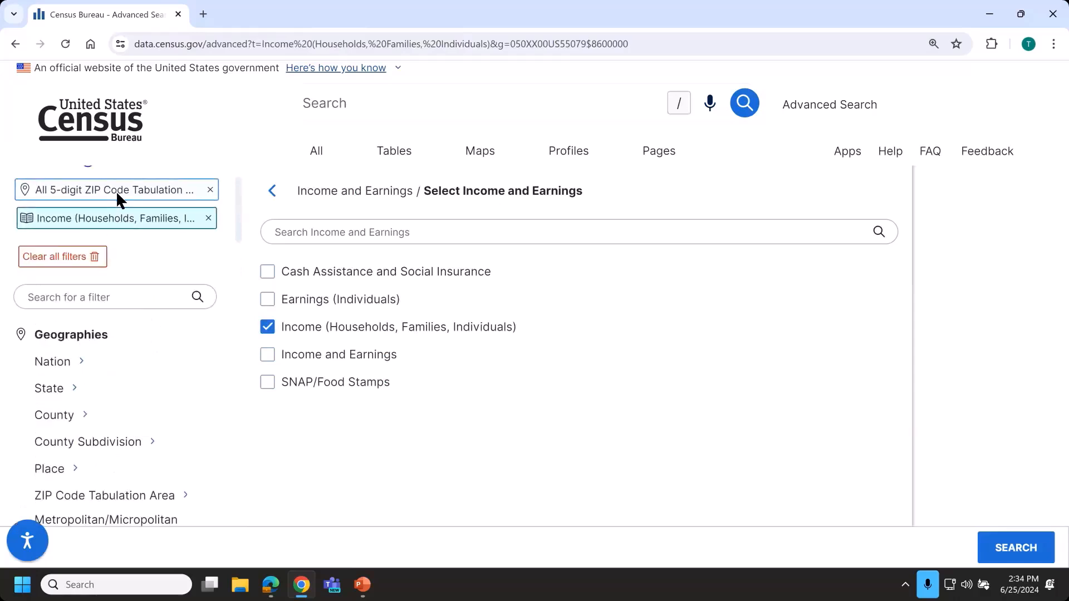
Run the search, show the table results and collapse the filter and results lists to widen table S1901
click(1021, 559)
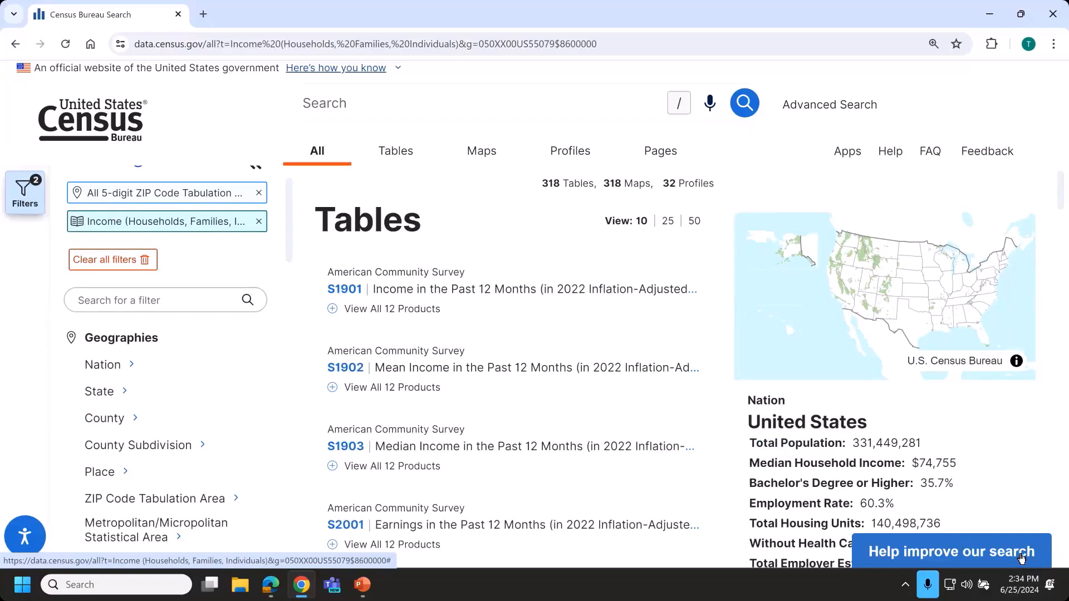
click(398, 160)
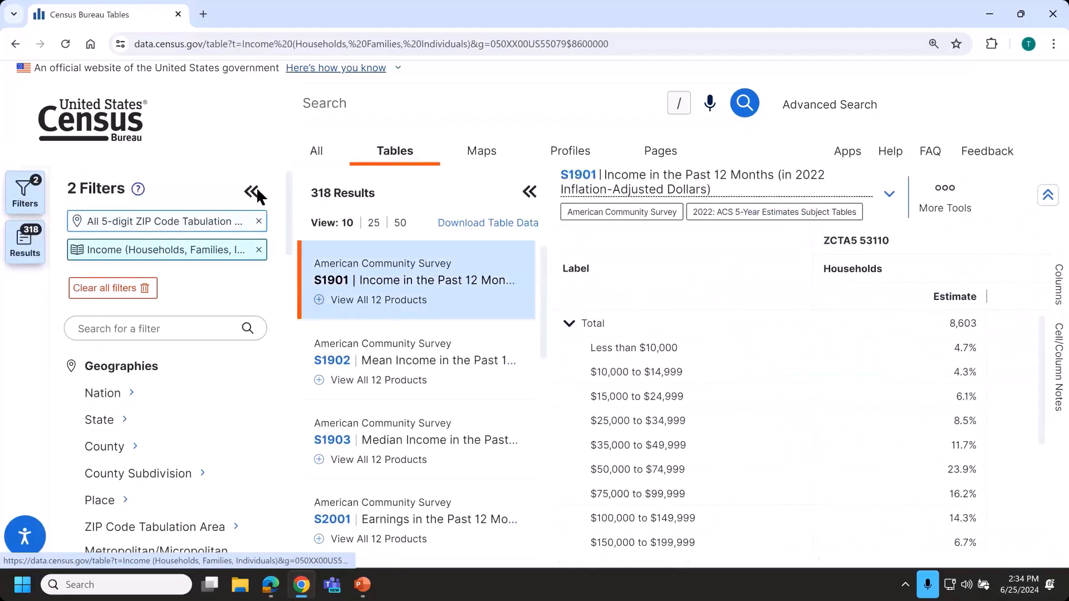
click(255, 192)
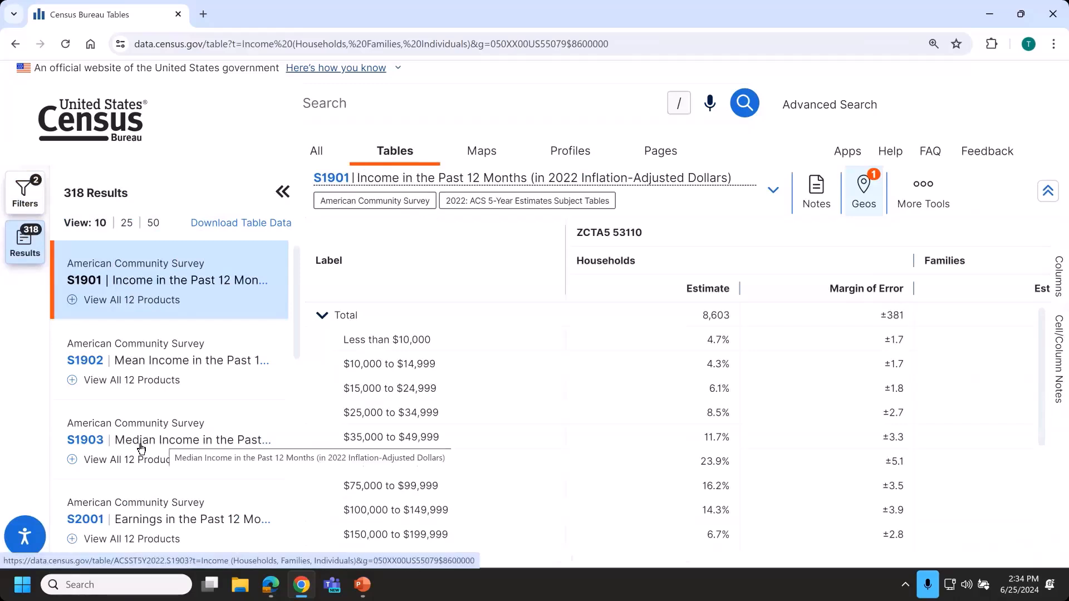
click(283, 193)
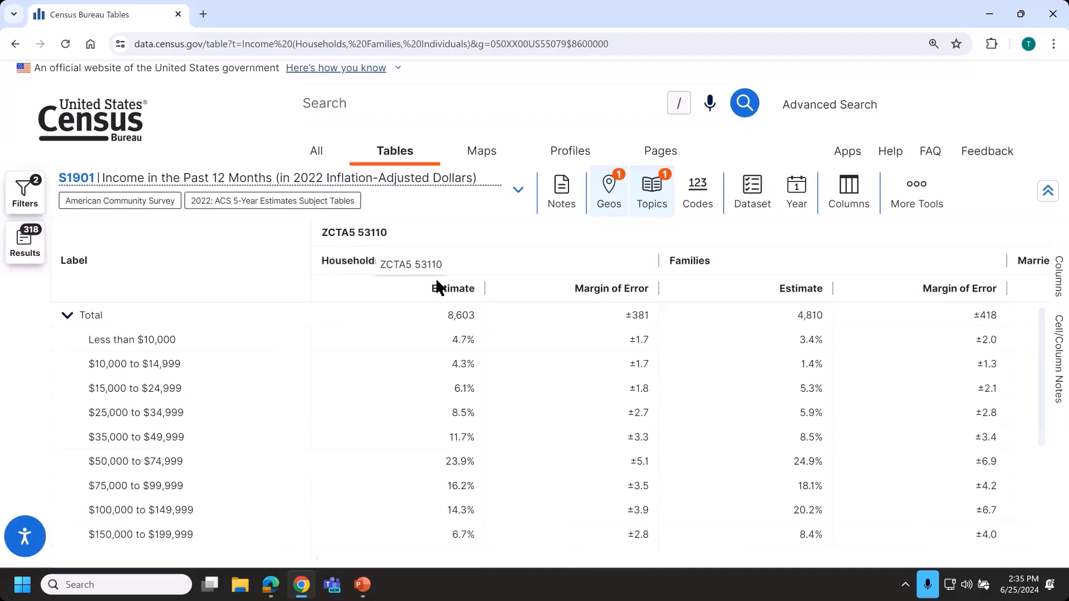
Examine the median income row of S1901 across each household type for ZCTA5 53110 and on to ZCTA5 53126
click(442, 313)
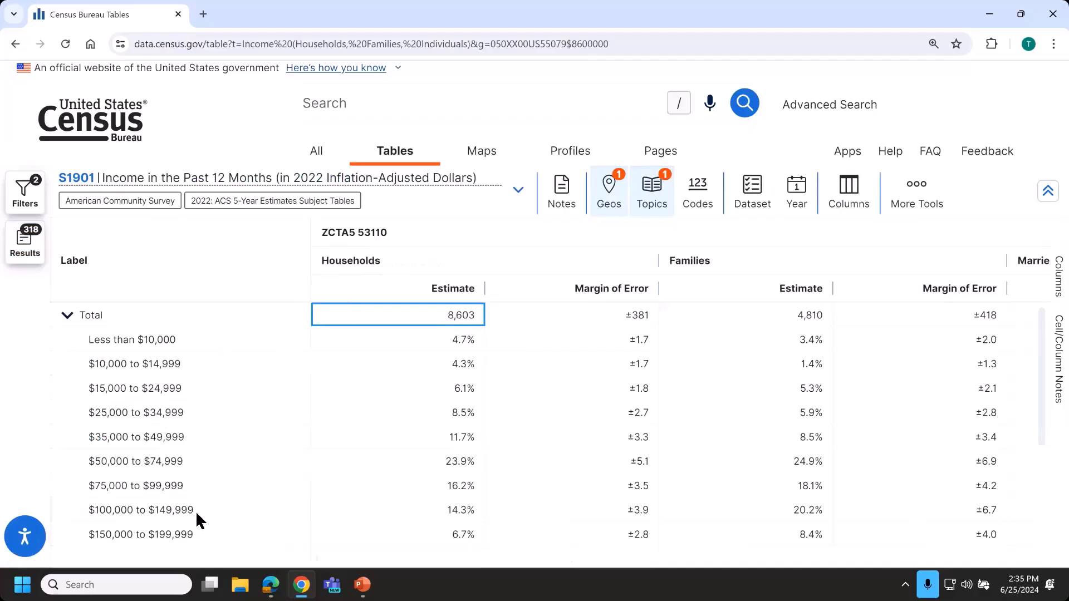
scroll(201, 510, down, 3)
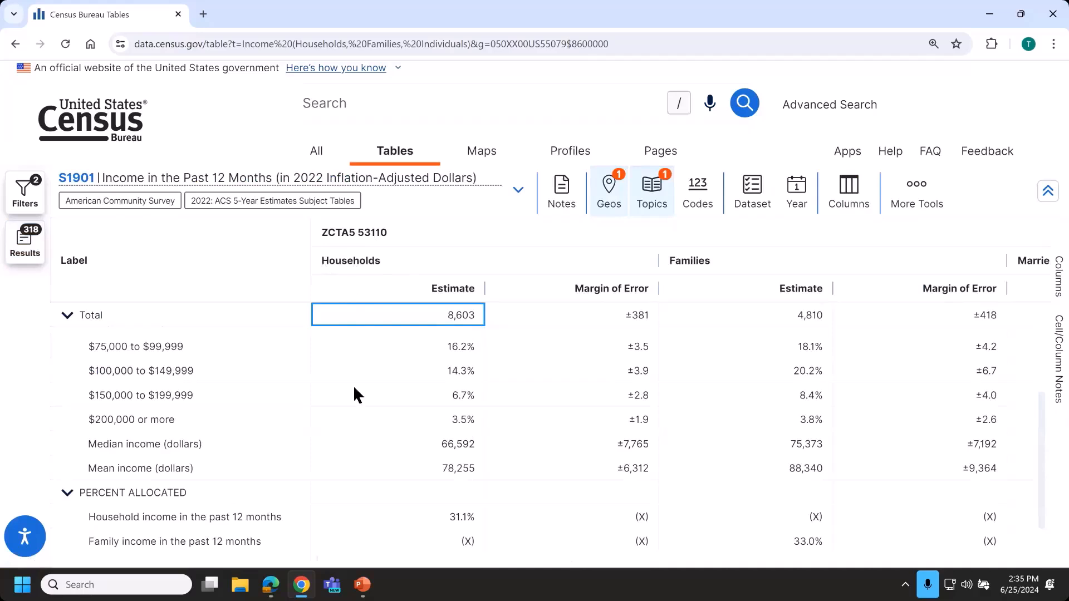
click(399, 448)
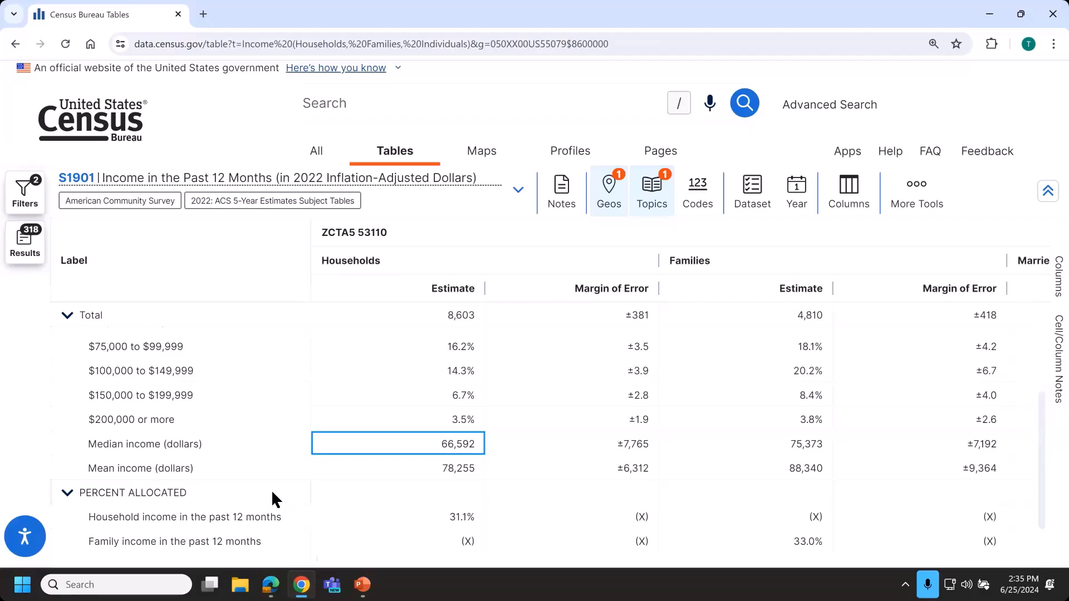
key(Right)
key(Right)
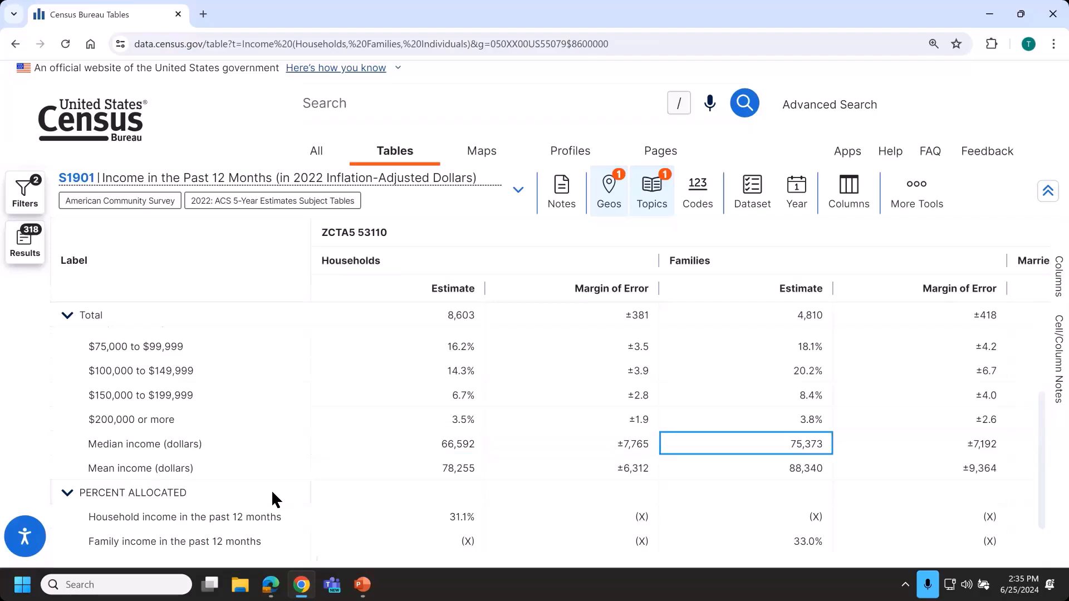
key(Right)
key(Right)
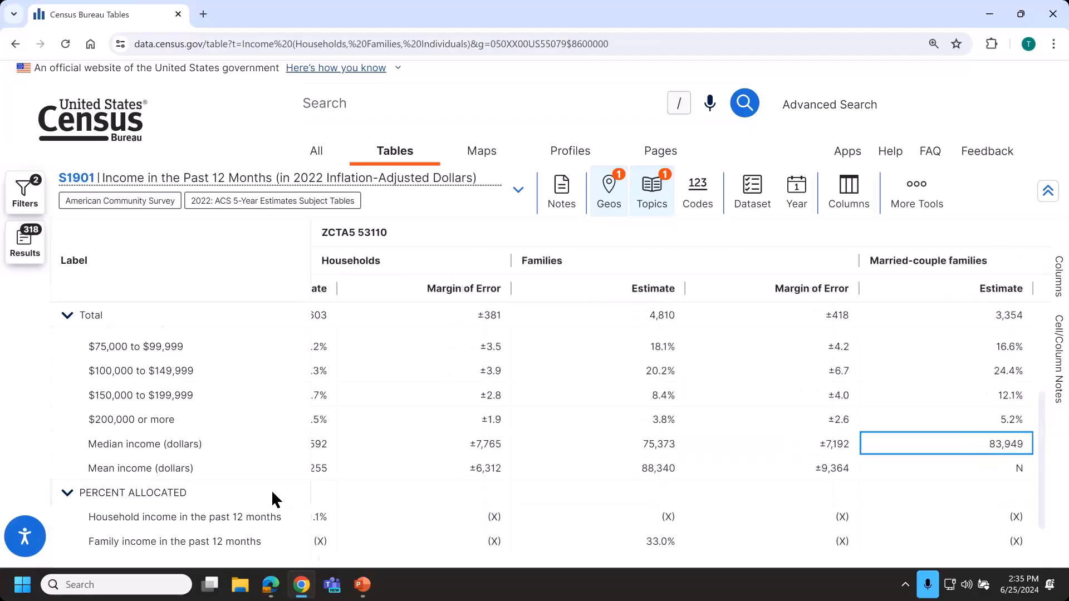
key(Right)
key(Right)
key(Right)
key(Right)
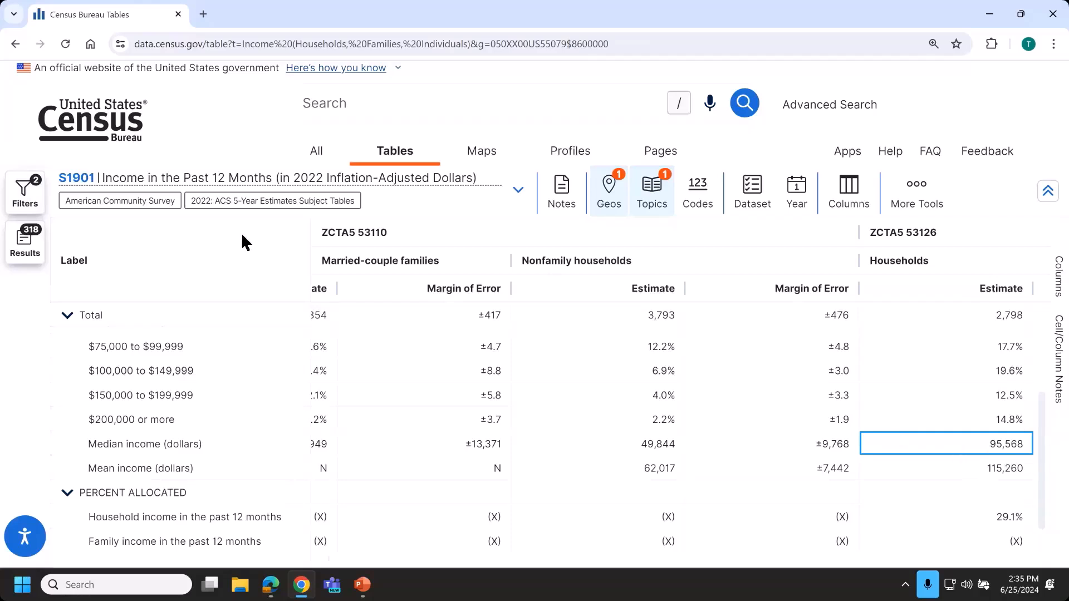
Switch the S1901 income results from the table to a map of the selected Milwaukee County ZCTAs
click(40, 205)
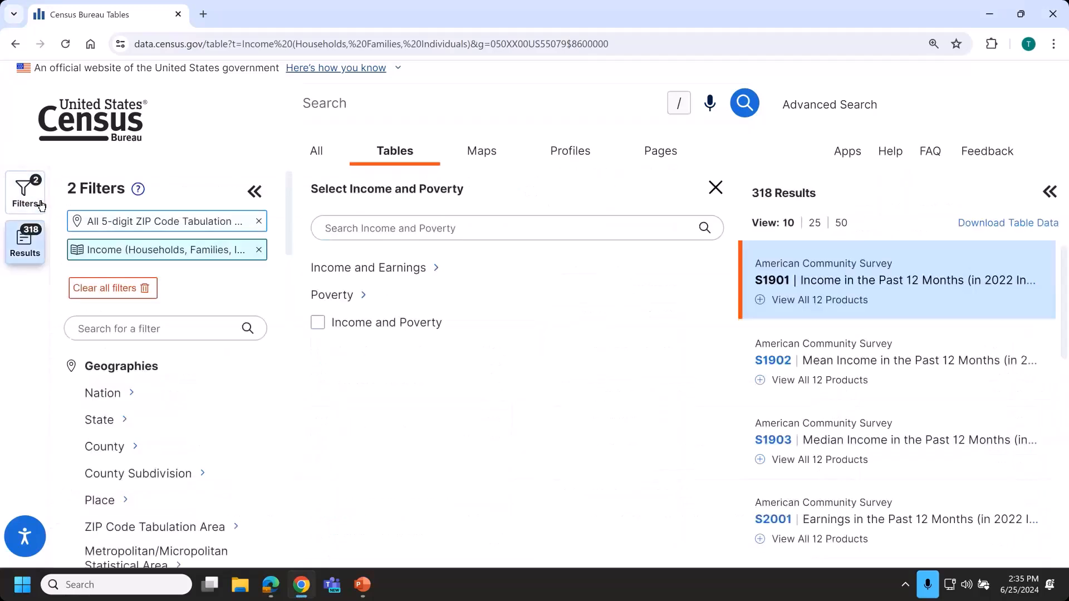
click(715, 188)
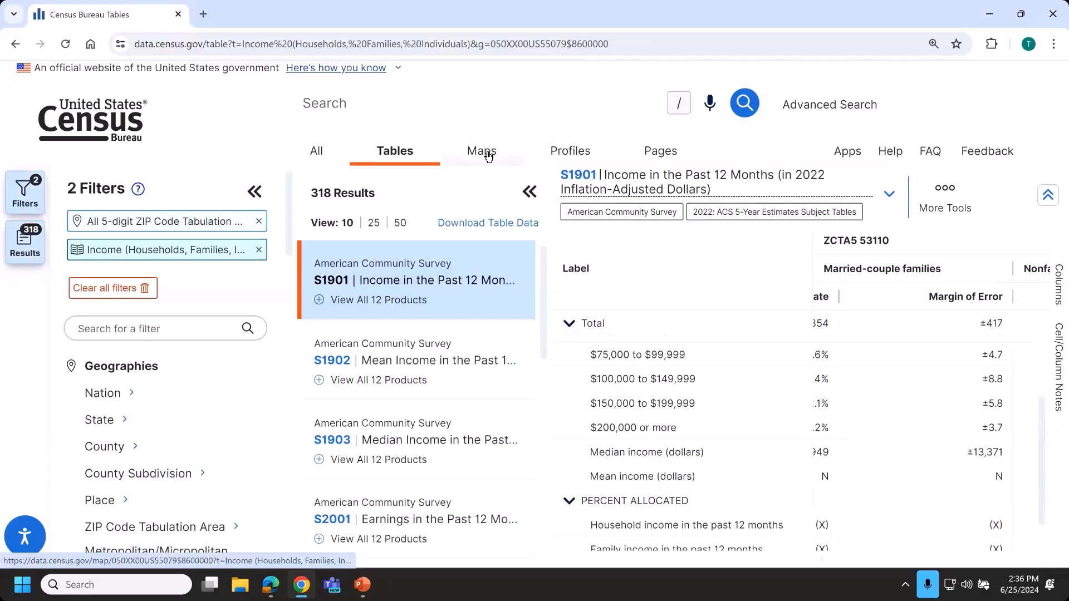
click(965, 207)
scroll(960, 460, down, 3)
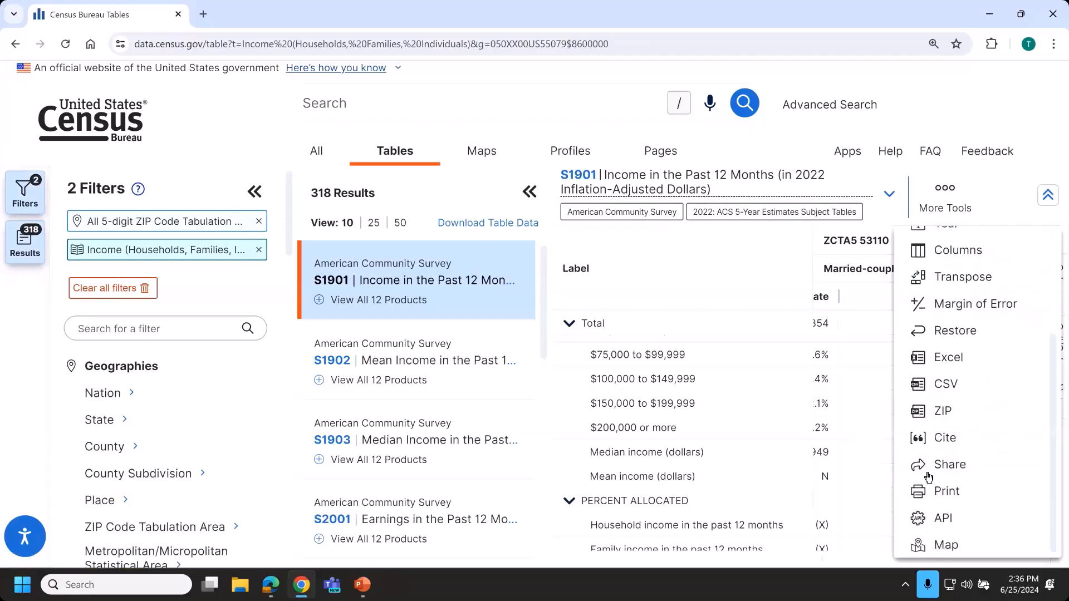
click(491, 157)
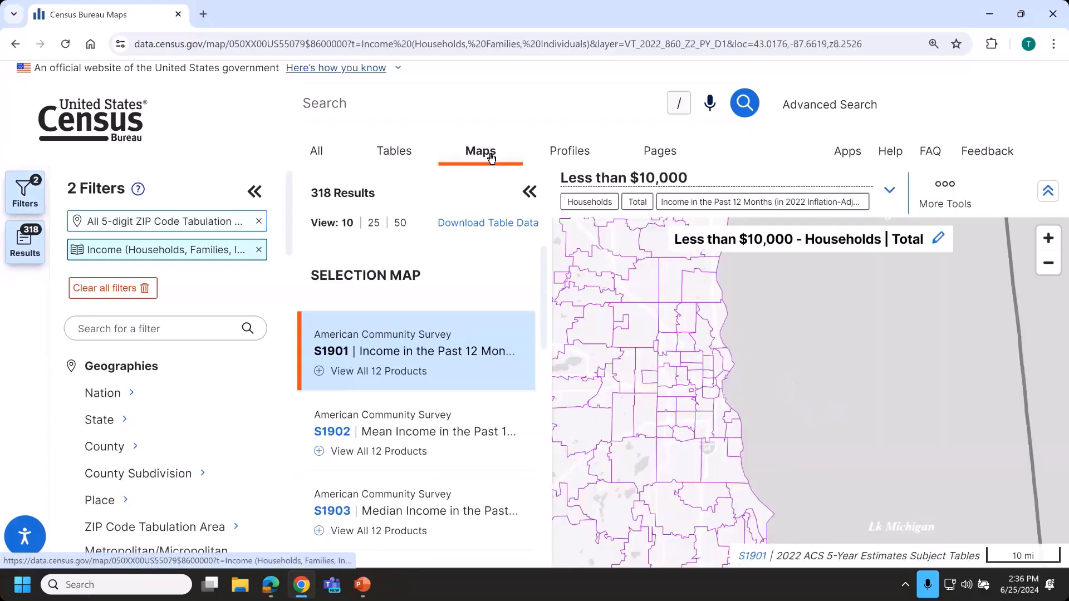
click(255, 191)
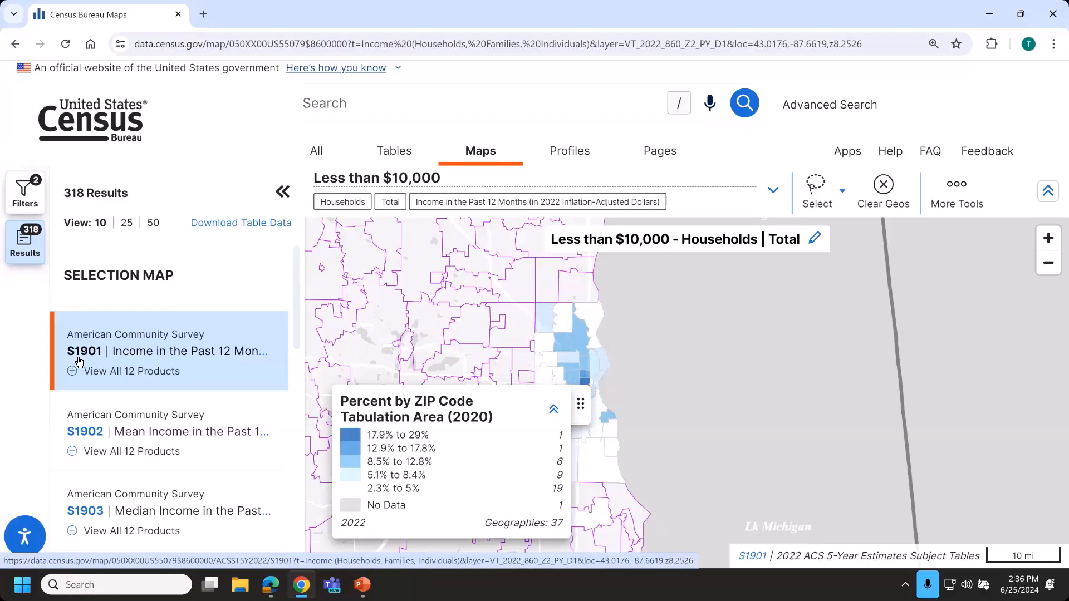
drag(450, 342, 804, 343)
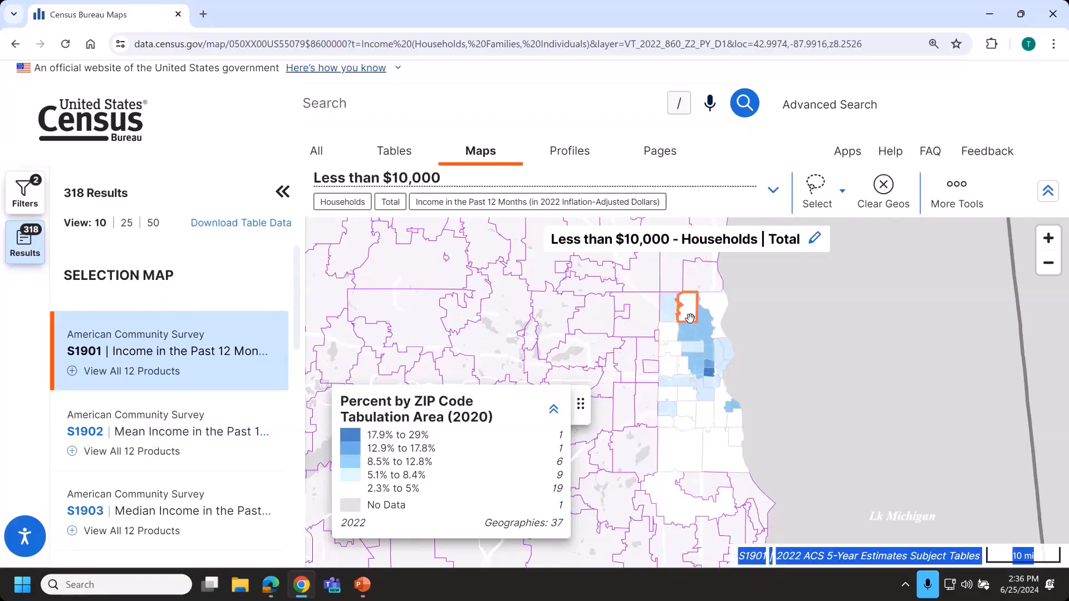
Check which geographic layer is selected in the map's layer list and close the list
click(958, 201)
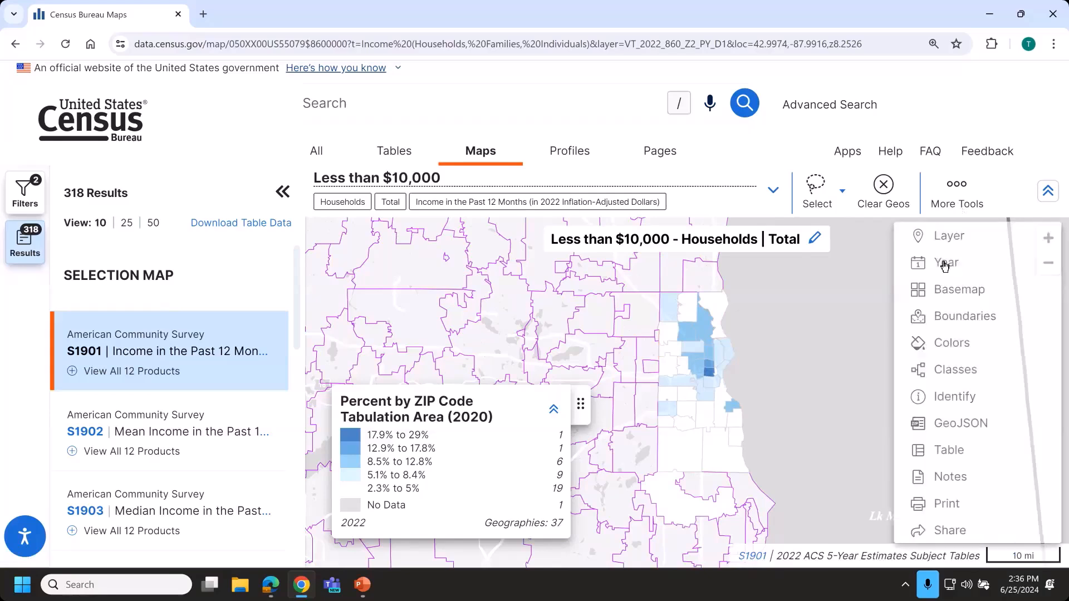
click(953, 238)
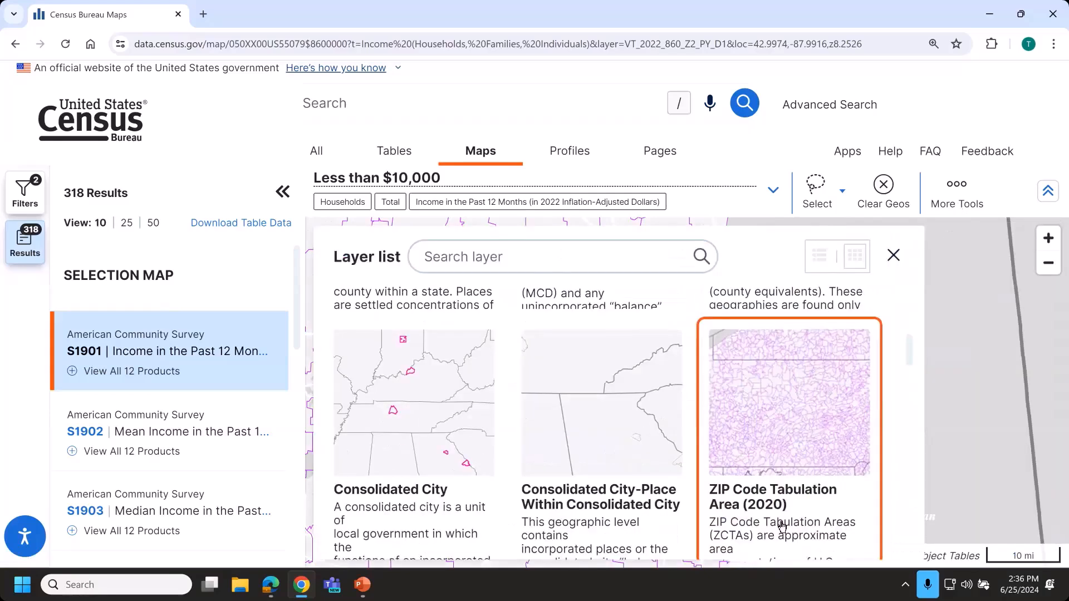
click(894, 255)
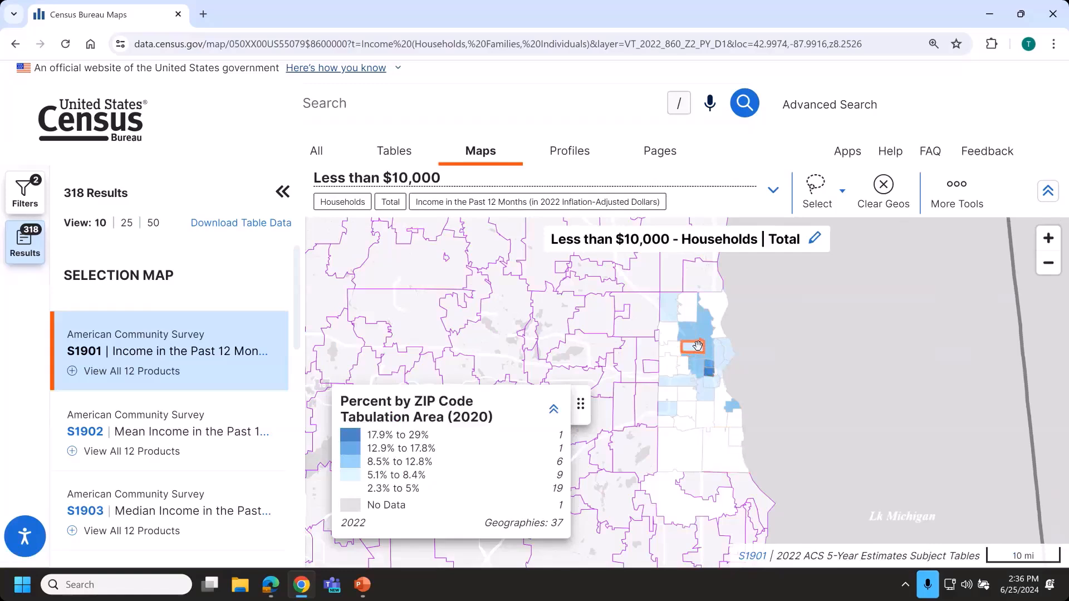
Collapse the results list and map Median income (dollars) for households, with units set to Number
click(282, 192)
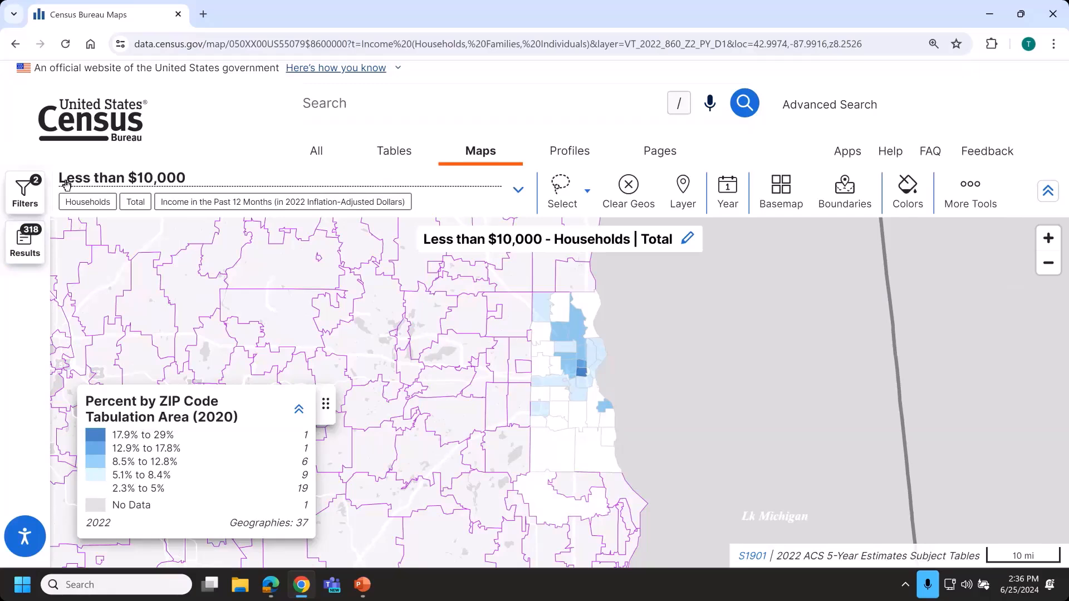
click(519, 192)
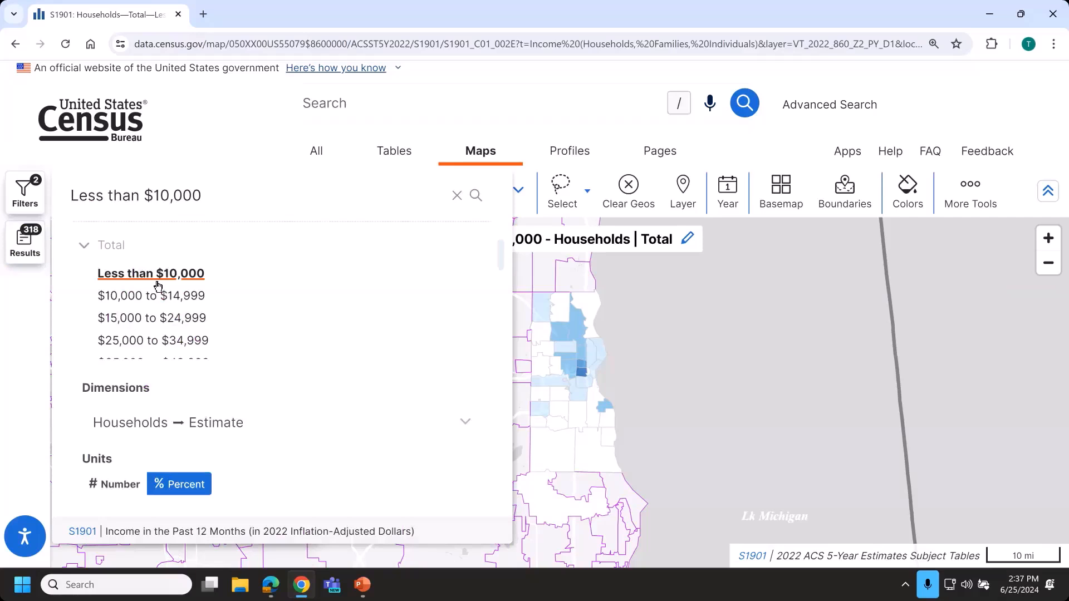
scroll(158, 286, down, 5)
scroll(160, 290, down, 2)
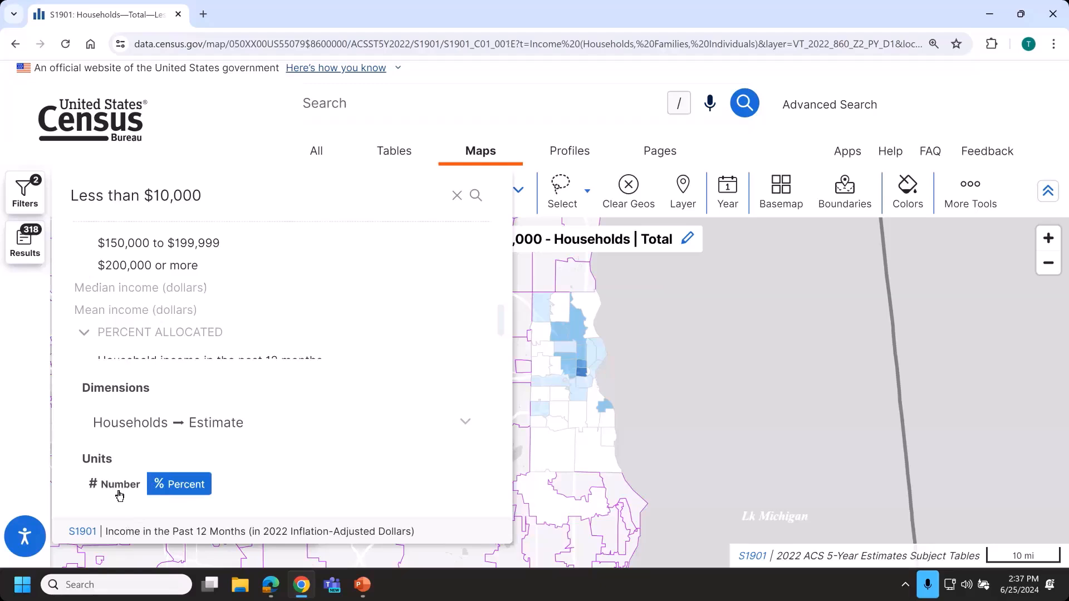
click(116, 485)
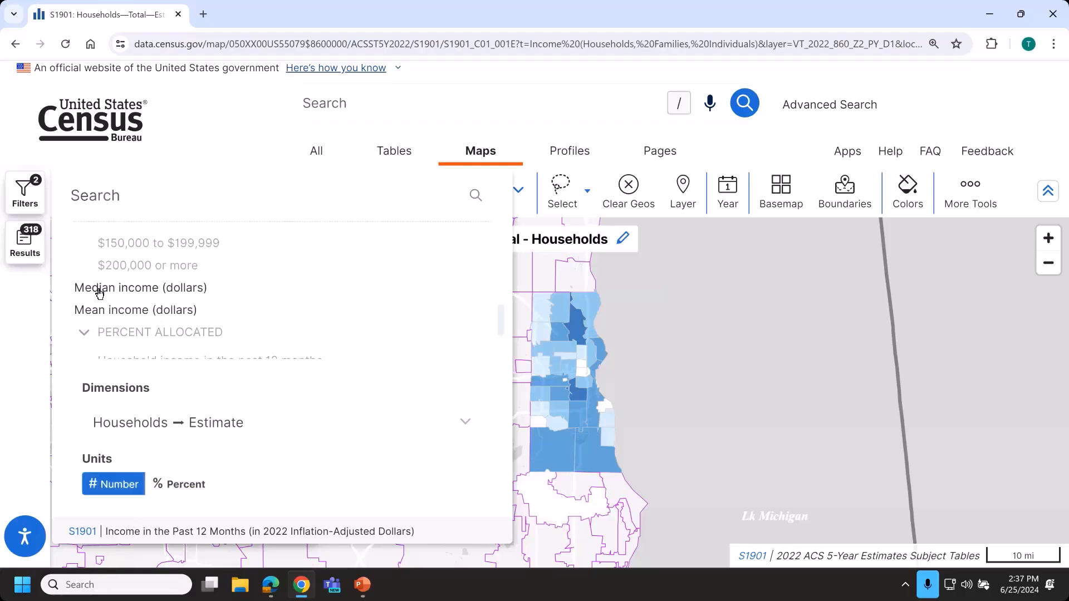
click(99, 289)
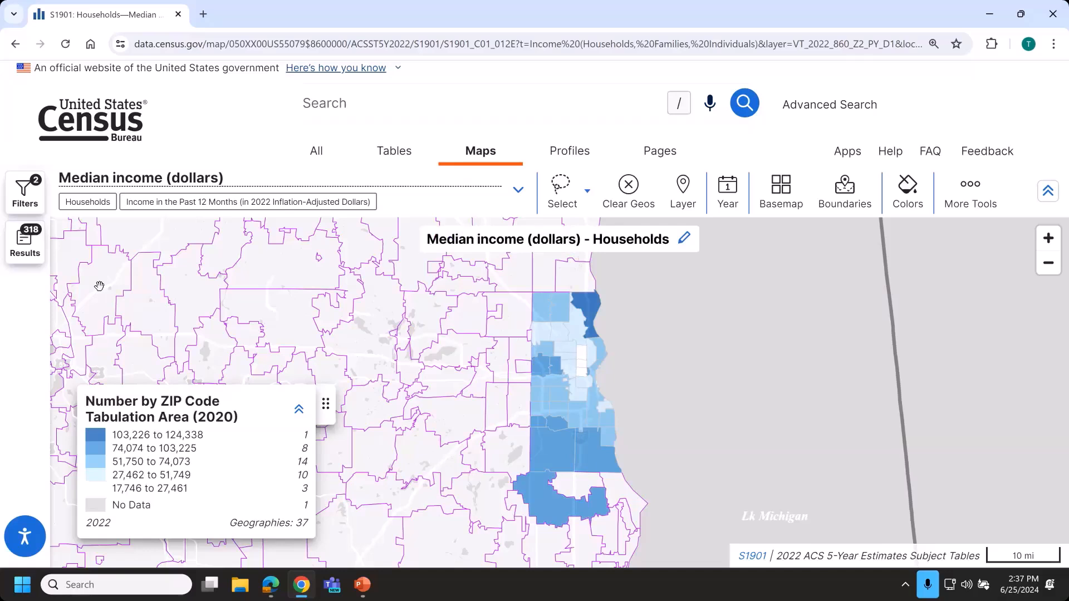
click(280, 324)
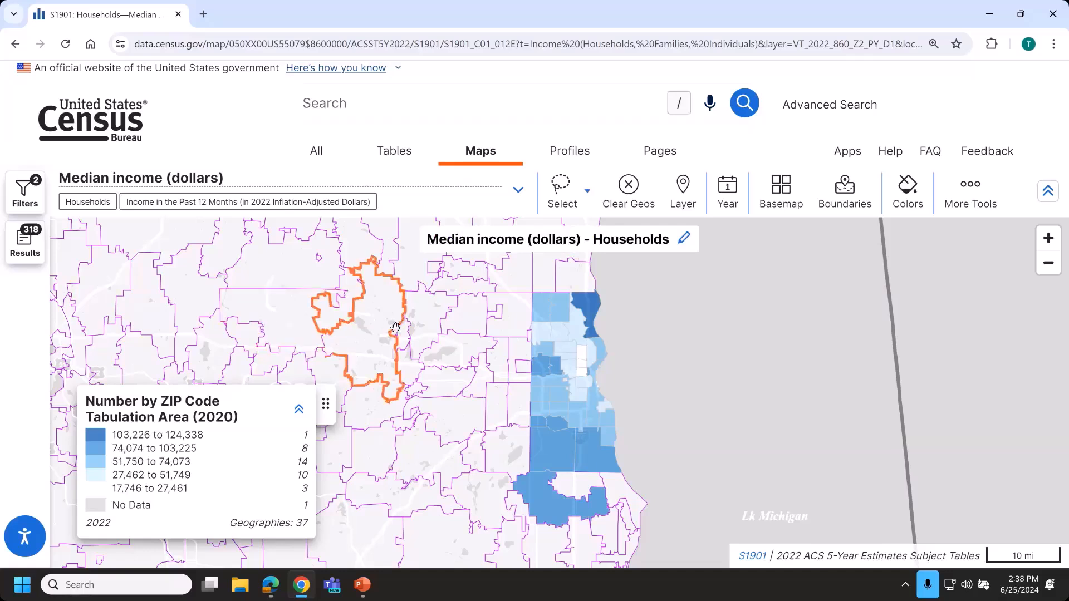
click(423, 332)
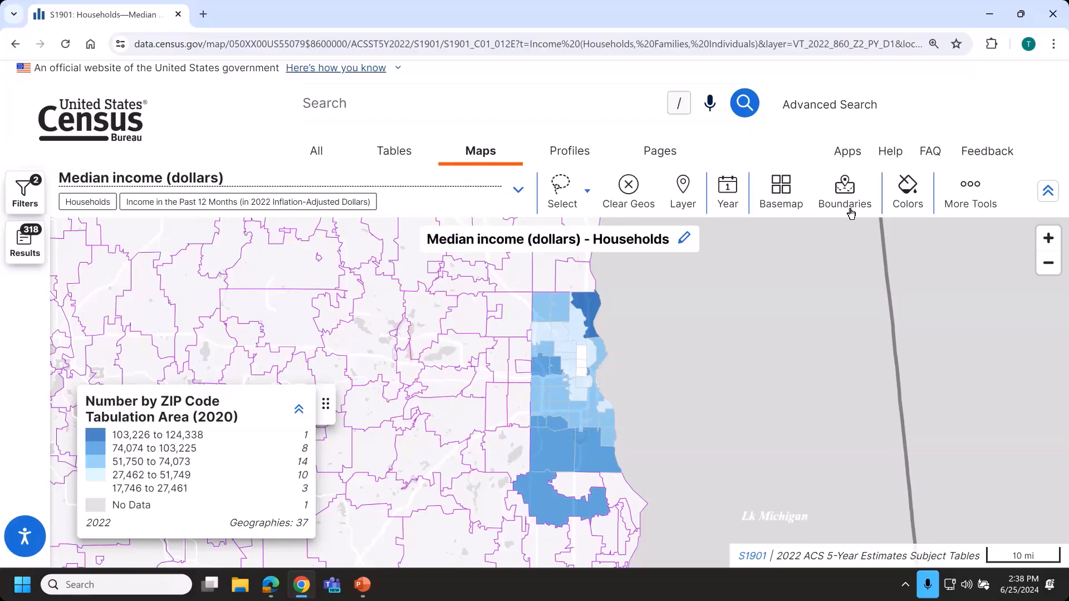
Add County boundary lines and county name labels to the median income map
click(844, 193)
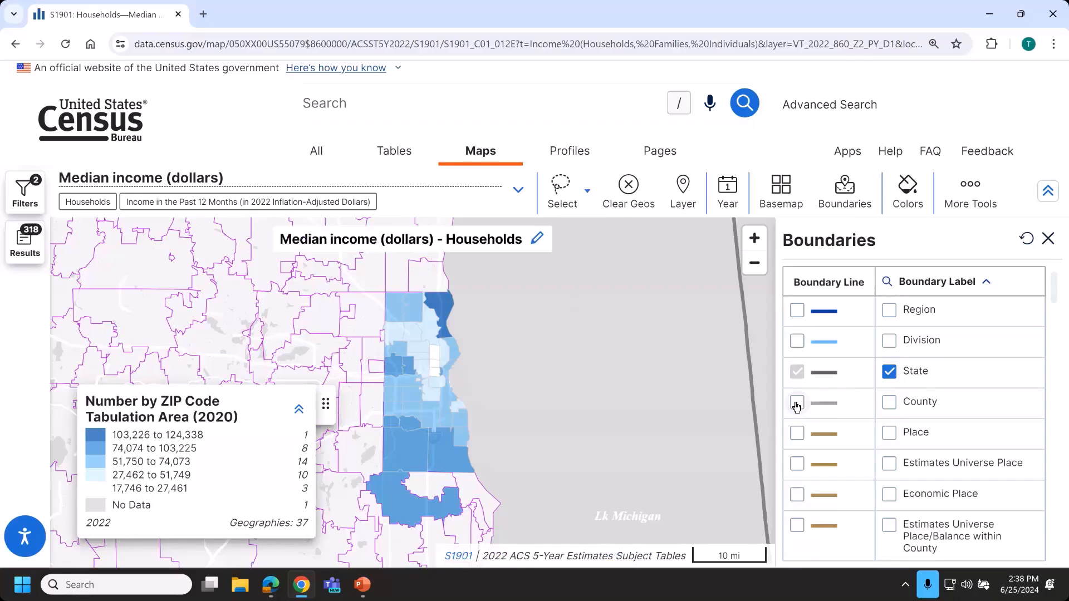
click(797, 404)
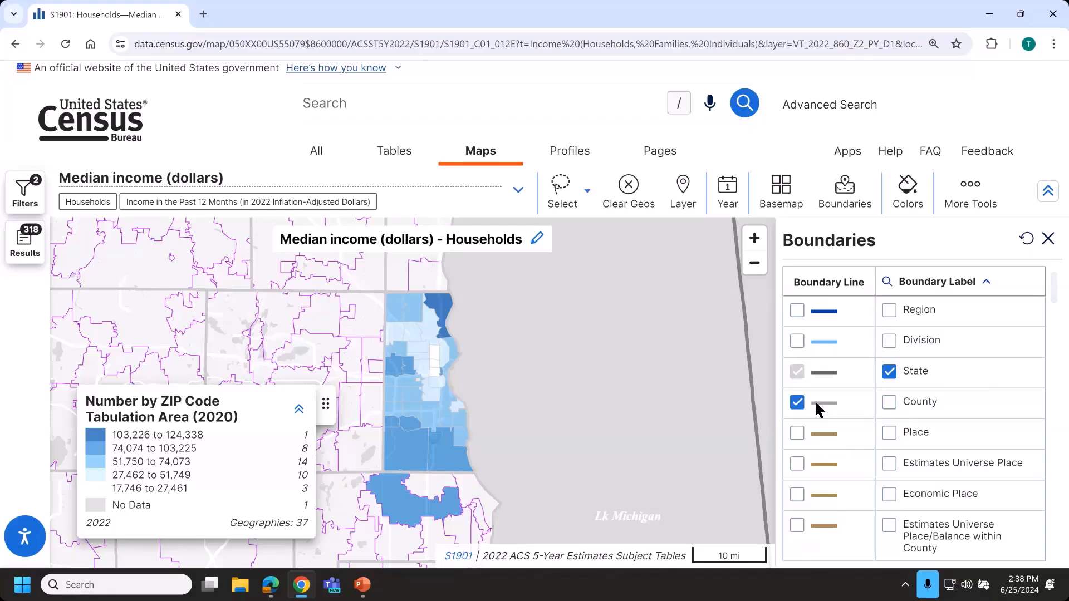
click(889, 403)
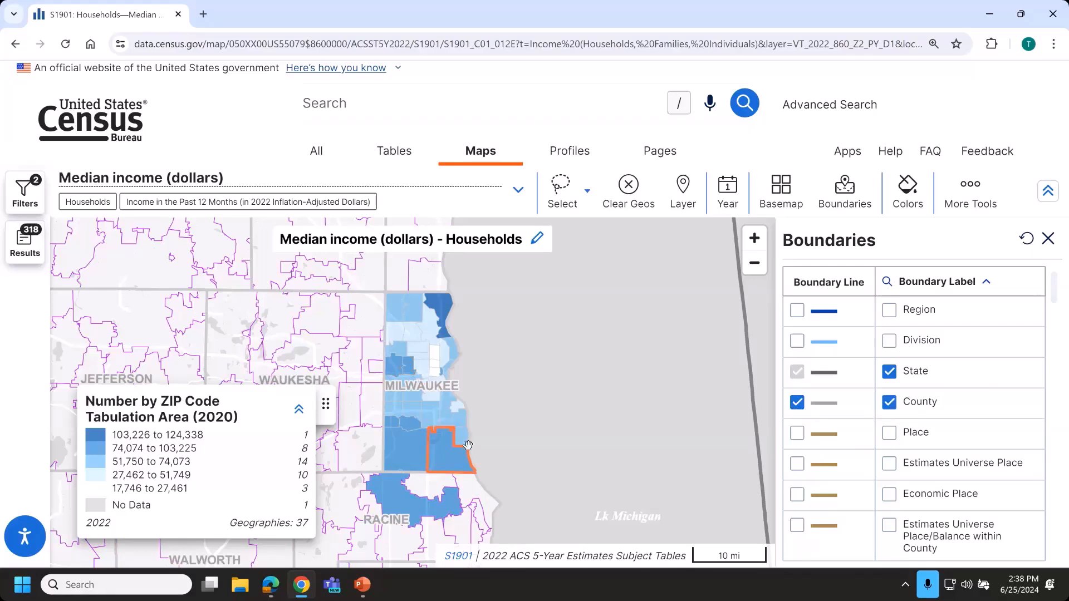
Examine where ZCTA 53126 crosses the county line between Racine and Milwaukee counties
drag(507, 438, 609, 403)
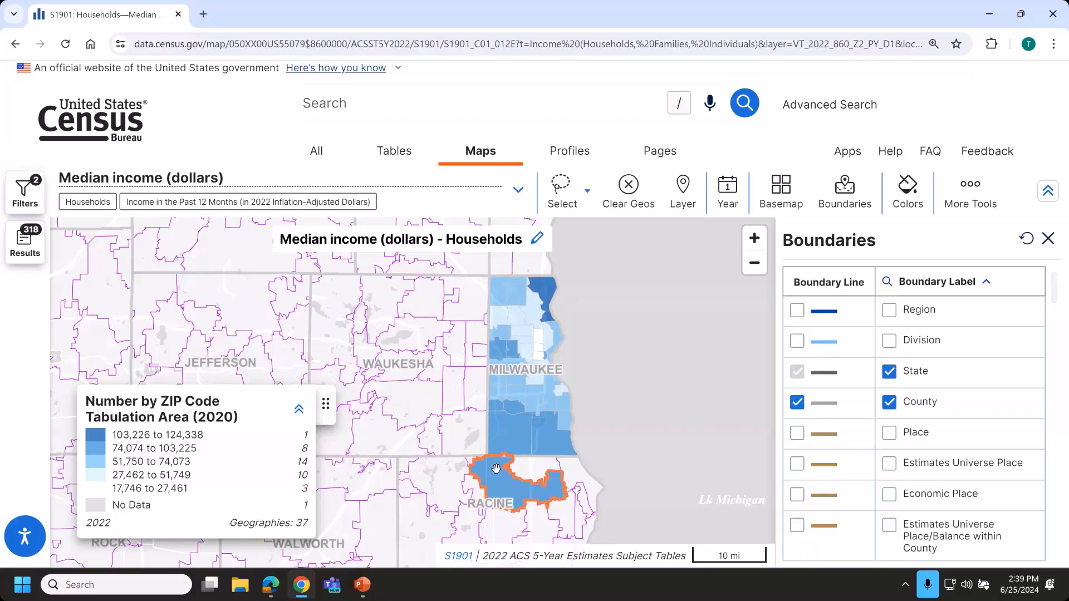
scroll(496, 468, up, 3)
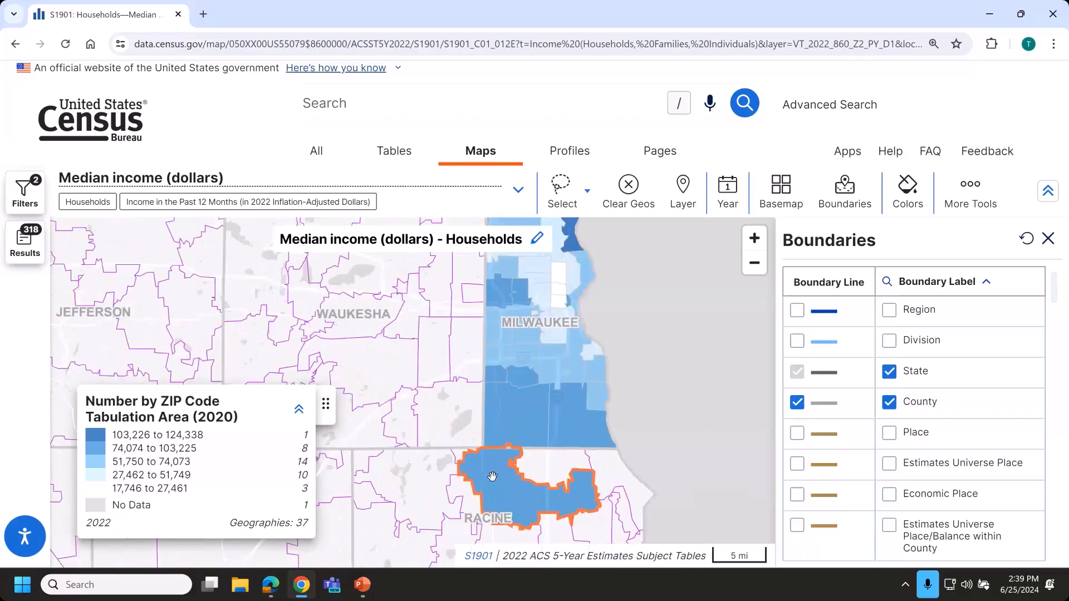
scroll(484, 390, up, 2)
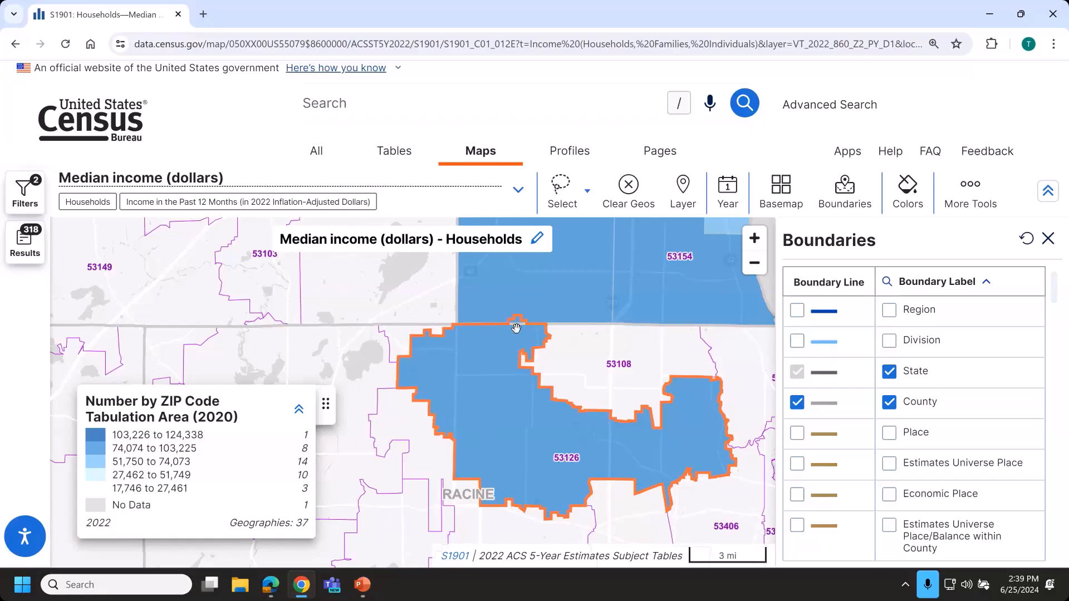
scroll(517, 326, up, 1)
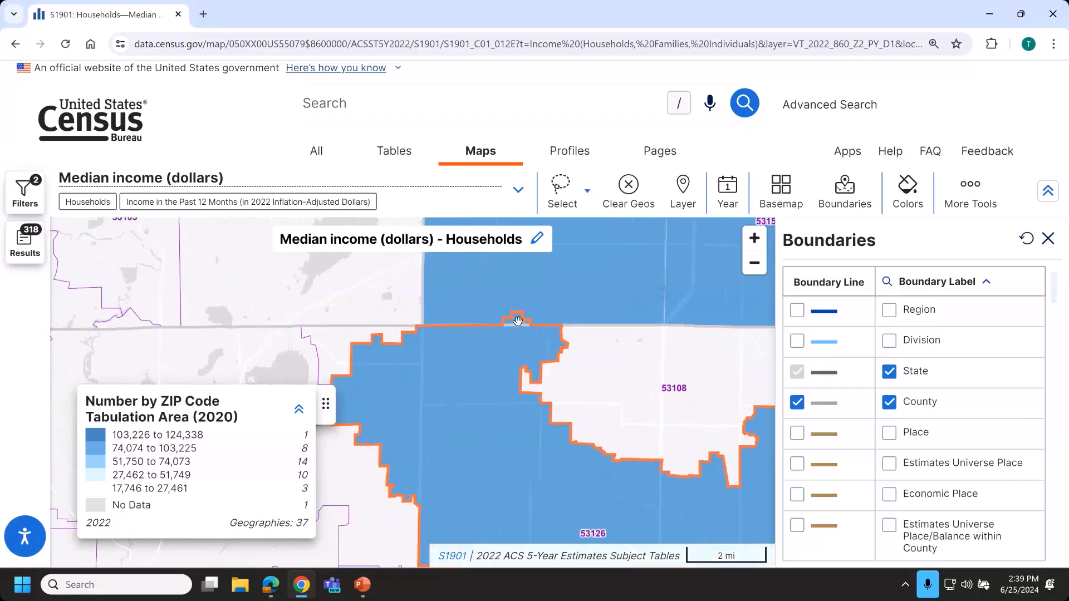
scroll(516, 321, up, 3)
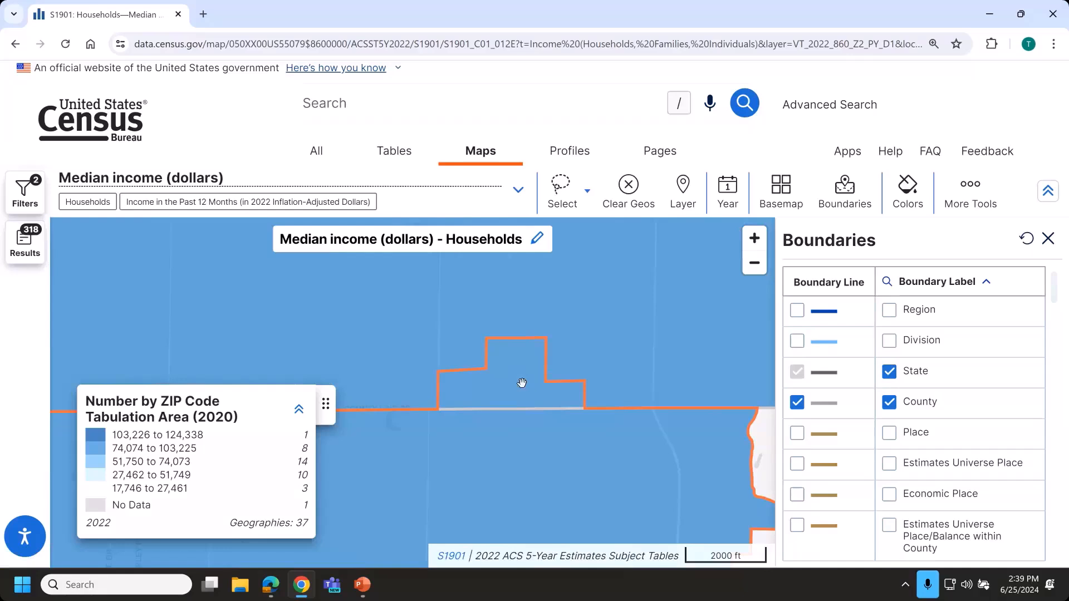
scroll(521, 383, down, 3)
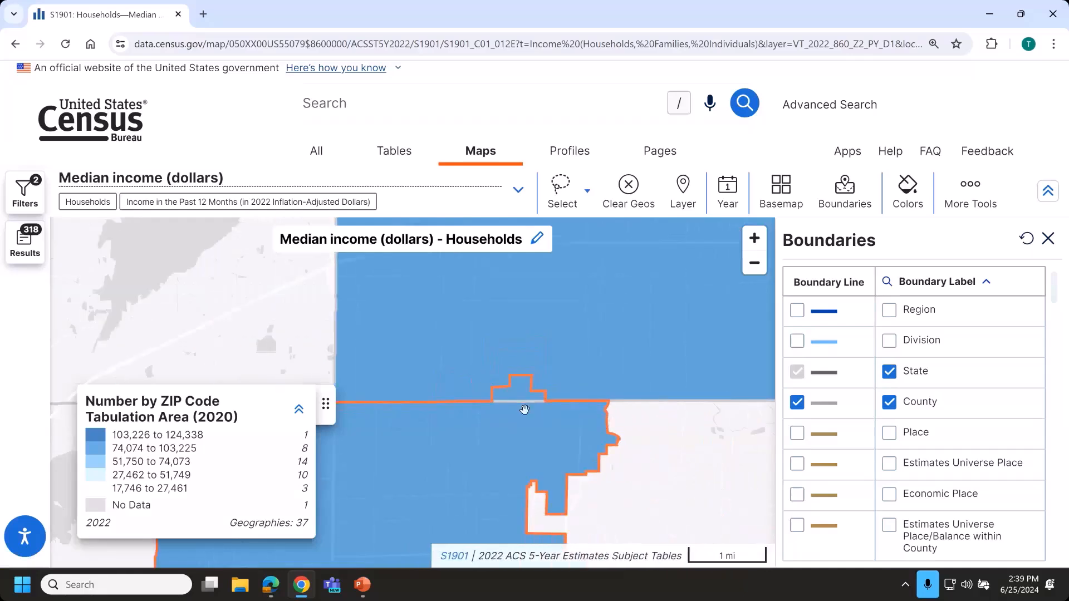
scroll(524, 410, down, 3)
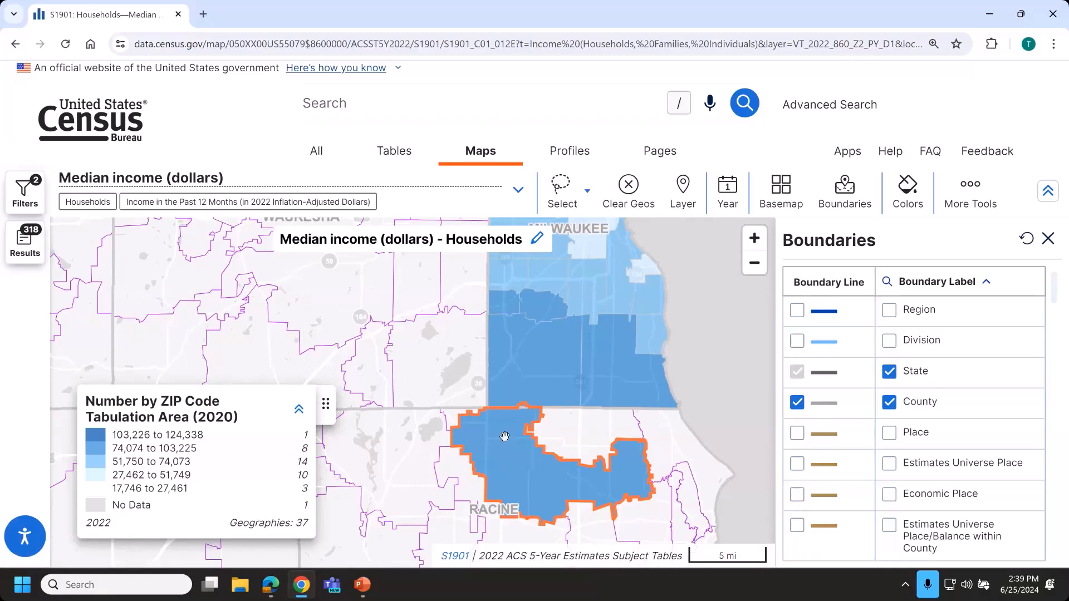
View the median household income of ZCTA 53126 on the map and re-examine its small section inside Milwaukee County
click(511, 443)
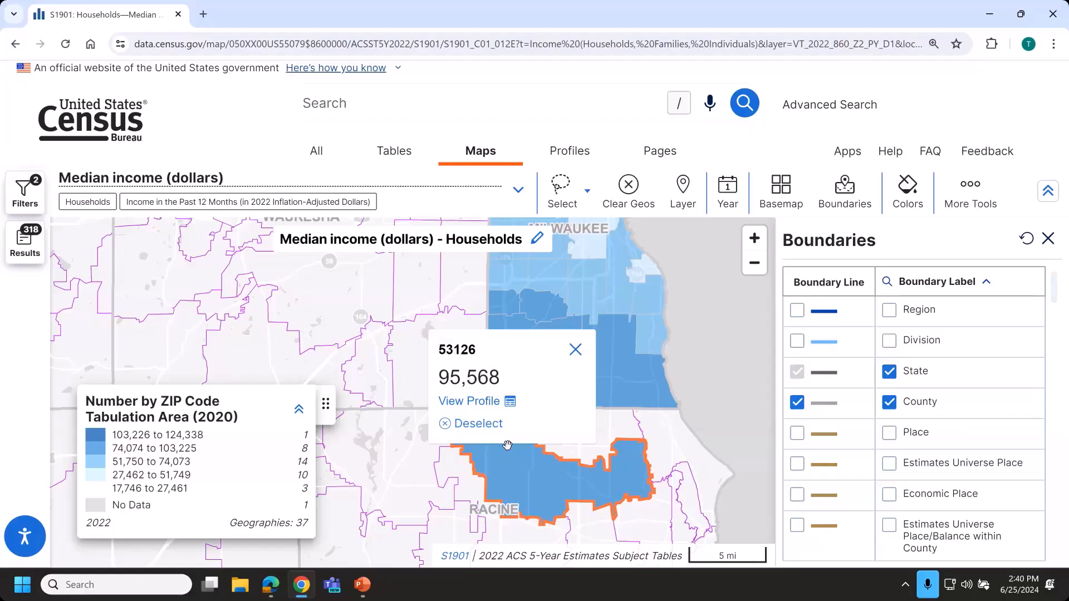
click(575, 350)
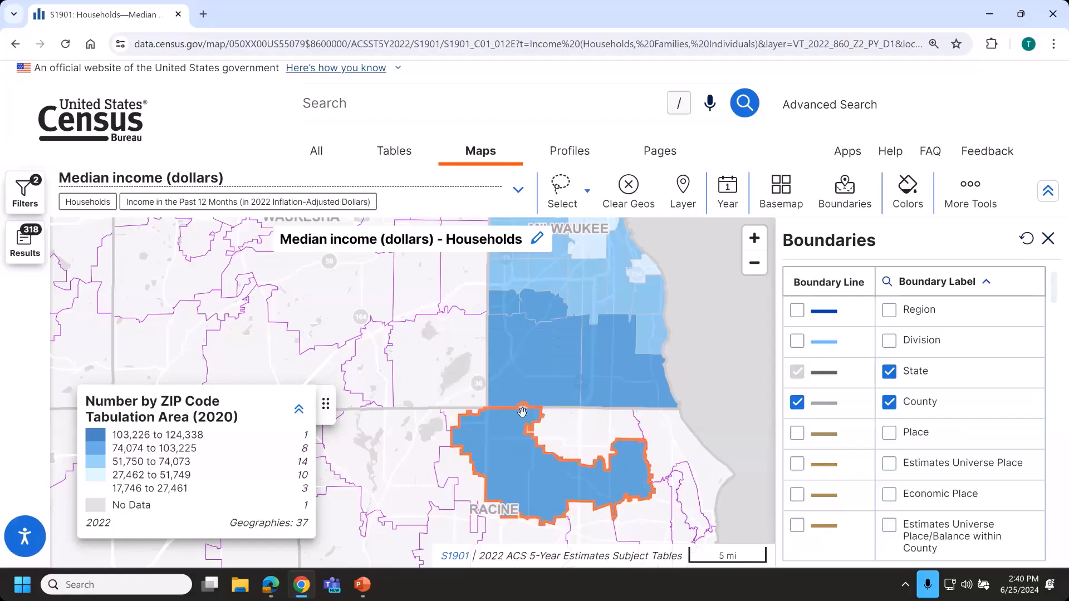
scroll(521, 412, up, 3)
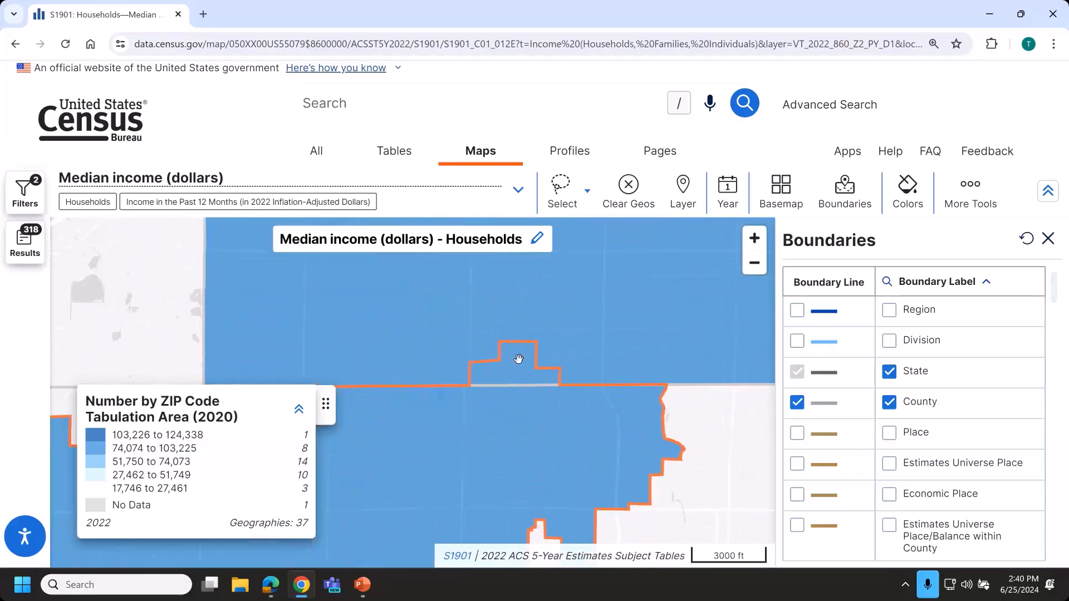
scroll(516, 362, up, 3)
scroll(532, 428, up, 1)
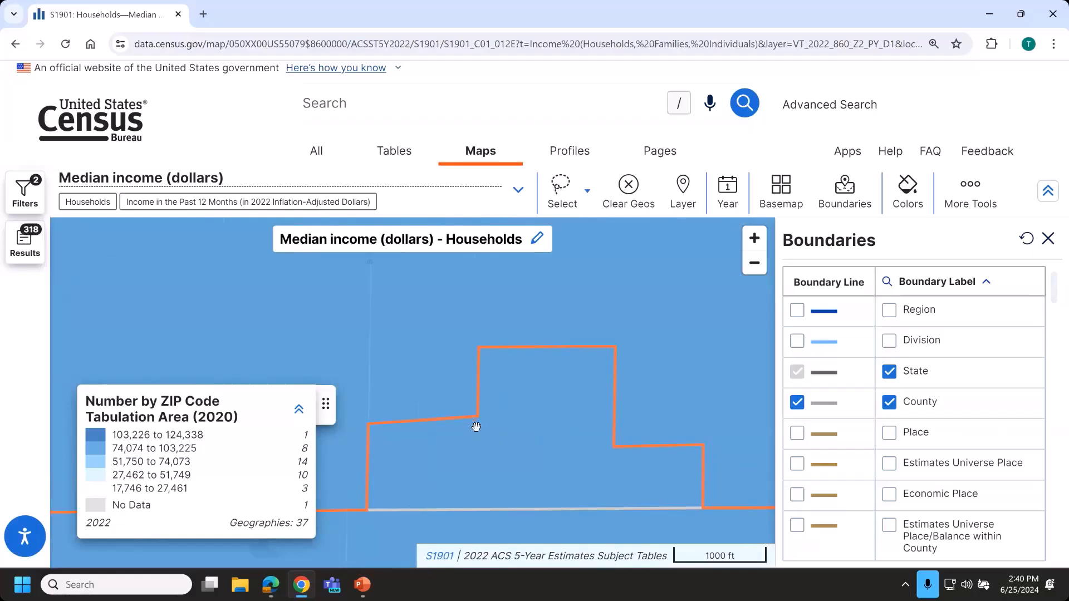
scroll(474, 415, down, 3)
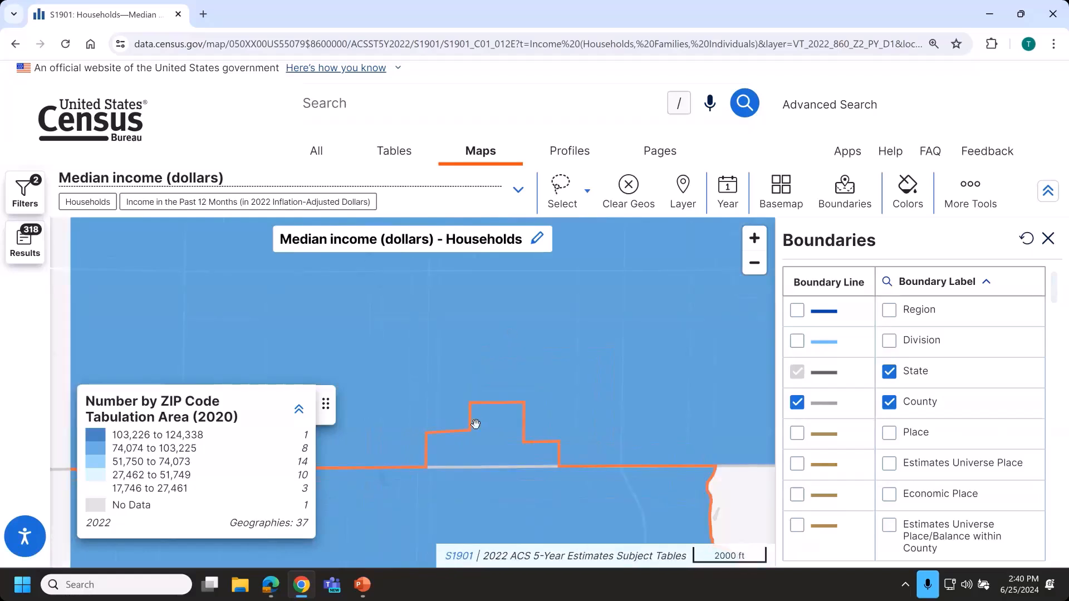
Switch to the PowerPoint deck, present from slide 32 and advance to the Outline slide on Geographic Components
click(374, 584)
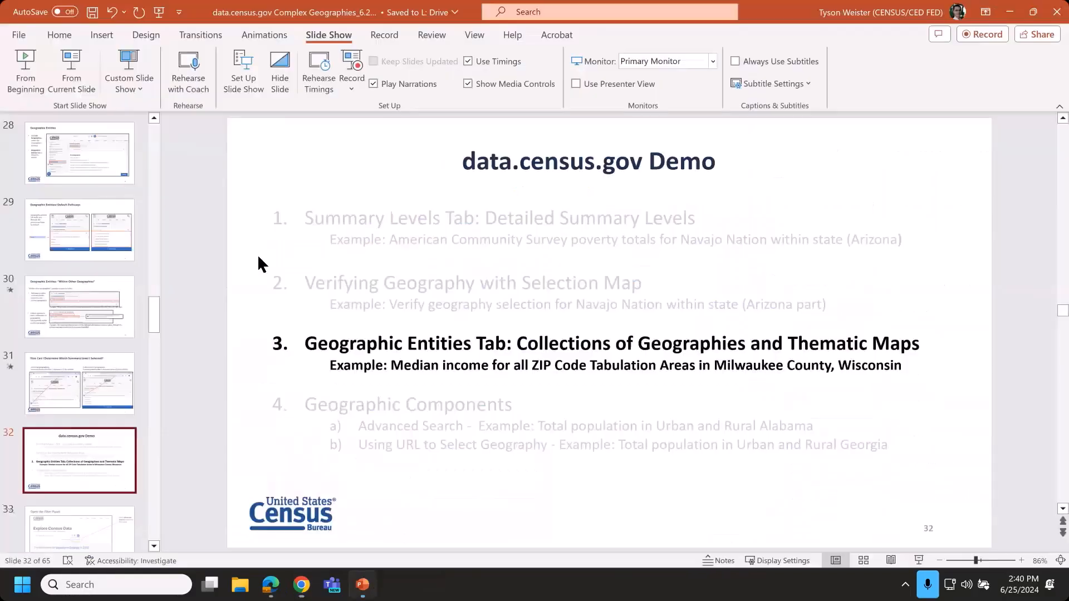
click(72, 71)
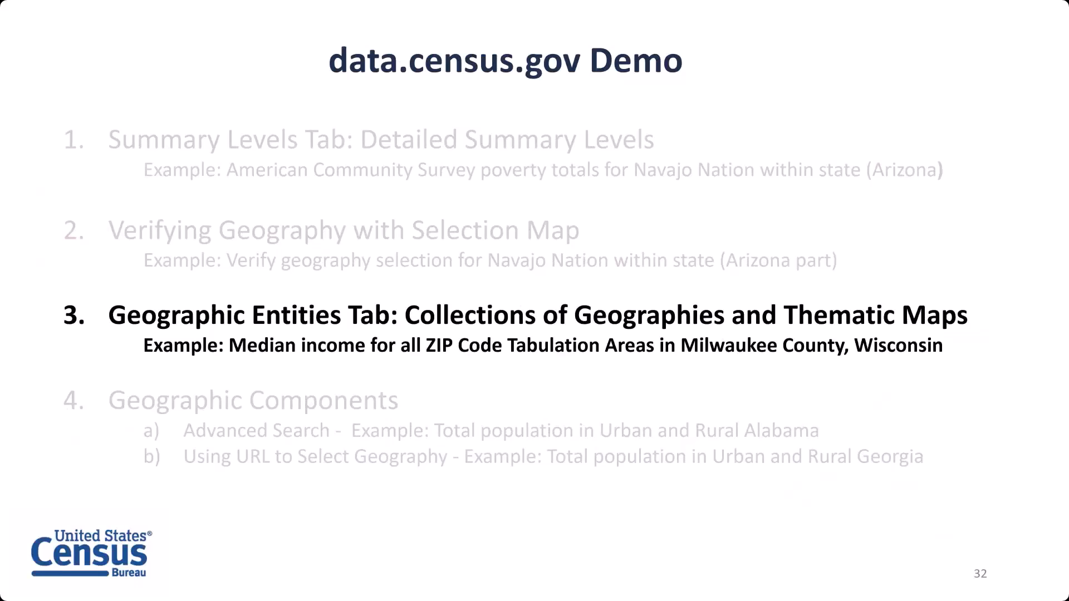
key(Right)
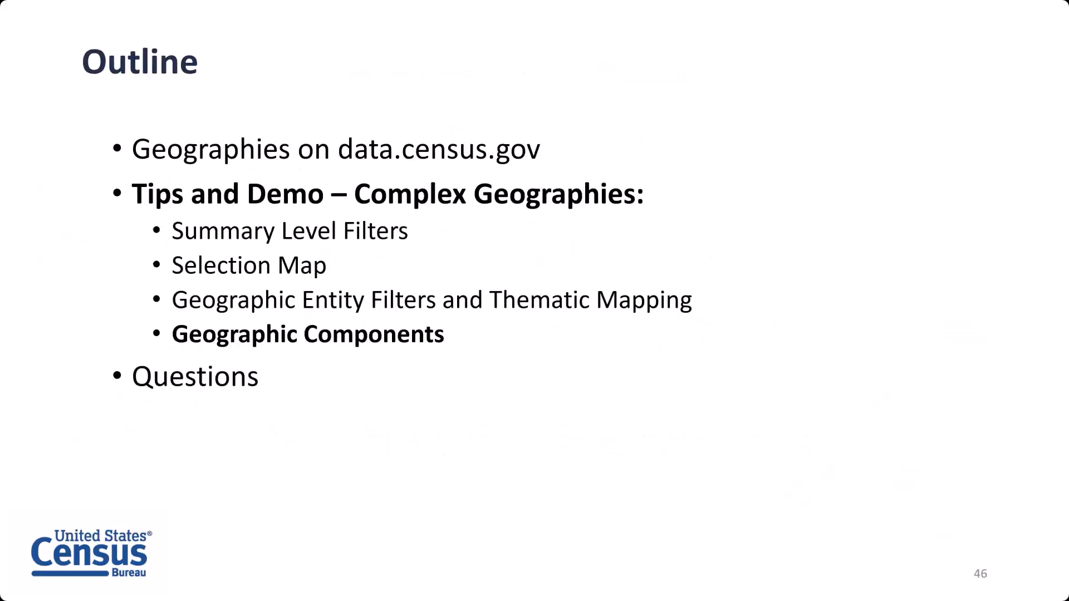
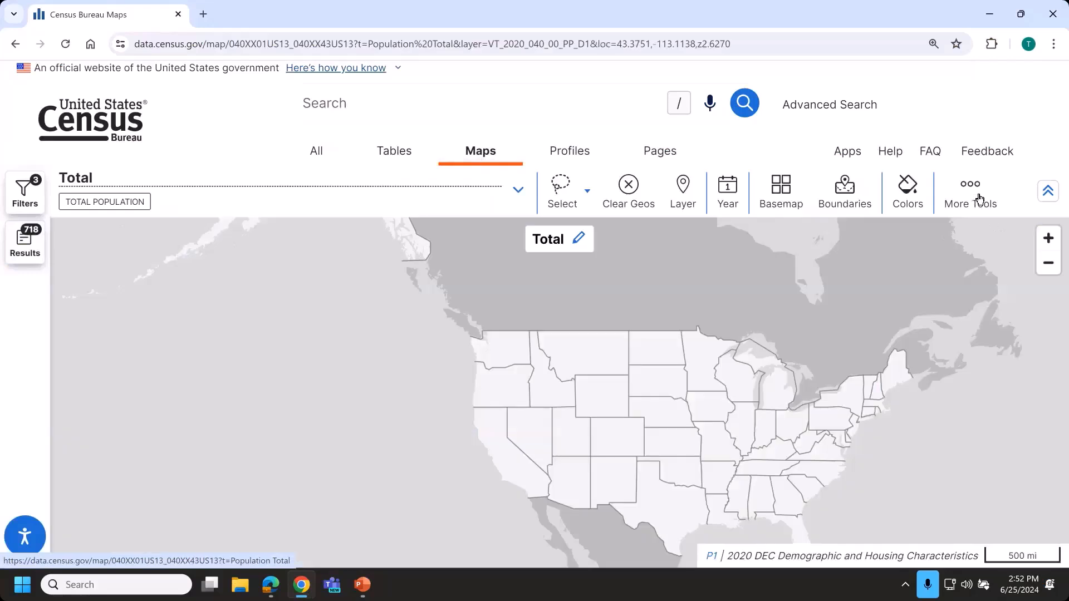
Check the additional map tools and choose the Decennial Census P1 TOTAL POPULATION result for the map
click(979, 199)
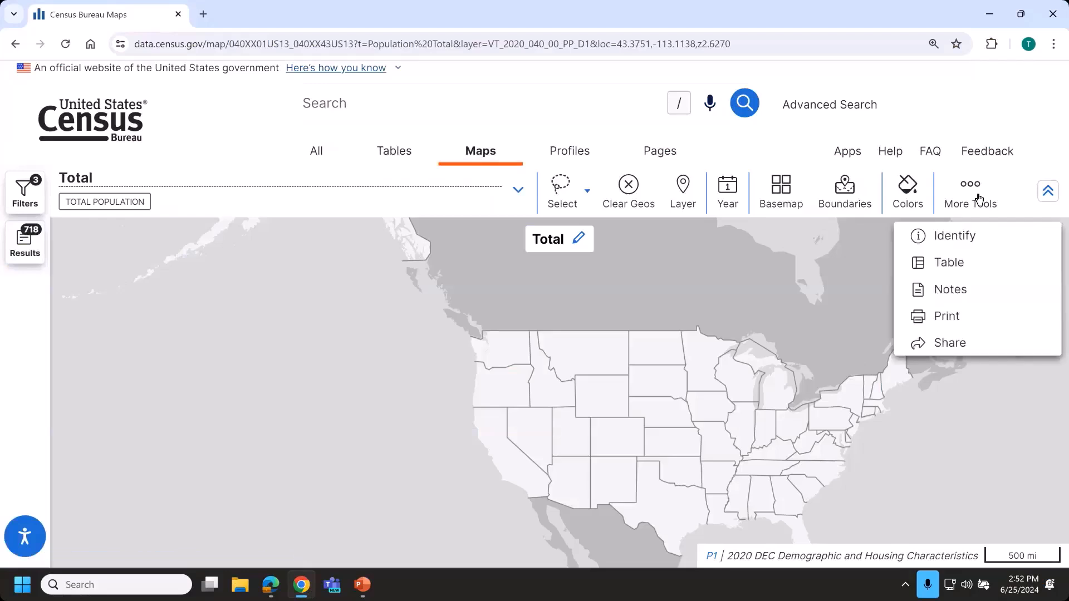
click(25, 242)
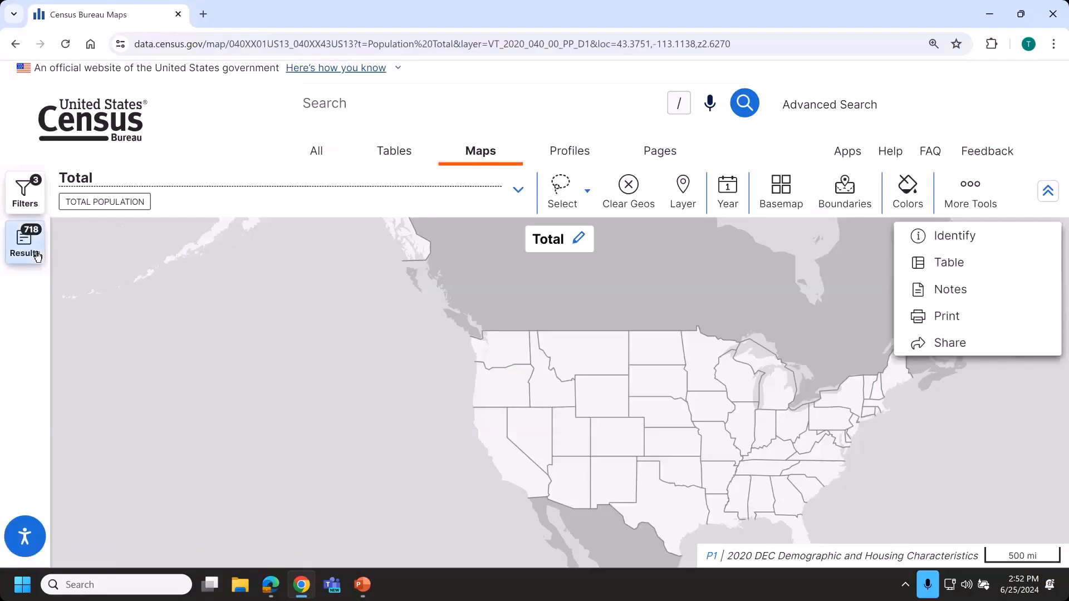
click(158, 360)
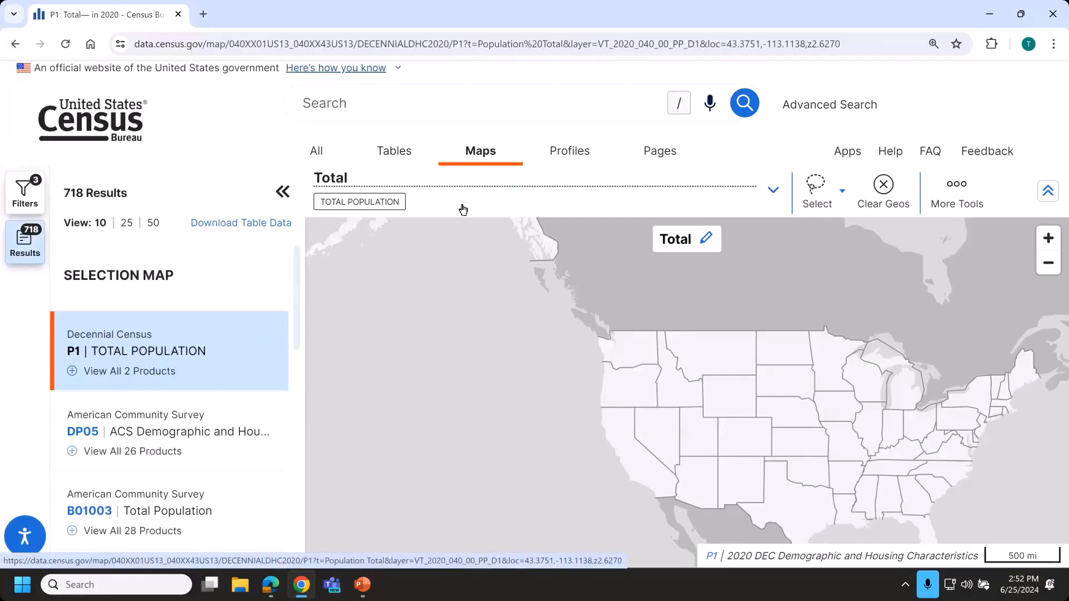
Add Washington and Oregon to the geographies mapped for P1 and open the list of additional map tools
click(646, 352)
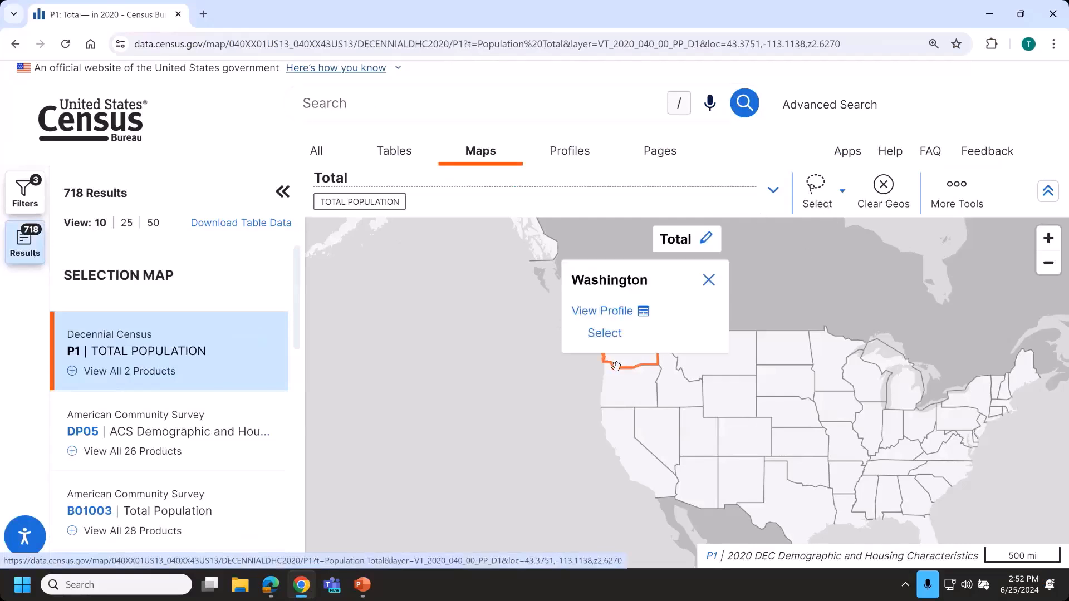
click(634, 375)
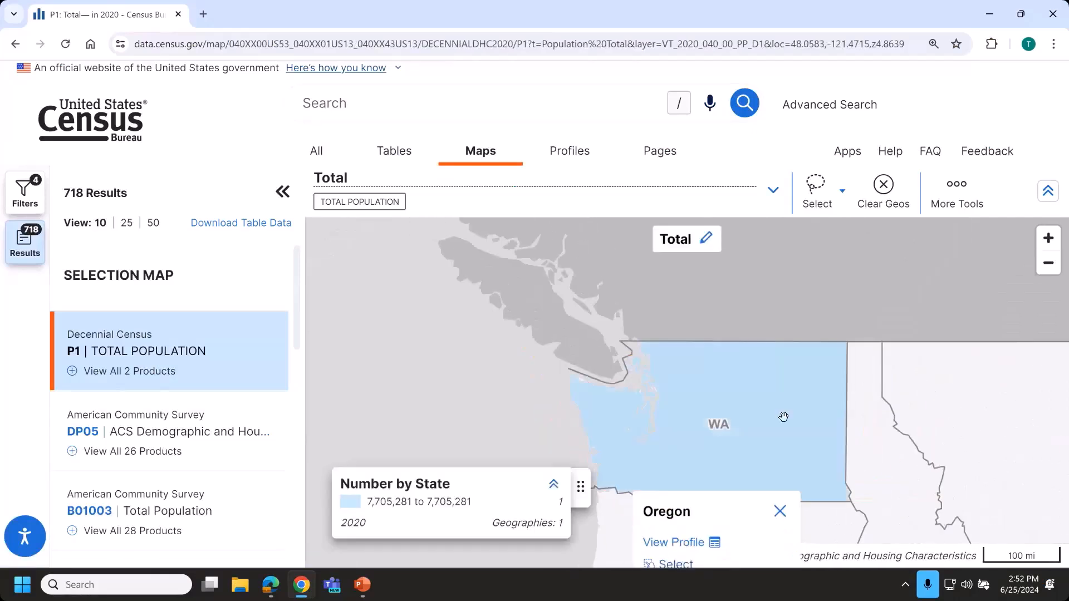
click(676, 564)
click(962, 186)
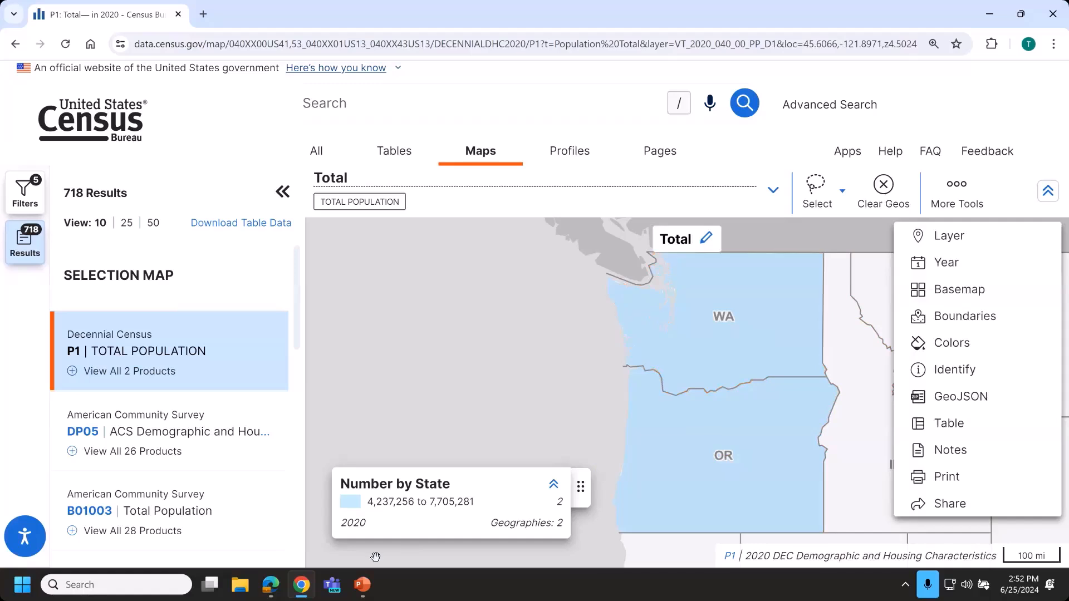
Show P1 as a table and download its 2020 DEC Demographic and Housing Characteristics vintage as a ZIP file
mouse_move(370, 586)
click(407, 160)
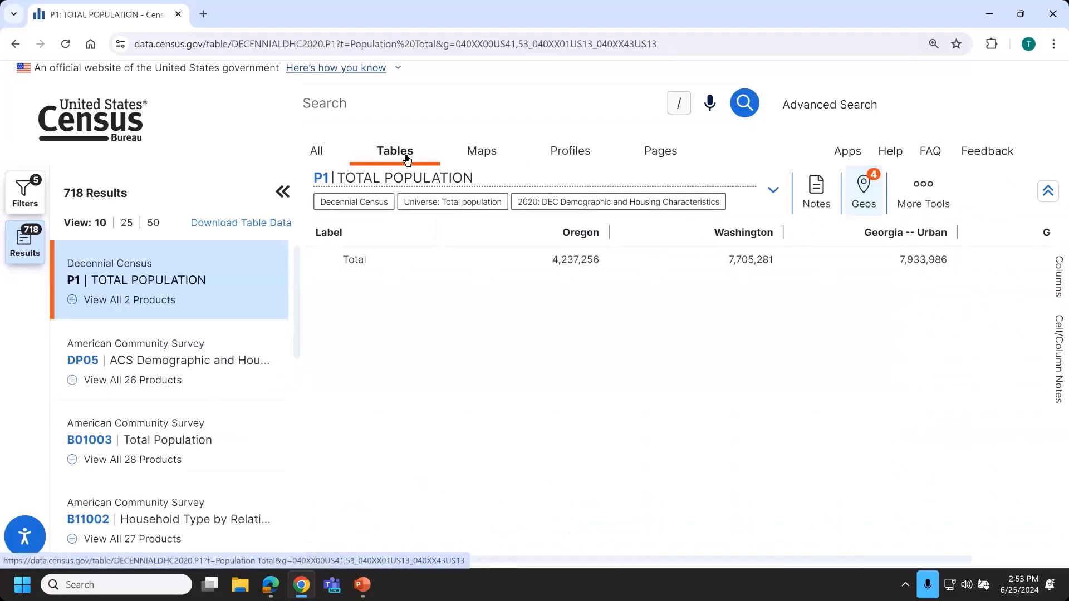
click(544, 263)
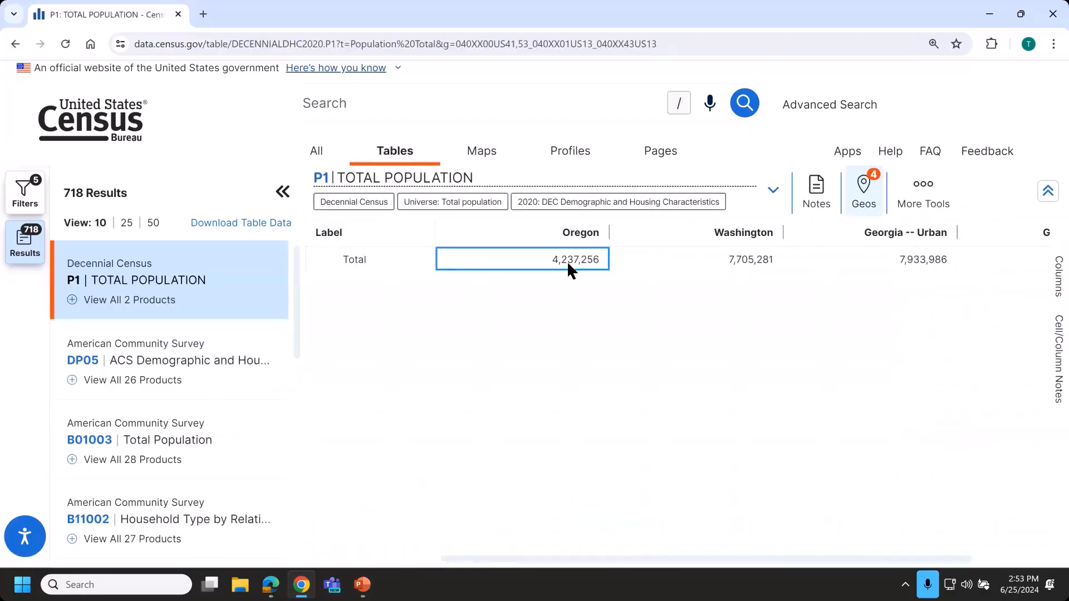
click(940, 202)
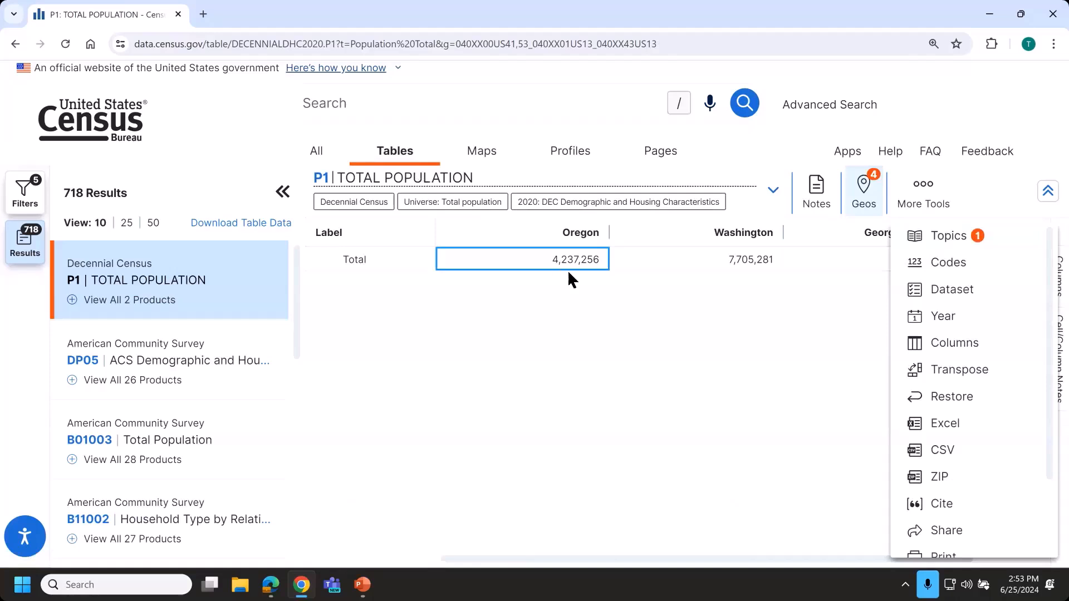
click(938, 476)
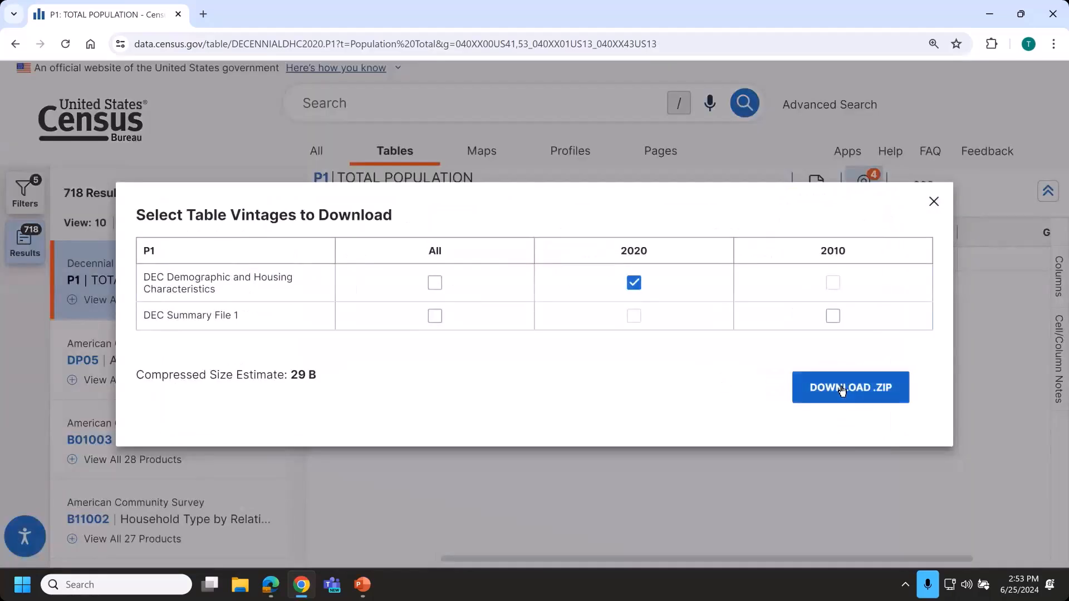
click(836, 388)
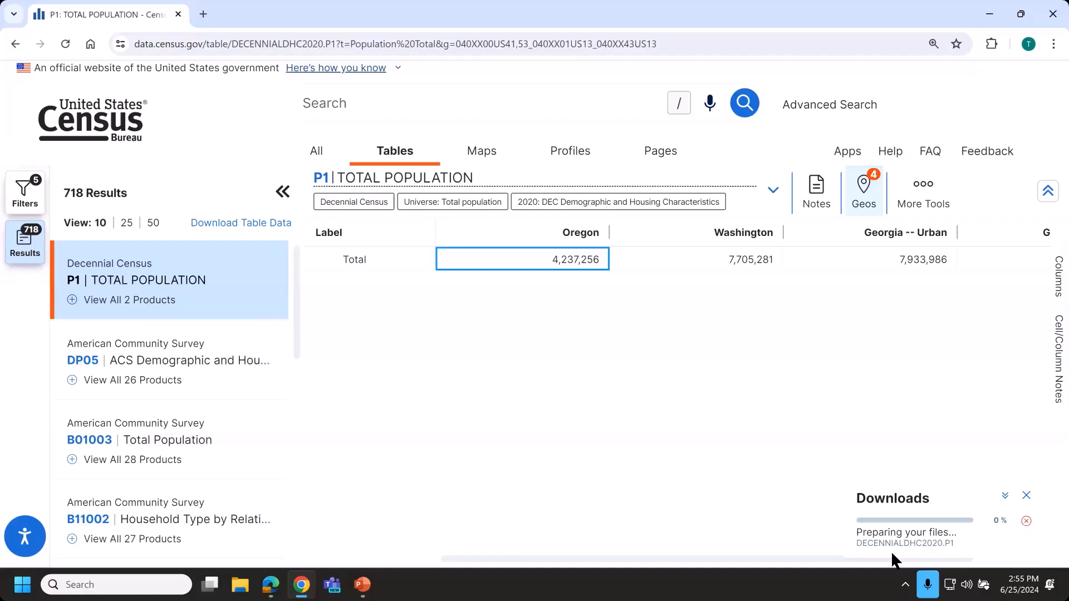
Switch to the PowerPoint deck, present the Questions slide and end the slide show
click(362, 583)
click(58, 69)
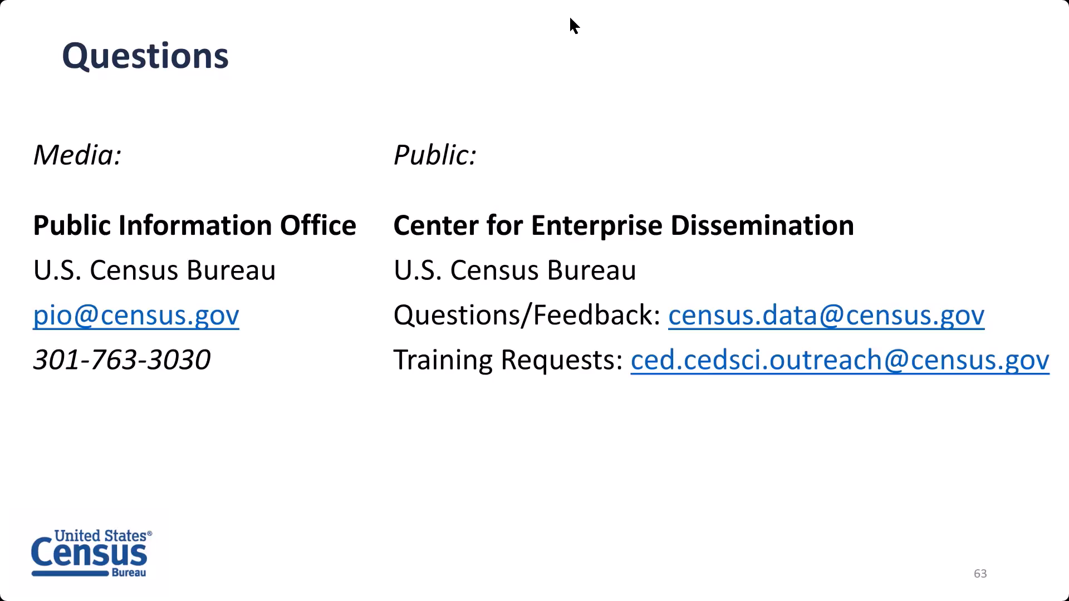
key(Escape)
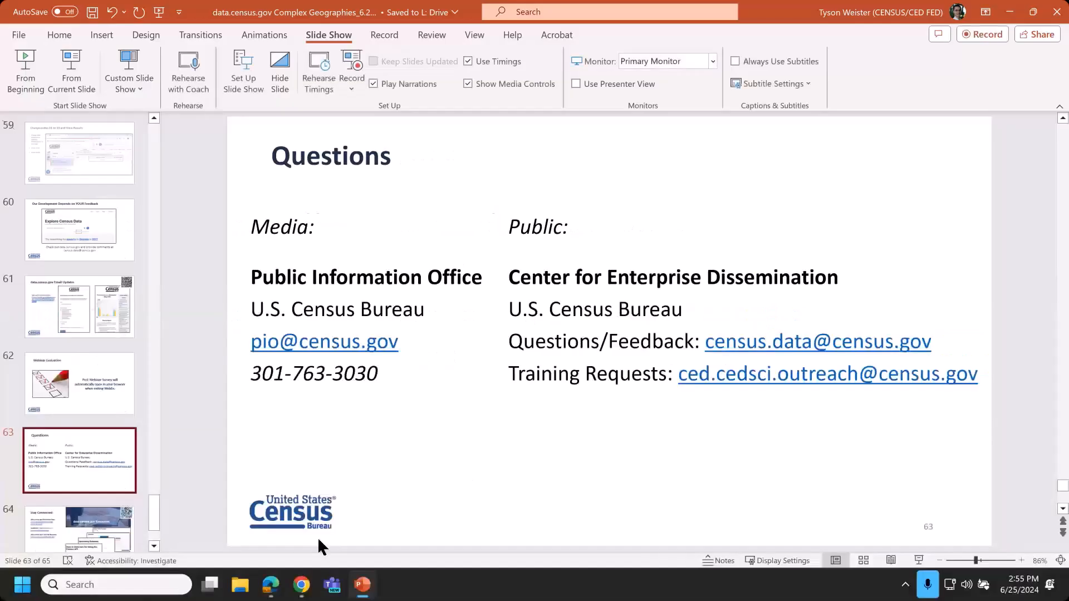
Return to data.census.gov in the browser and remove the Georgia -- Rural geography filter from the P1 results
click(302, 585)
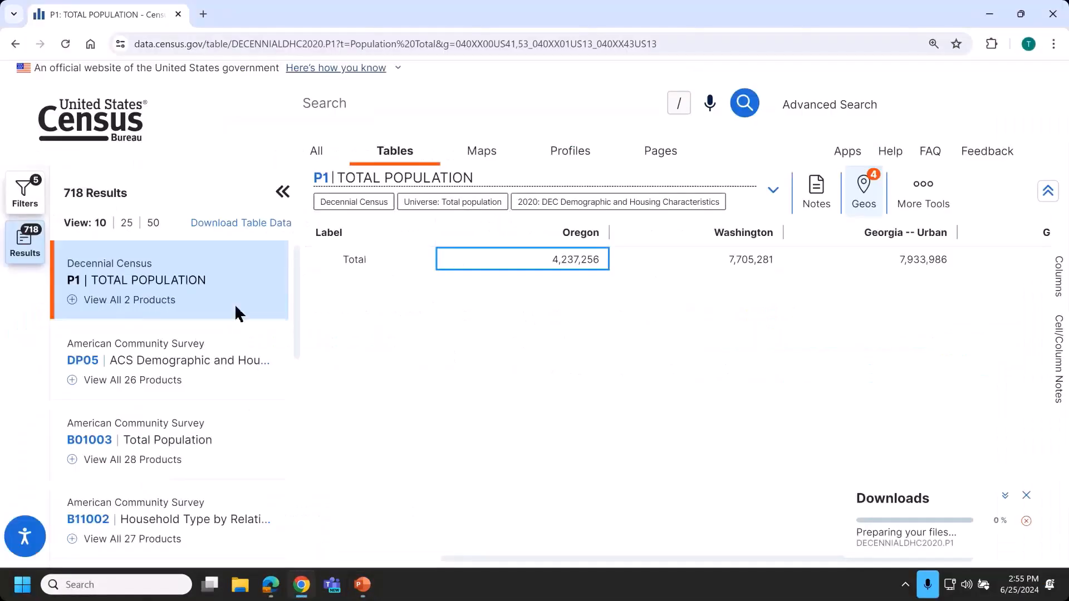
click(25, 195)
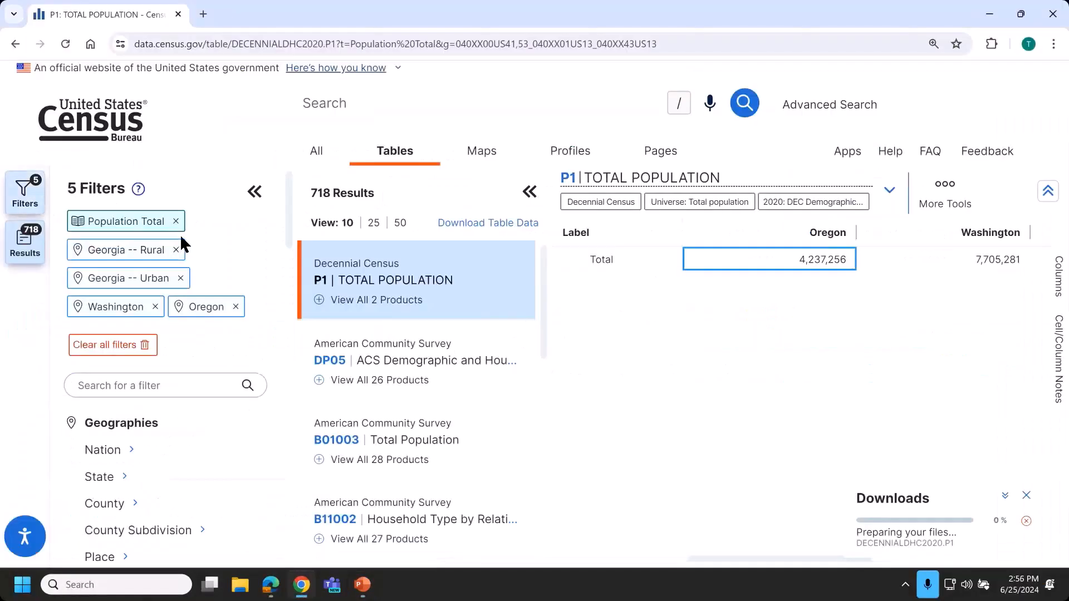
click(176, 249)
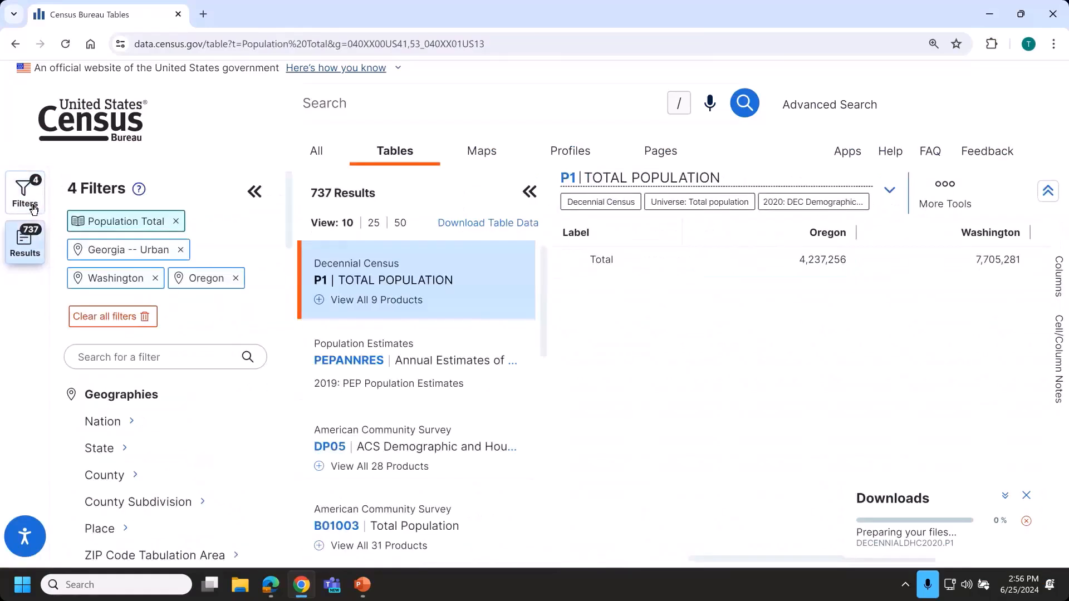
Remove the Georgia -- Urban, Washington and Oregon geography filters from the P1 results
click(180, 249)
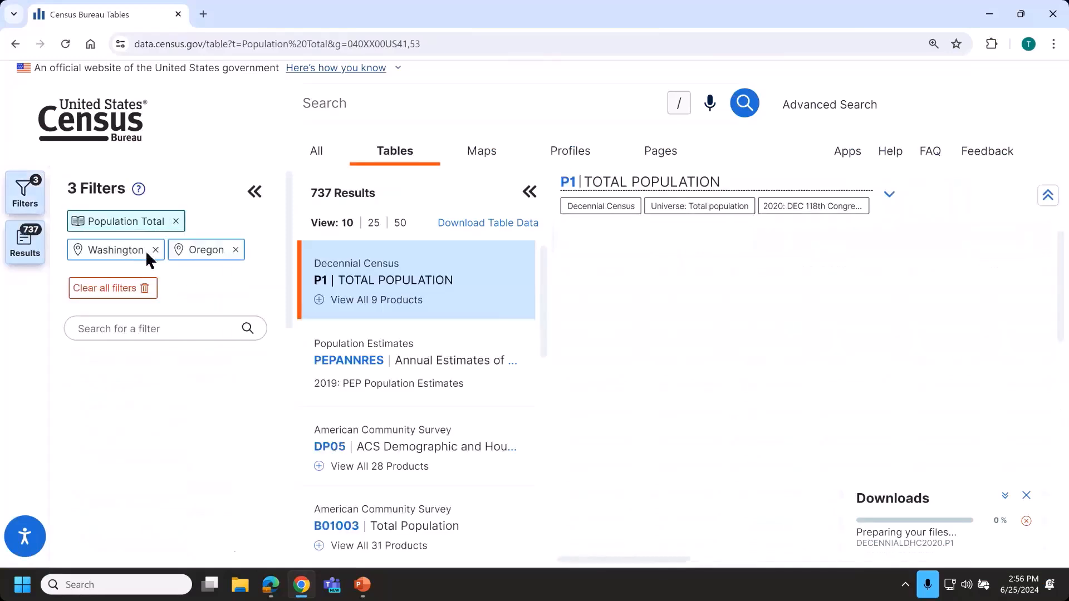
click(157, 250)
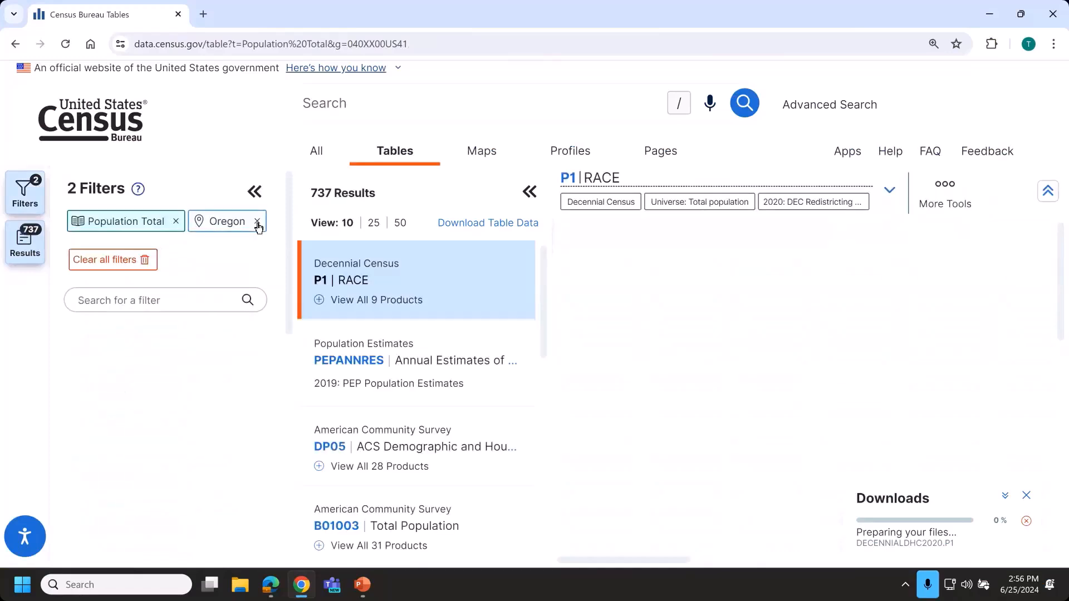
click(256, 221)
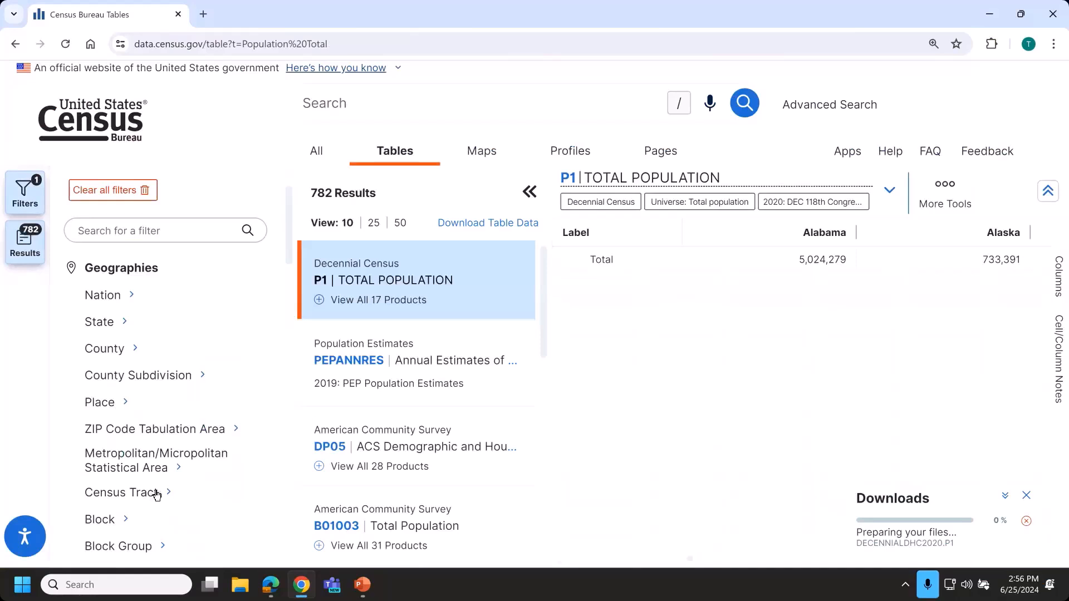
Filter the results to all census tracts within Autauga County, Alabama, and collapse the filter list to show the P1 table
scroll(151, 492, down, 2)
click(158, 436)
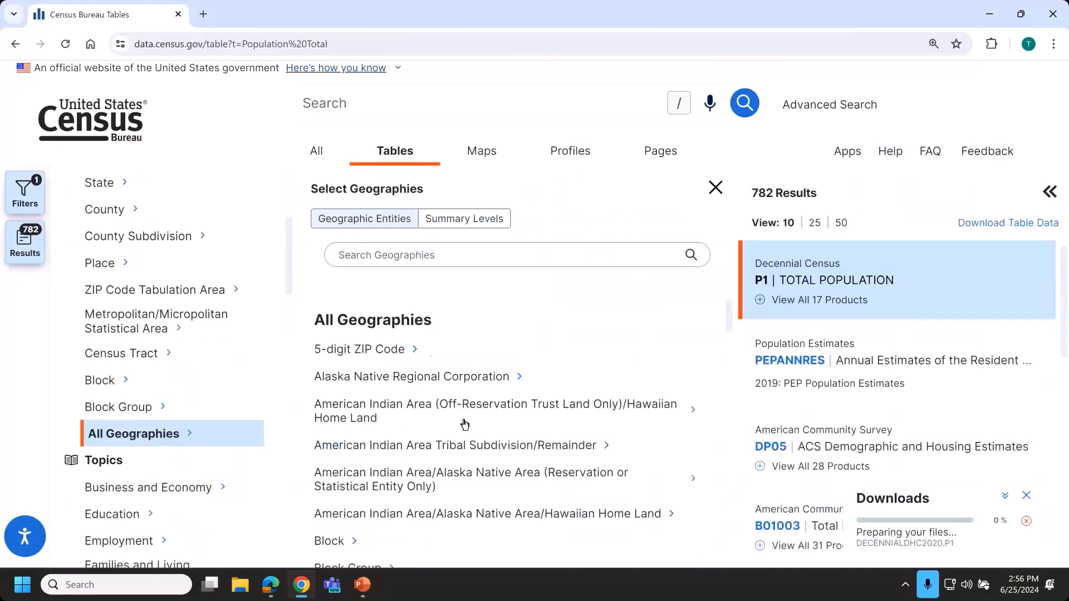
scroll(367, 529, down, 6)
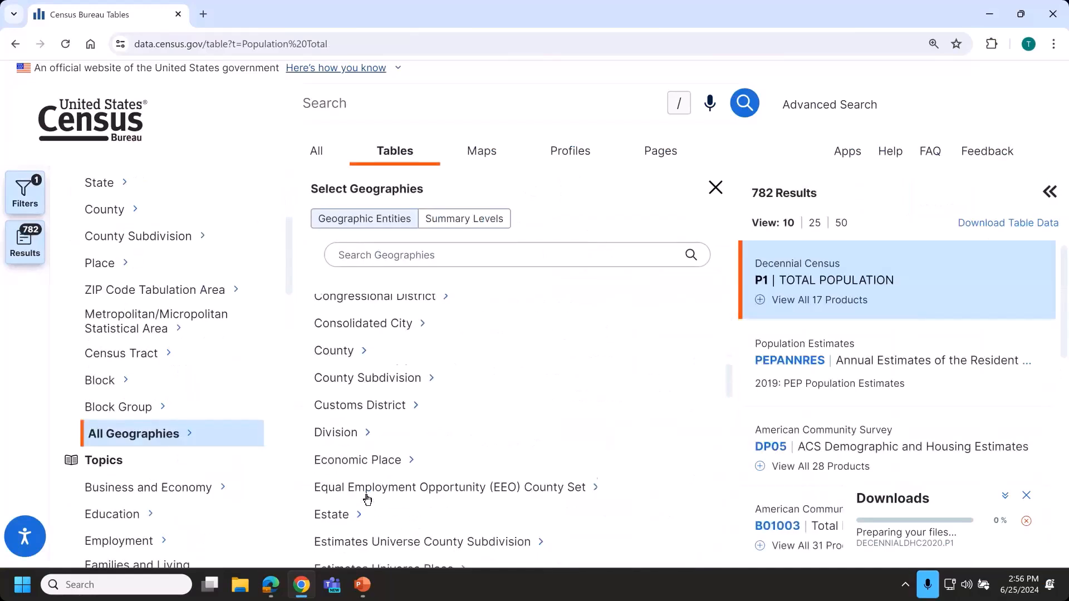
scroll(368, 488, up, 5)
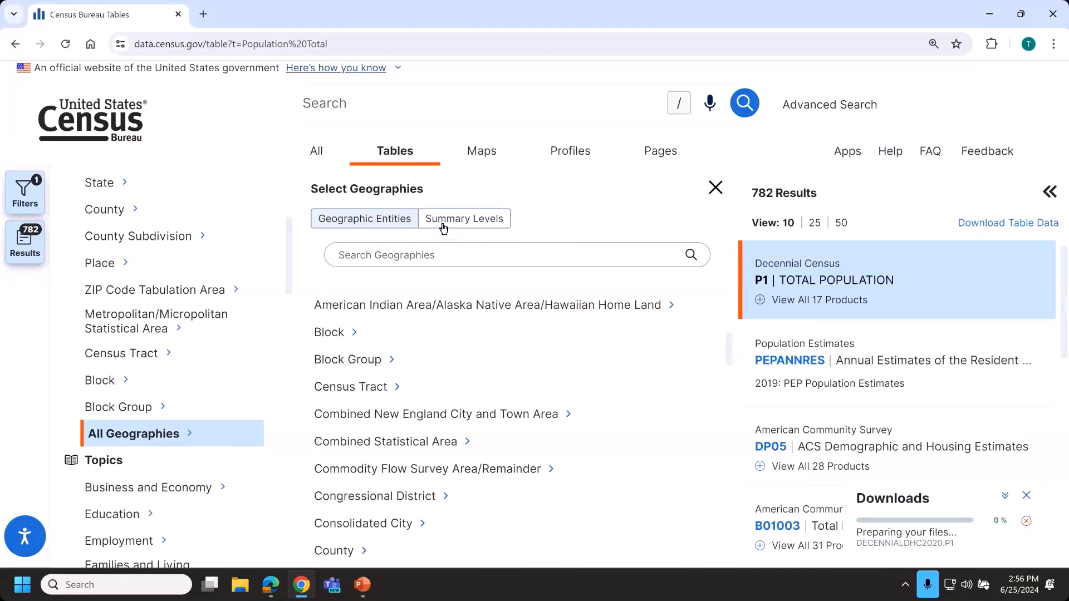
click(392, 391)
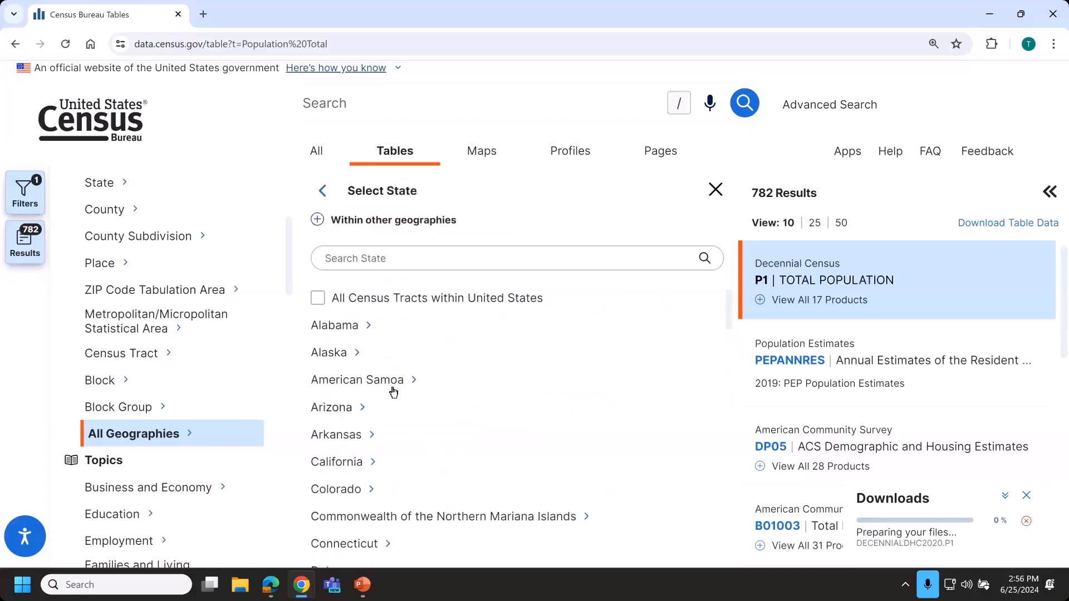
click(370, 329)
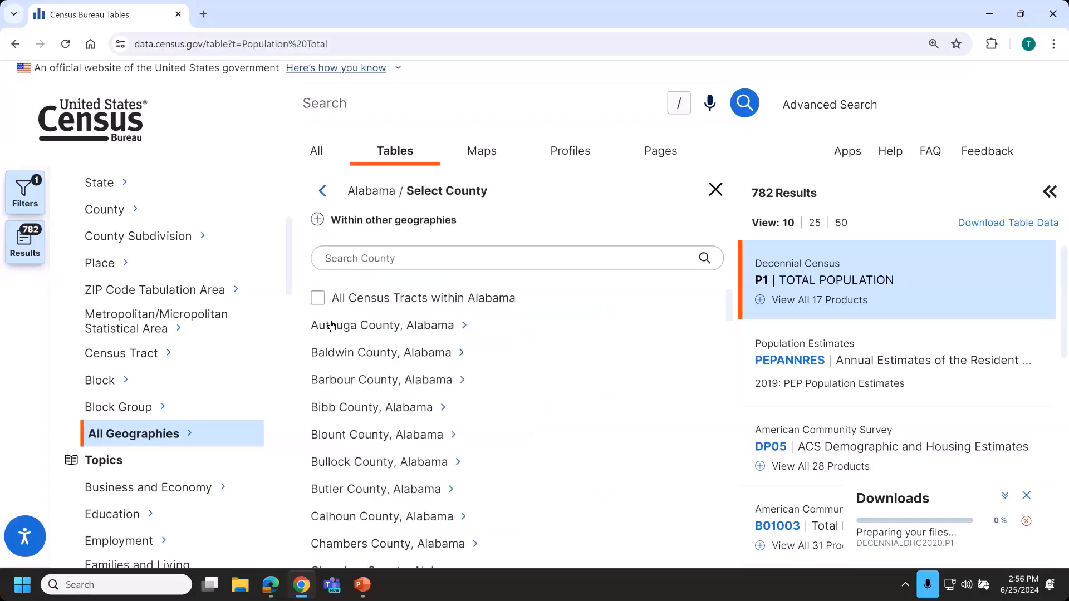
click(332, 326)
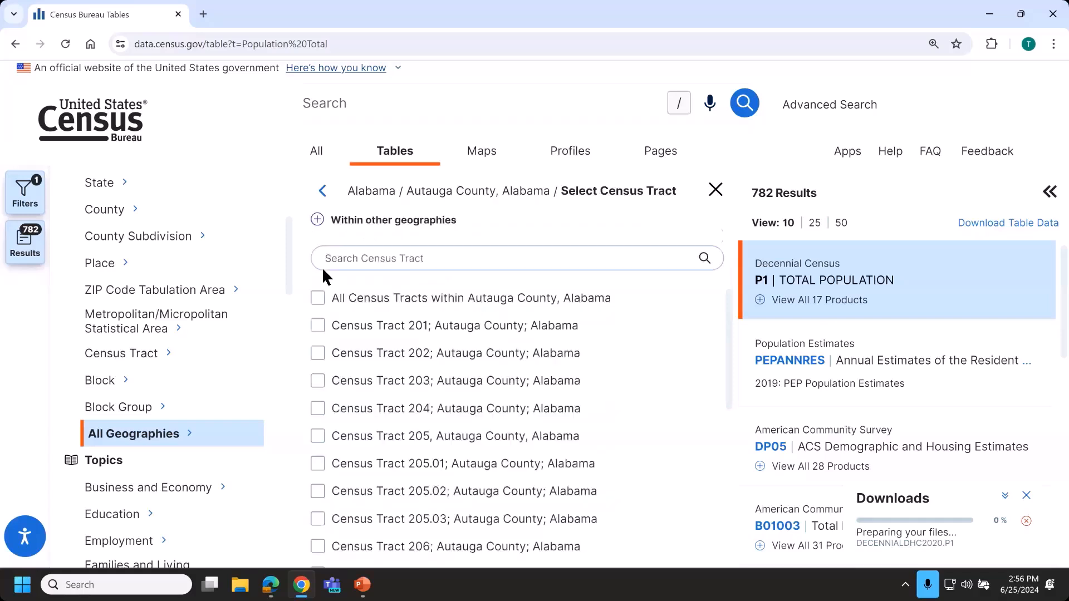
click(317, 298)
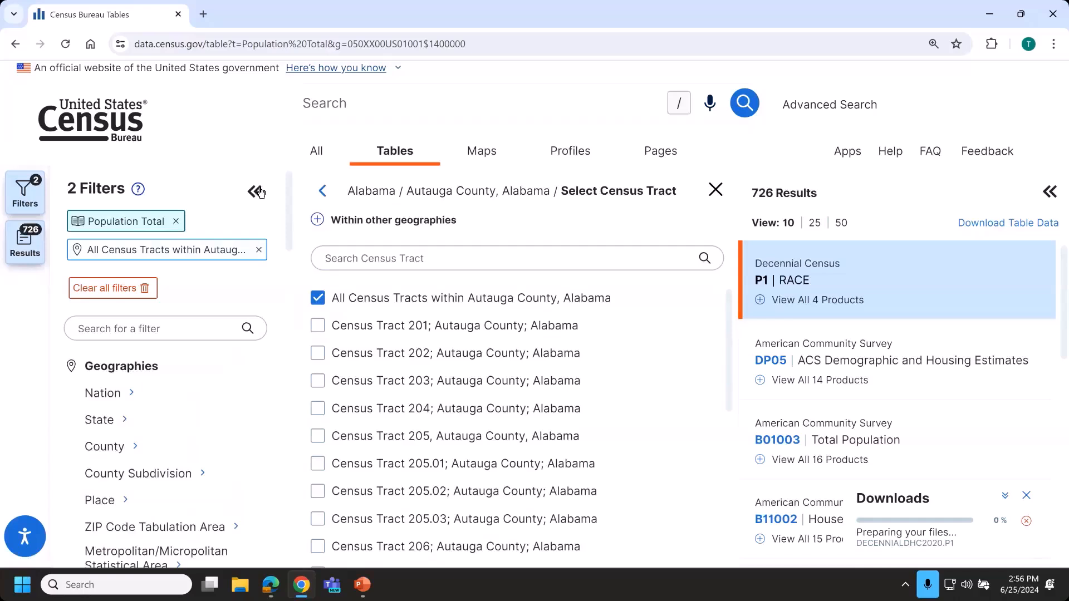
click(256, 192)
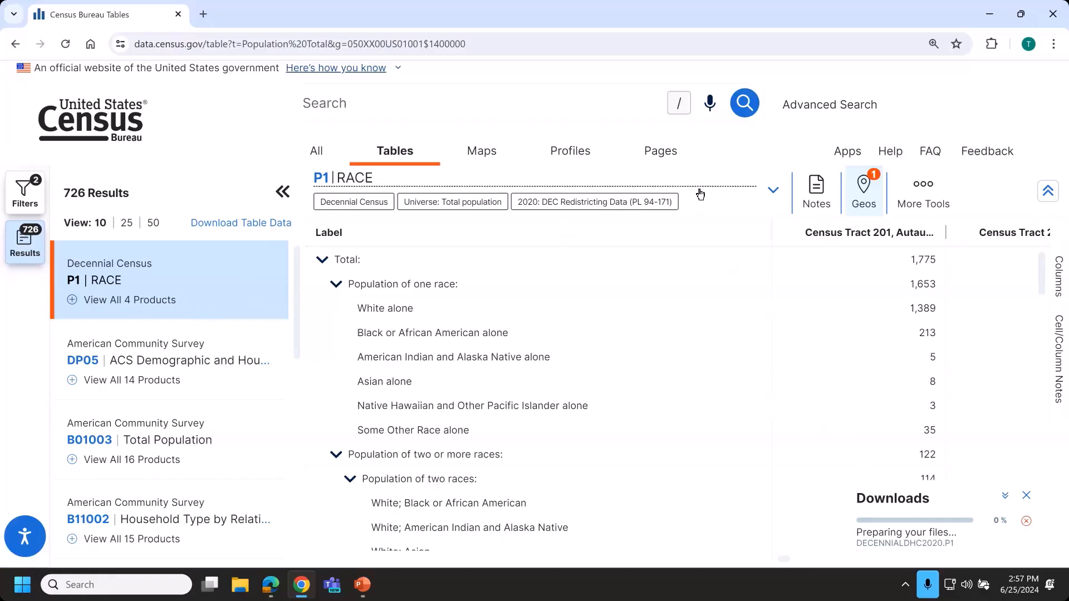
List the available P1 products and download the 2020 and 2010 DEC Redistricting Data (PL 94-171) vintages as a ZIP file
click(98, 306)
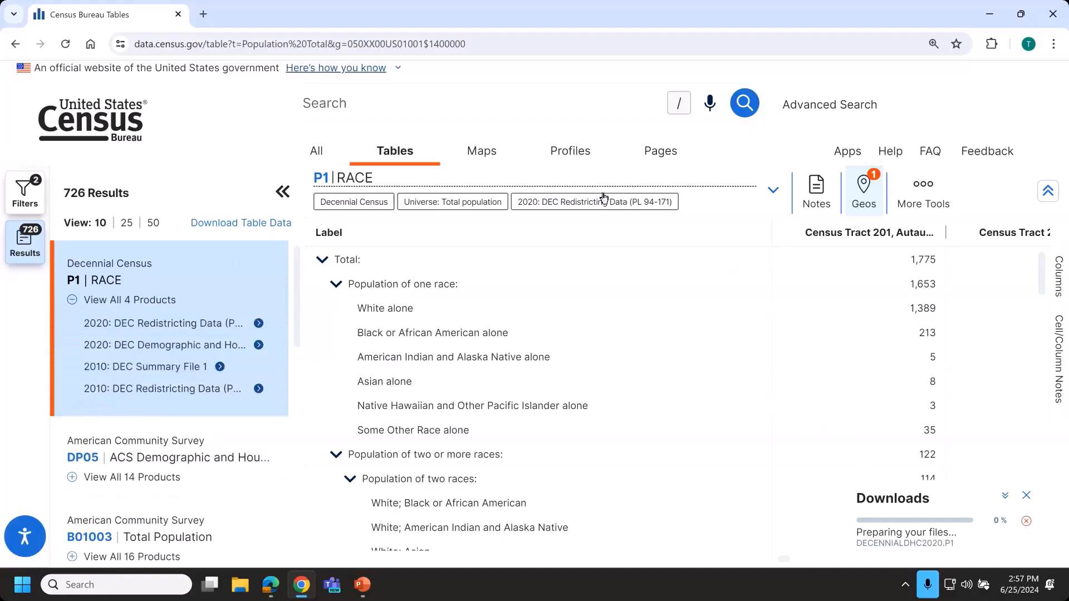
click(729, 189)
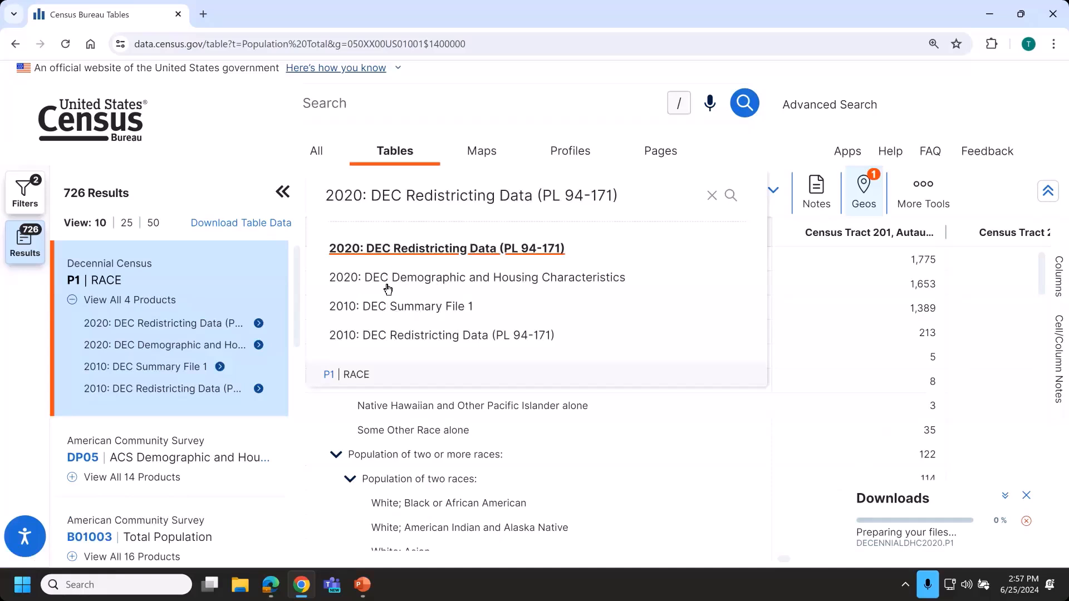
click(927, 189)
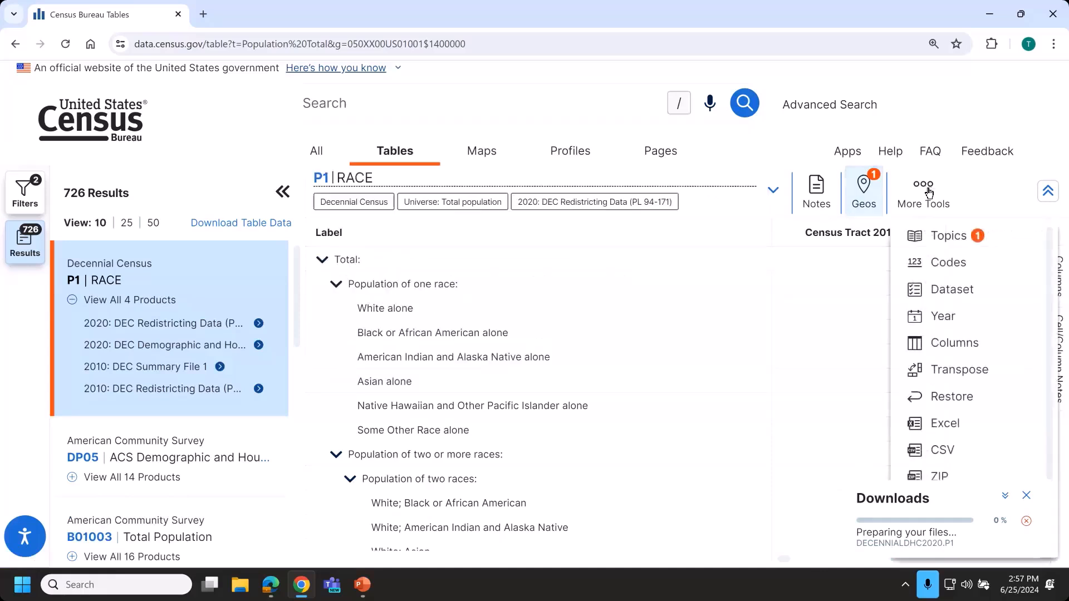
click(946, 476)
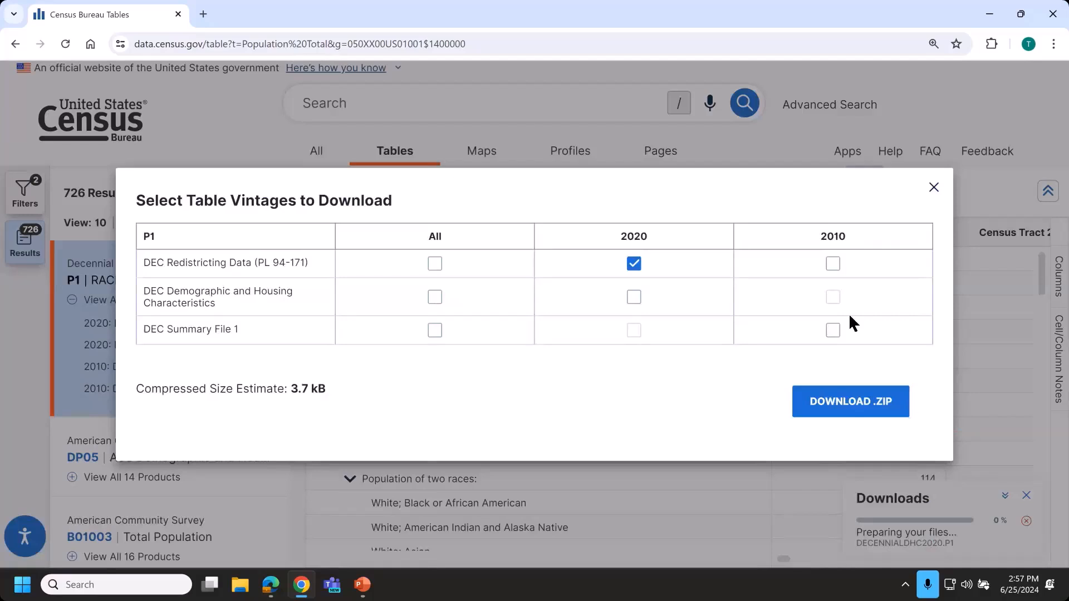
click(834, 265)
click(847, 400)
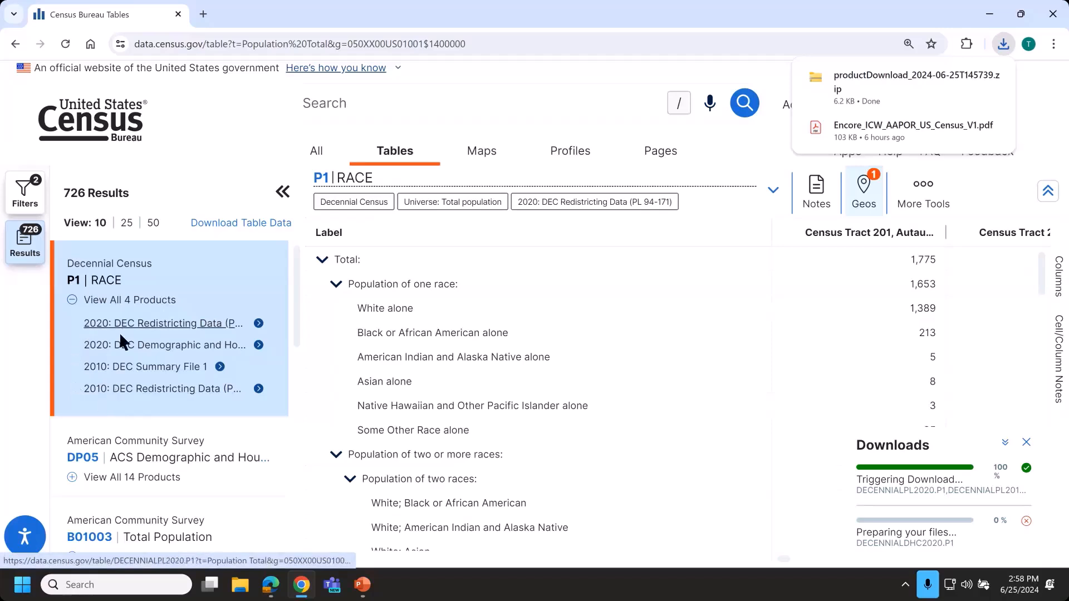
Open the downloaded productDownload ZIP and select the three DECENNIALPL2010.P1 files
click(877, 89)
click(378, 195)
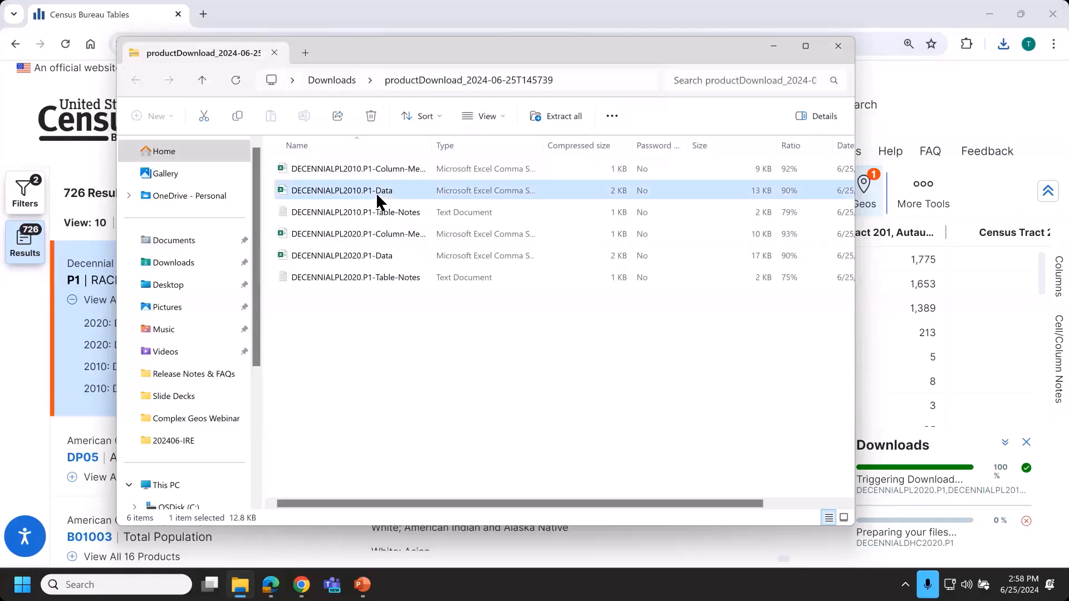
ctrl+click(370, 170)
shift+click(364, 217)
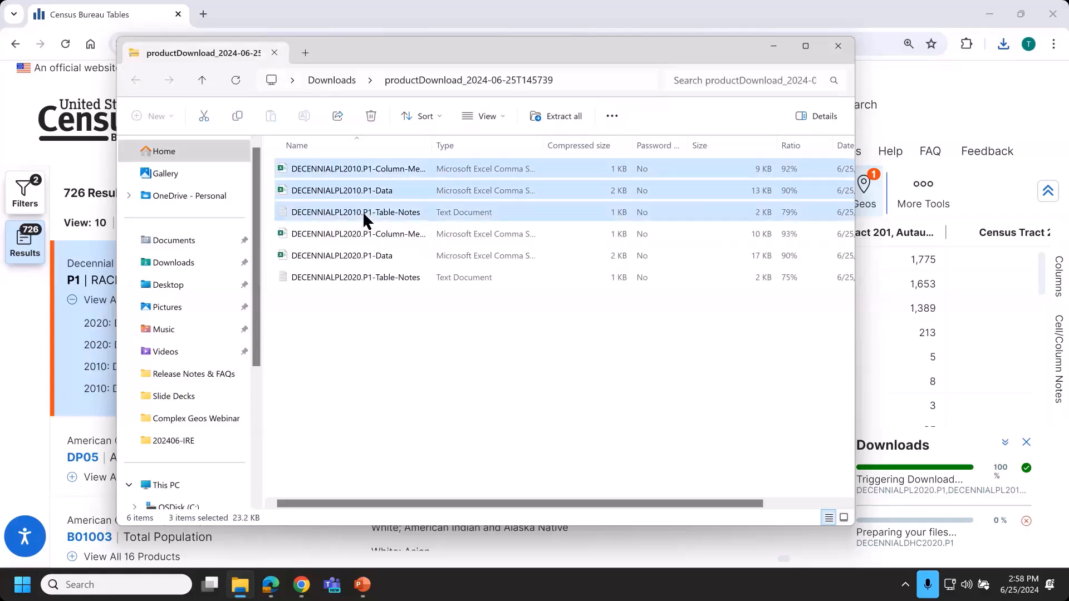
Select the three DECENNIALPL2020.P1 files and open DECENNIALPL2020.P1-Data in Excel
click(369, 237)
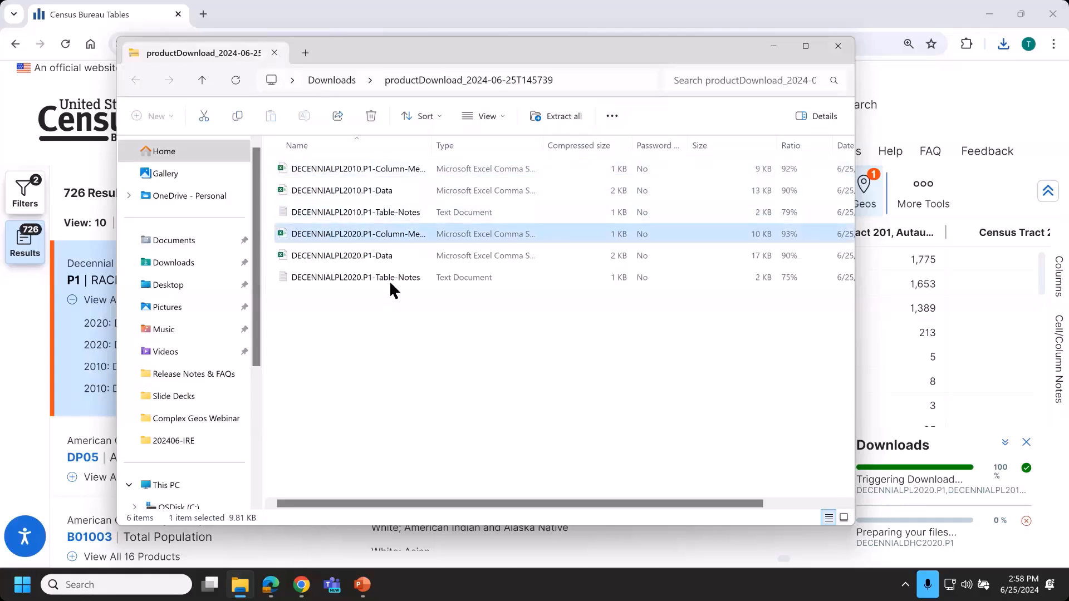
shift+click(390, 281)
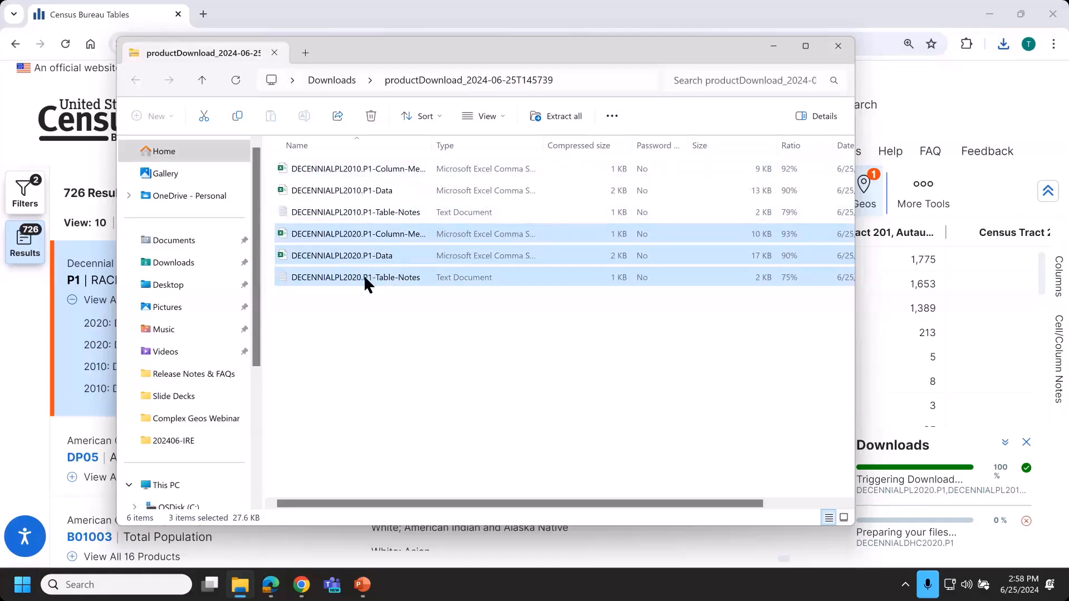
double_click(358, 256)
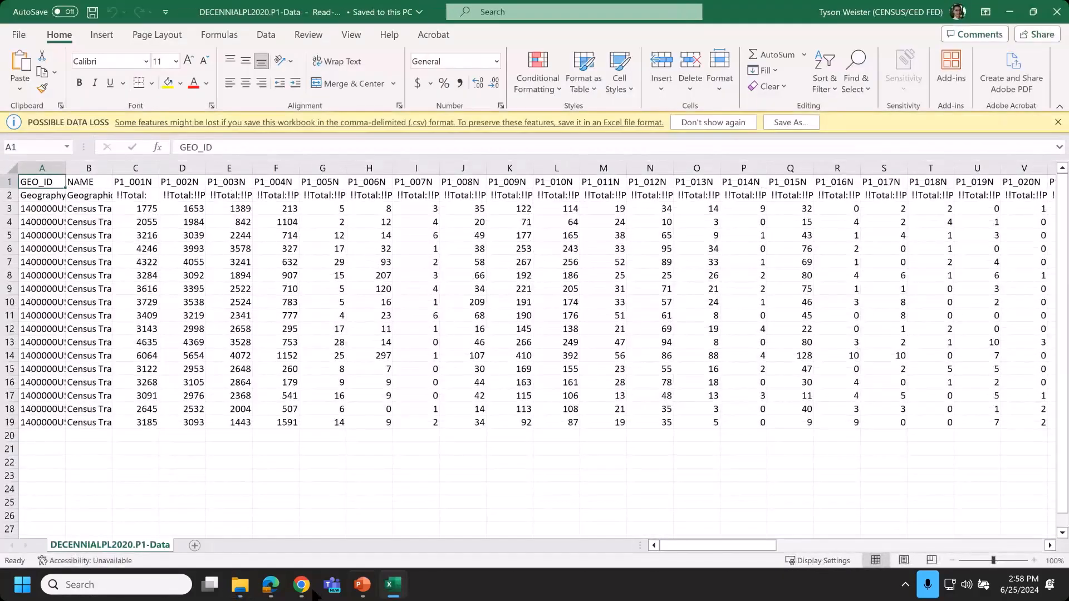
Return to the DECENNIALPL2020.P1-Data workbook and fit the GEO_ID and NAME columns to their contents
click(239, 584)
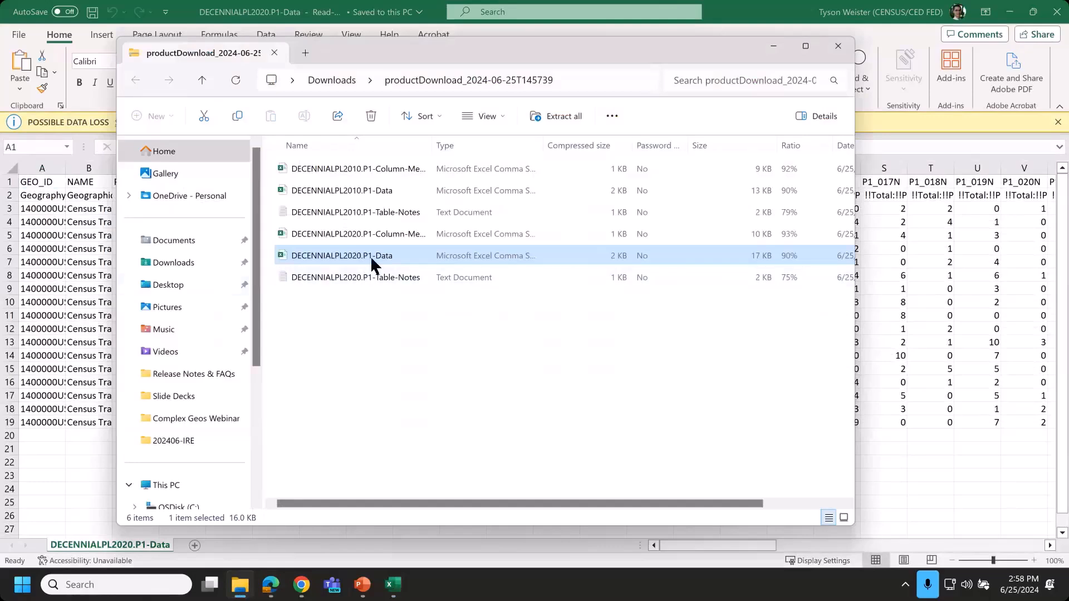
double_click(65, 167)
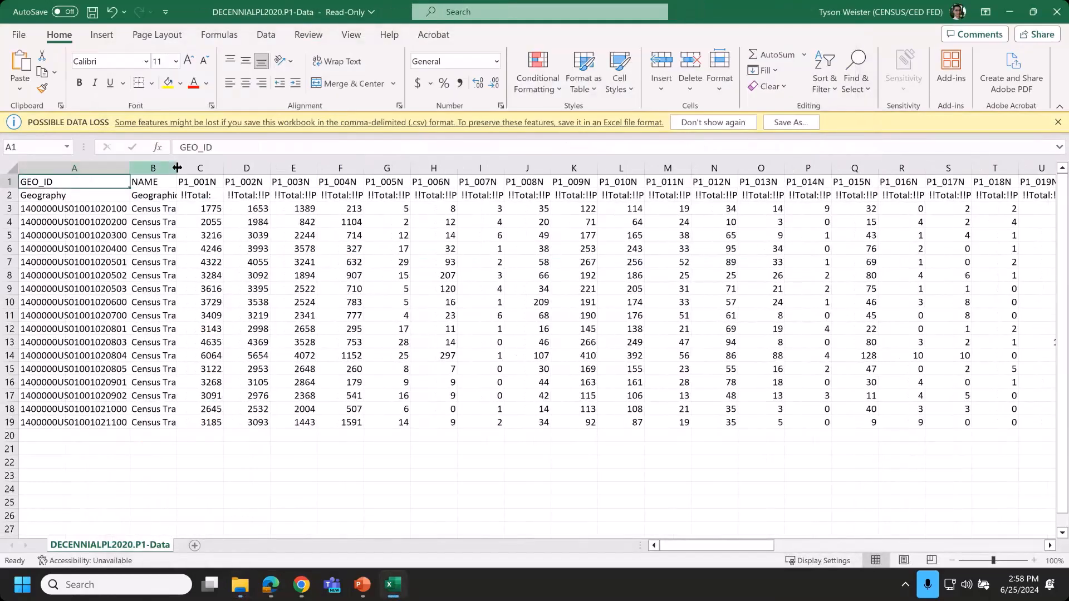
double_click(177, 168)
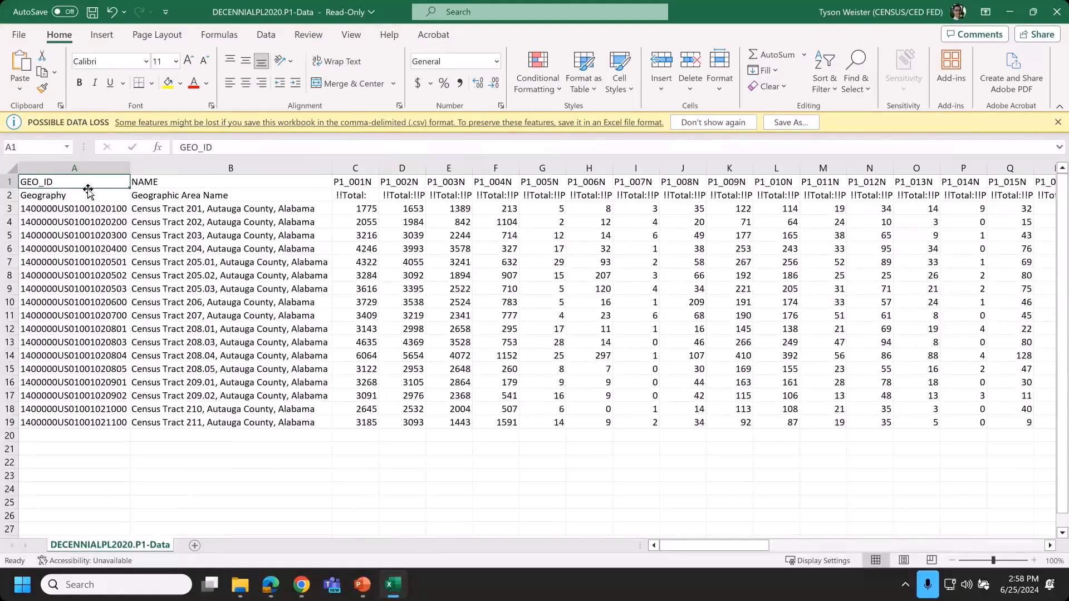
Examine the GEO_ID codes and the matching geographic area names of the census tract rows
click(89, 167)
drag(64, 208, 63, 422)
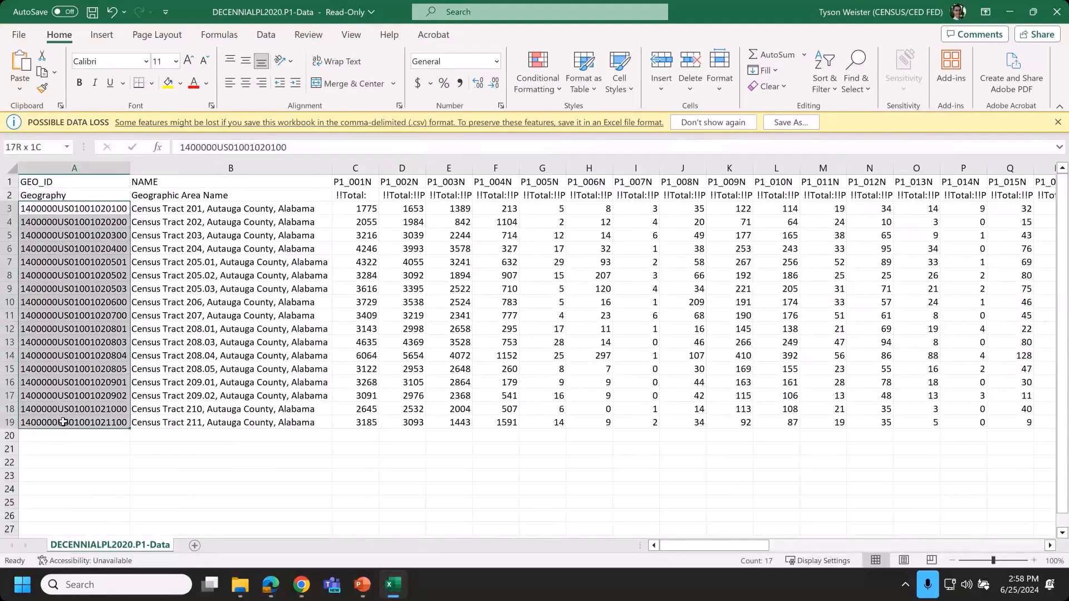
click(74, 168)
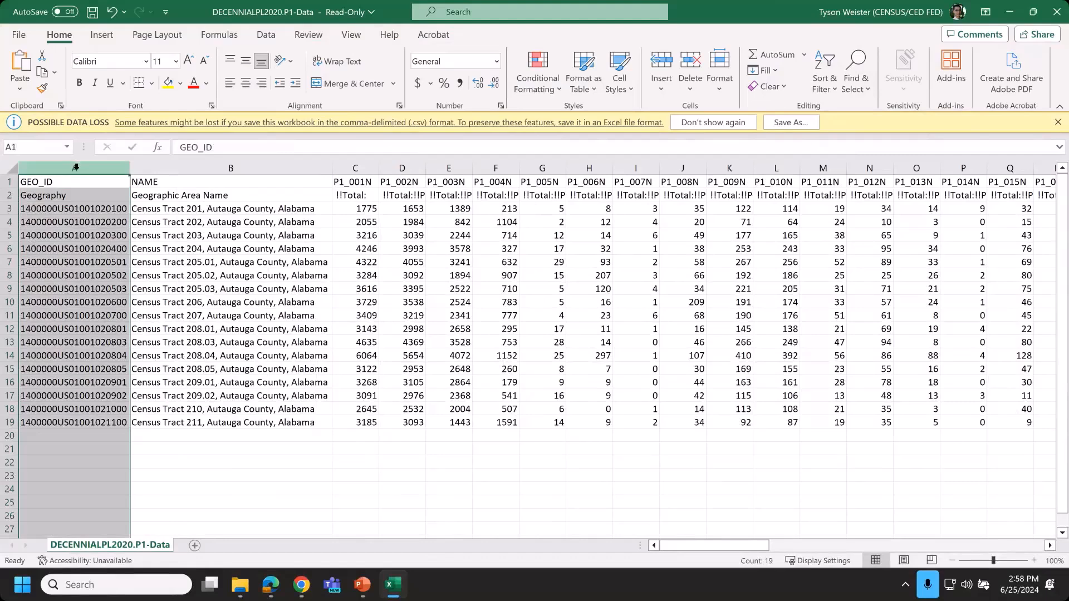
click(97, 210)
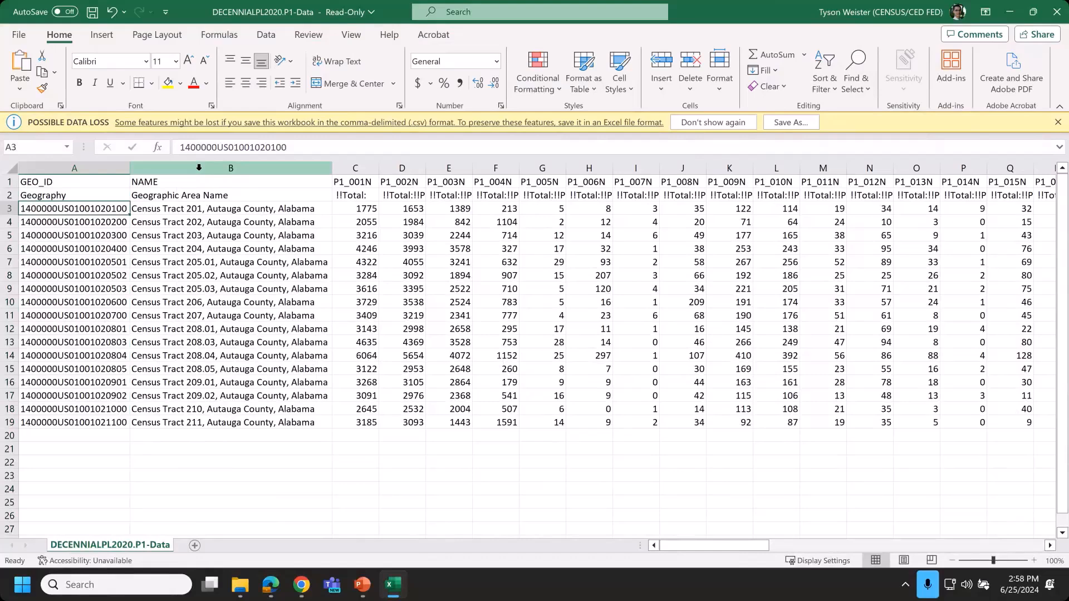
click(191, 210)
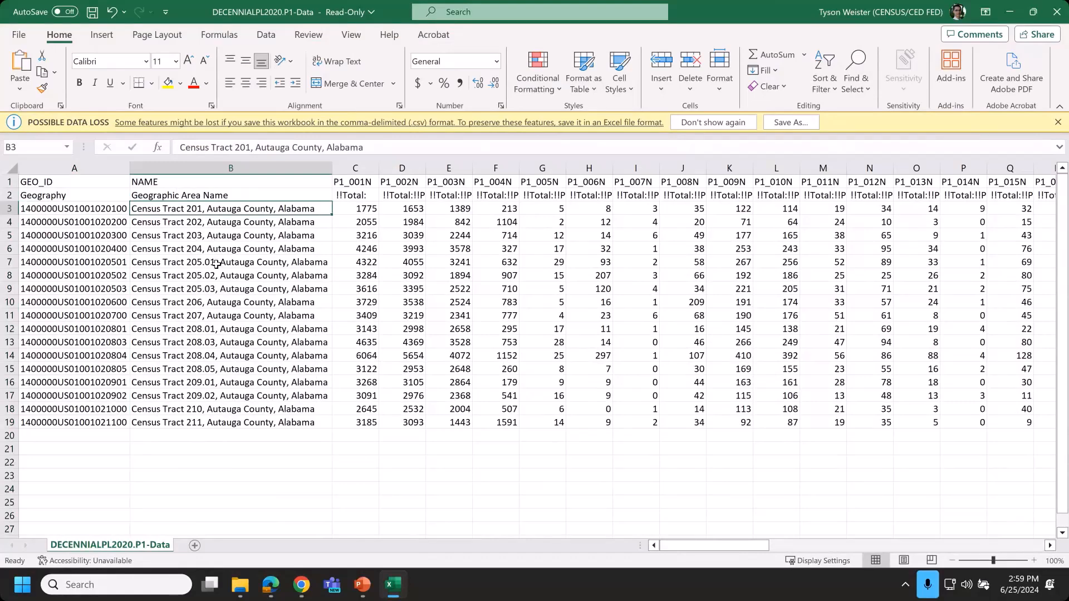
click(97, 210)
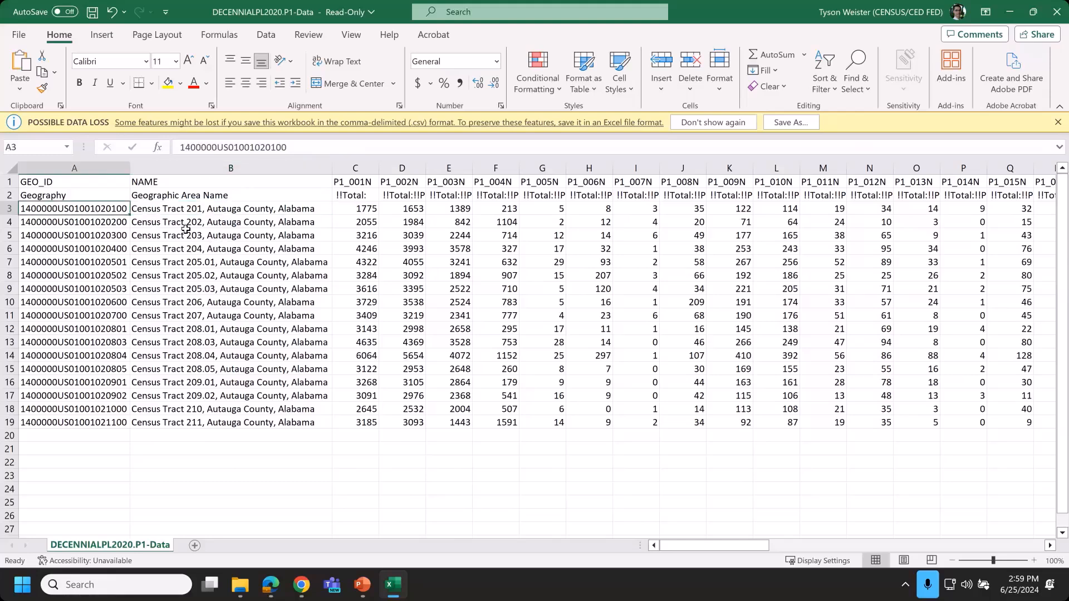
Go across row 3 to review the Census Tract 201 estimates and come back to its total population cell
key(Right)
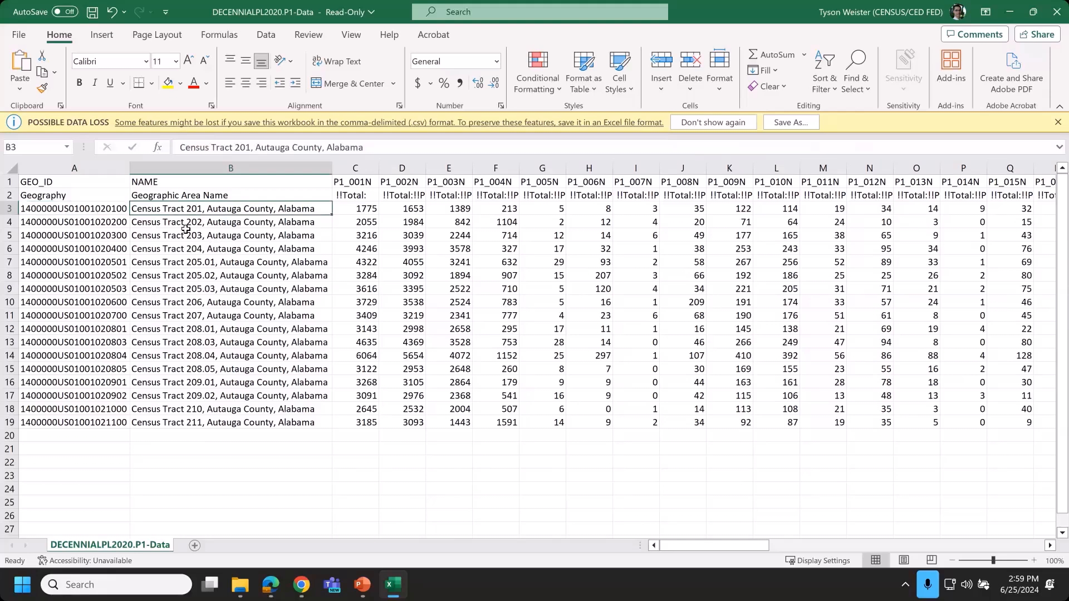
key(Right)
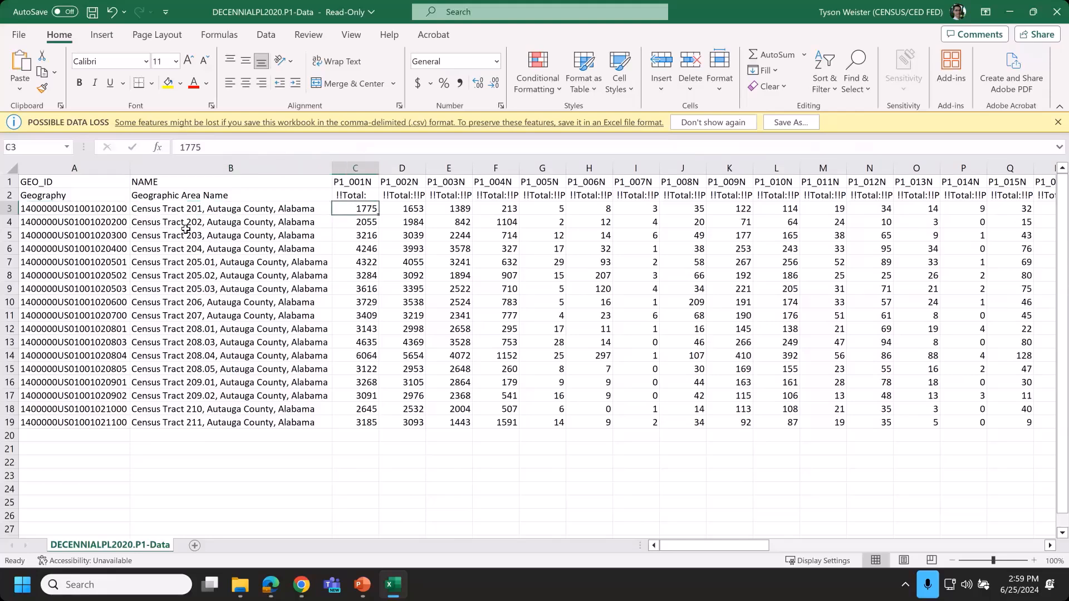
key(Right)
key(Right)
key(Right)
key(Right)
key(Right)
key(Right)
key(Right)
key(Right)
key(Right)
key(Right)
key(Right)
key(Right)
key(Right)
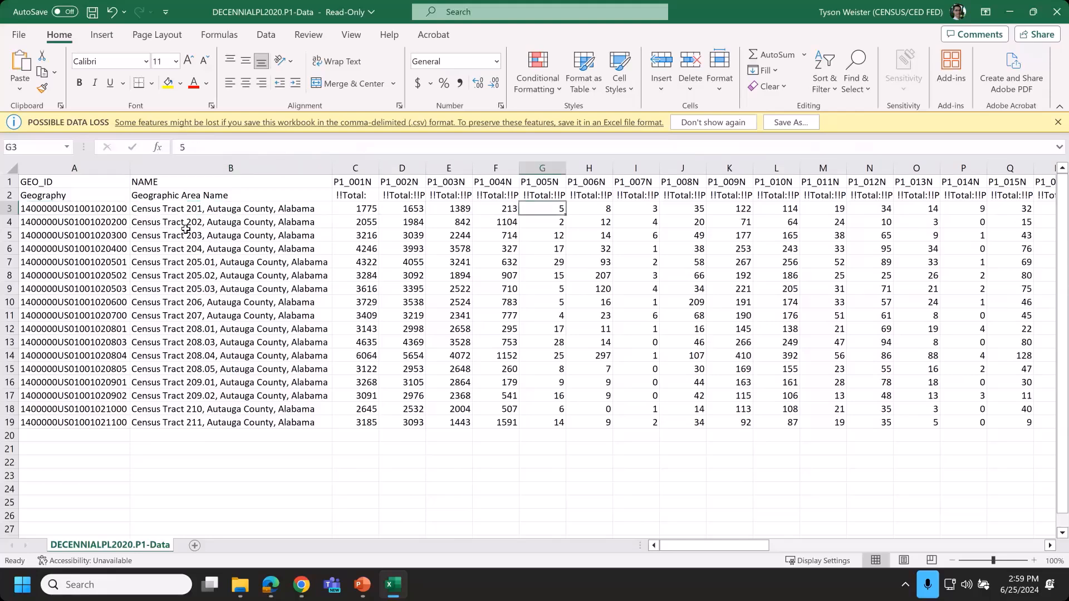
key(Right)
key(Right)
key(Right)
key(Right)
key(Right)
key(Right)
key(Right)
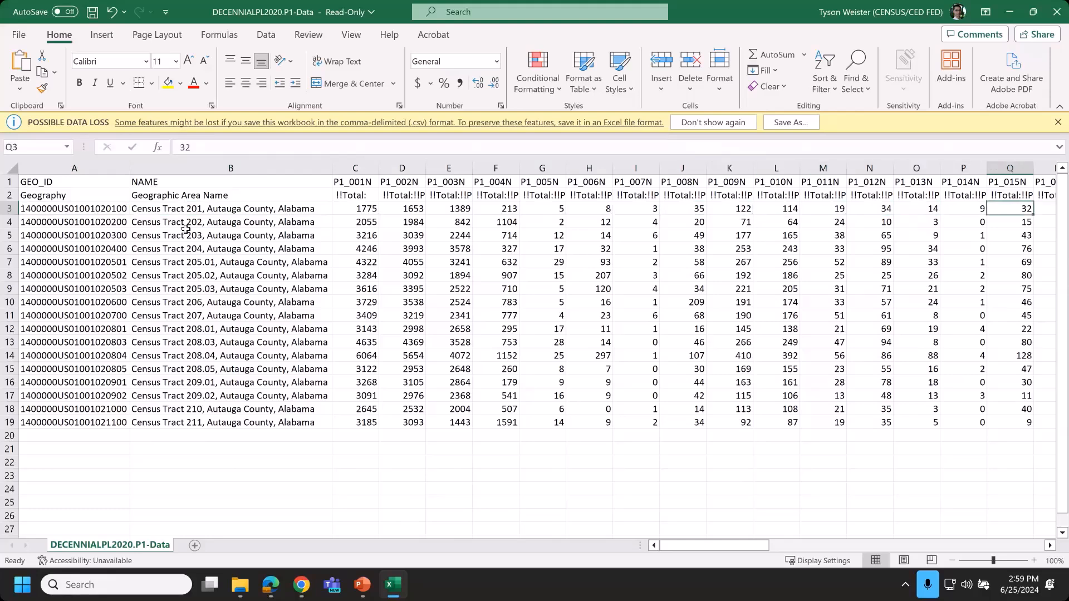
key(Left)
key(Left)
key(Left)
key(Left)
key(Left)
key(Left)
key(Left)
key(Left)
key(Left)
key(Left)
key(Left)
key(Left)
key(Left)
key(Left)
key(Left)
key(Left)
key(Left)
key(Left)
key(Left)
key(Left)
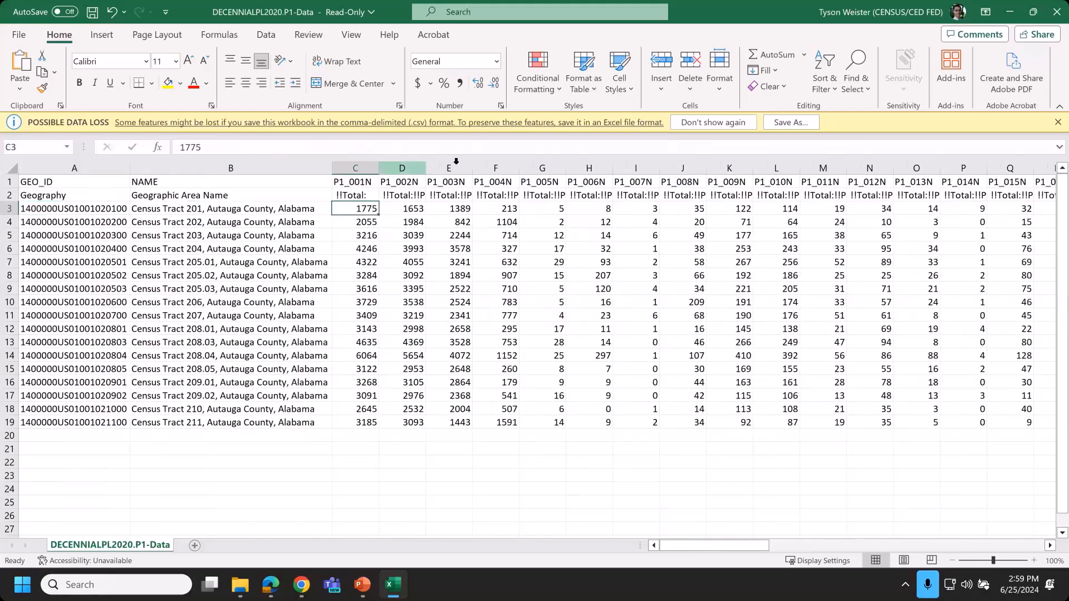
Fit the P1_004N column to its full label, then inspect its header cells and select the column
double_click(517, 165)
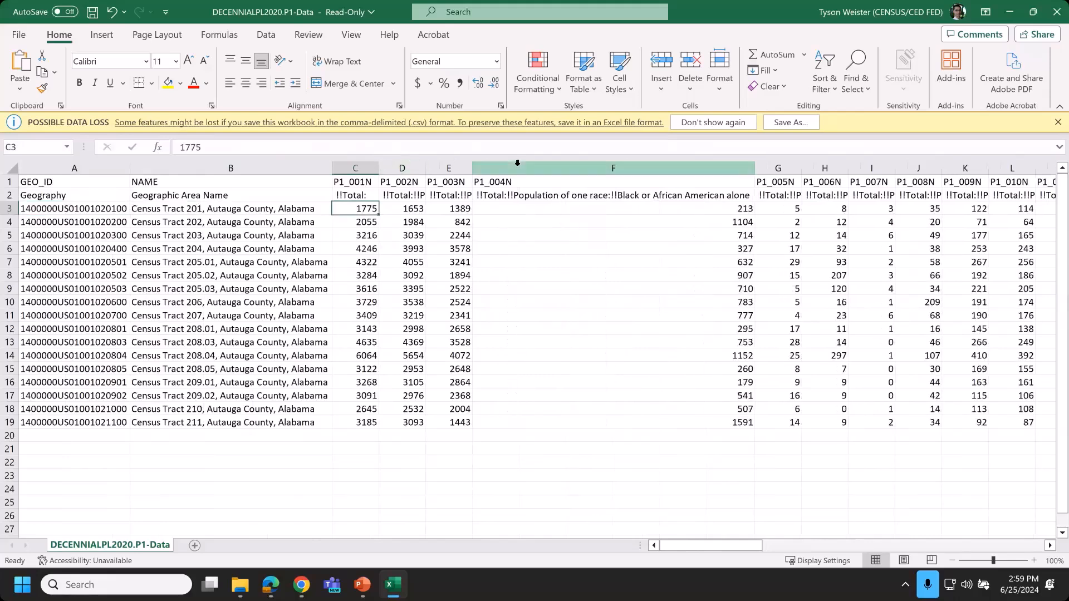
click(660, 176)
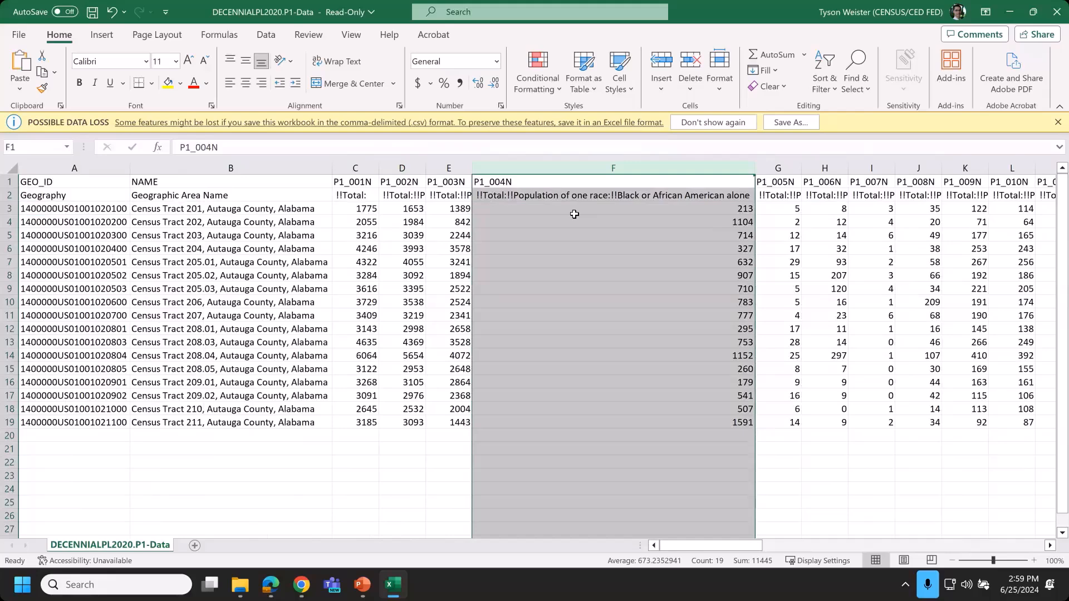
click(482, 193)
click(482, 184)
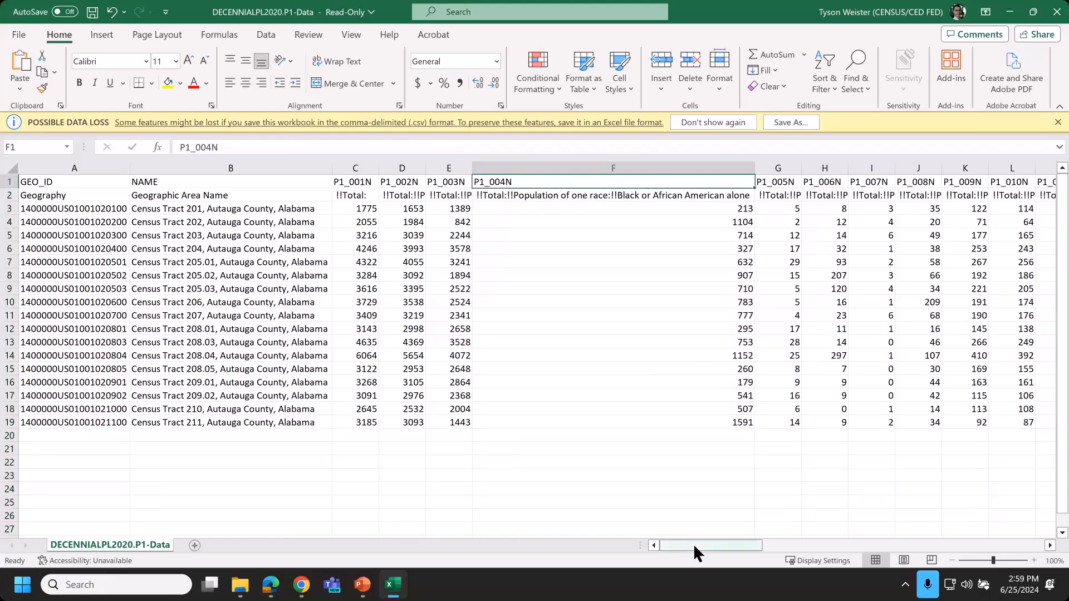
drag(696, 546, 673, 543)
click(543, 165)
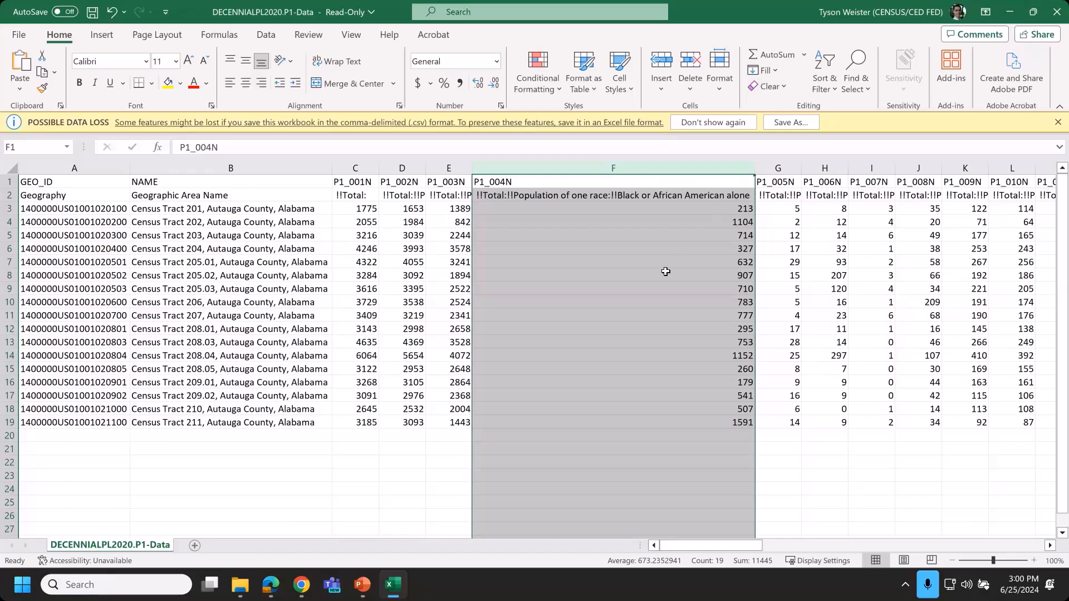
Switch to the PowerPoint deck and start the slide show from the Questions slide
mouse_move(307, 583)
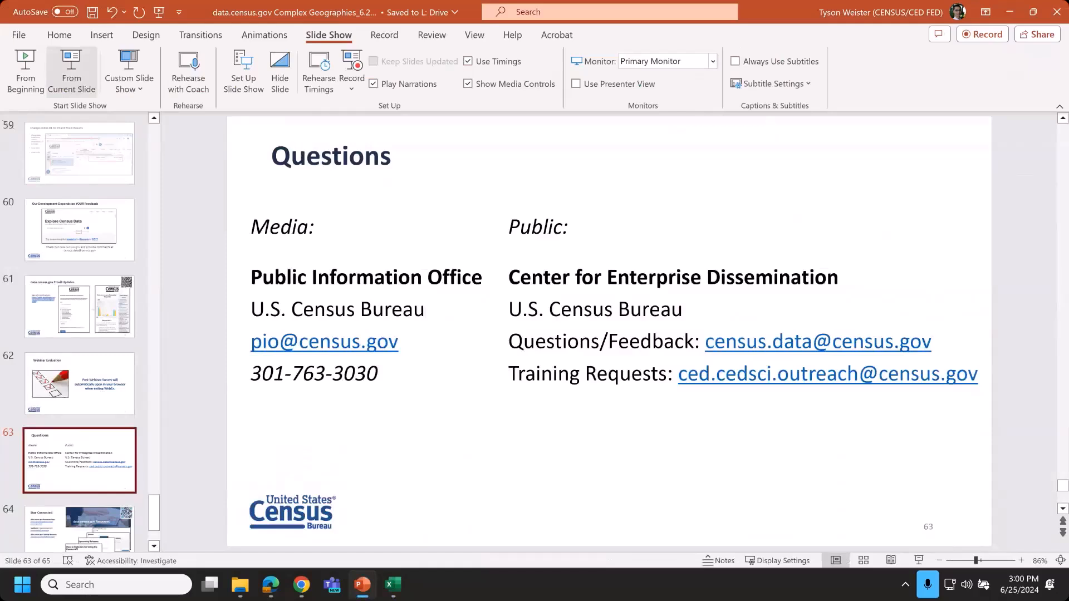
click(75, 84)
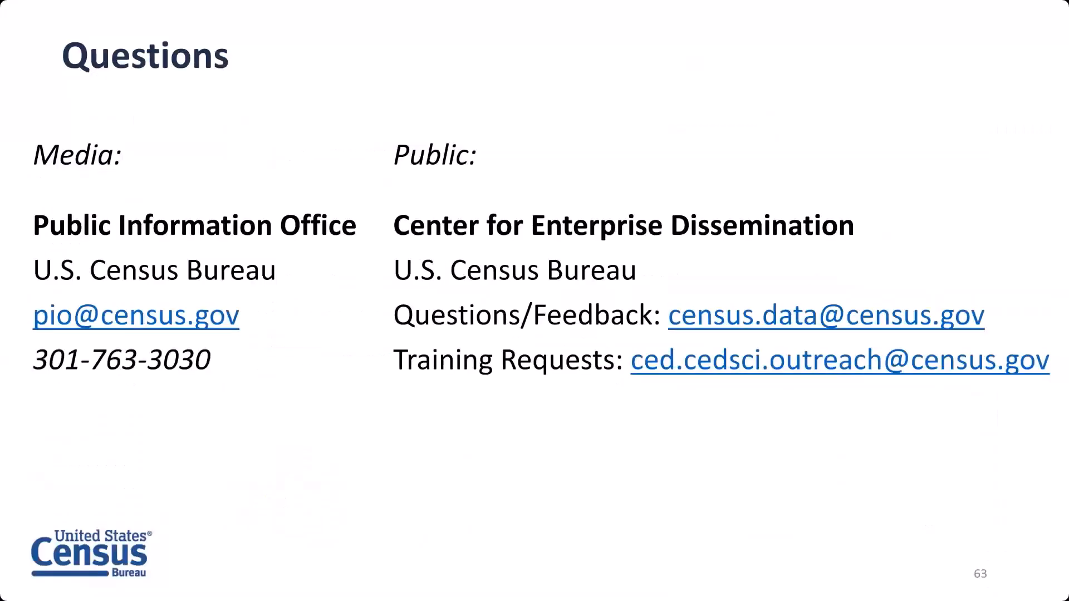